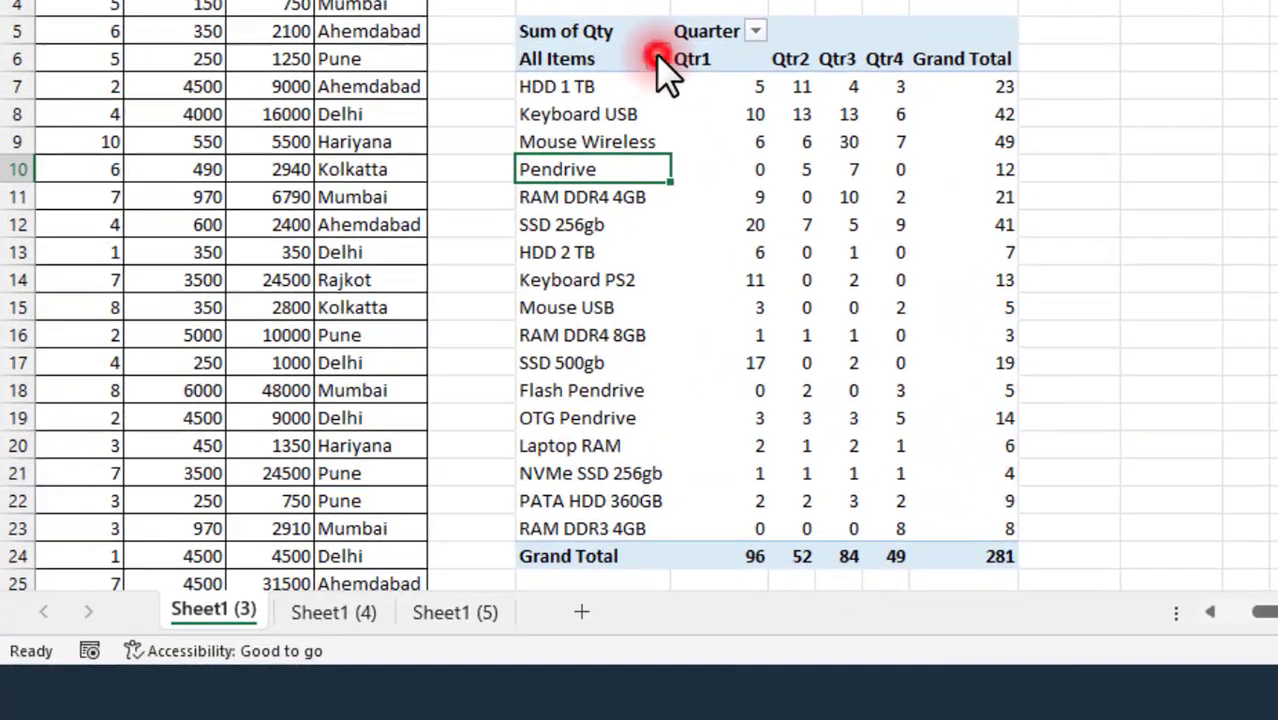
# - Filter the pivot's items to names containing 'DD' with a Contains label filter
pyautogui.click(453, 263)
pyautogui.moveTo(477, 231)
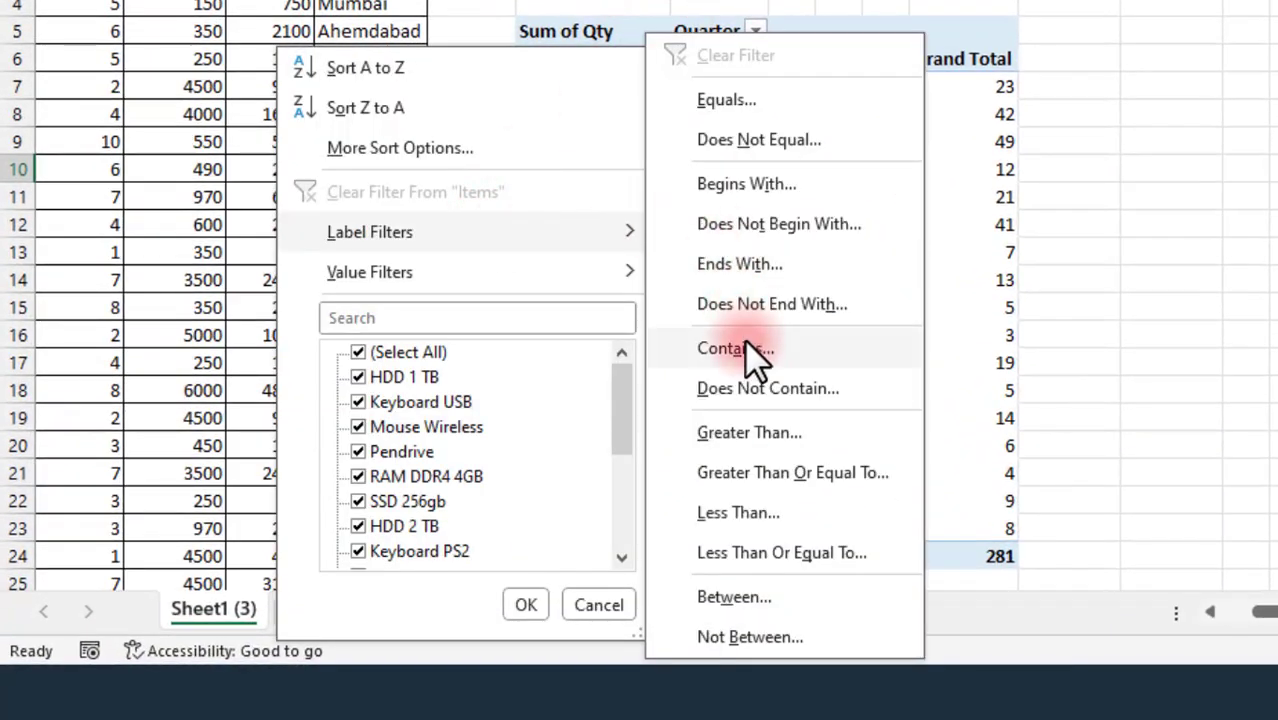
pyautogui.click(750, 345)
pyautogui.write('DD')
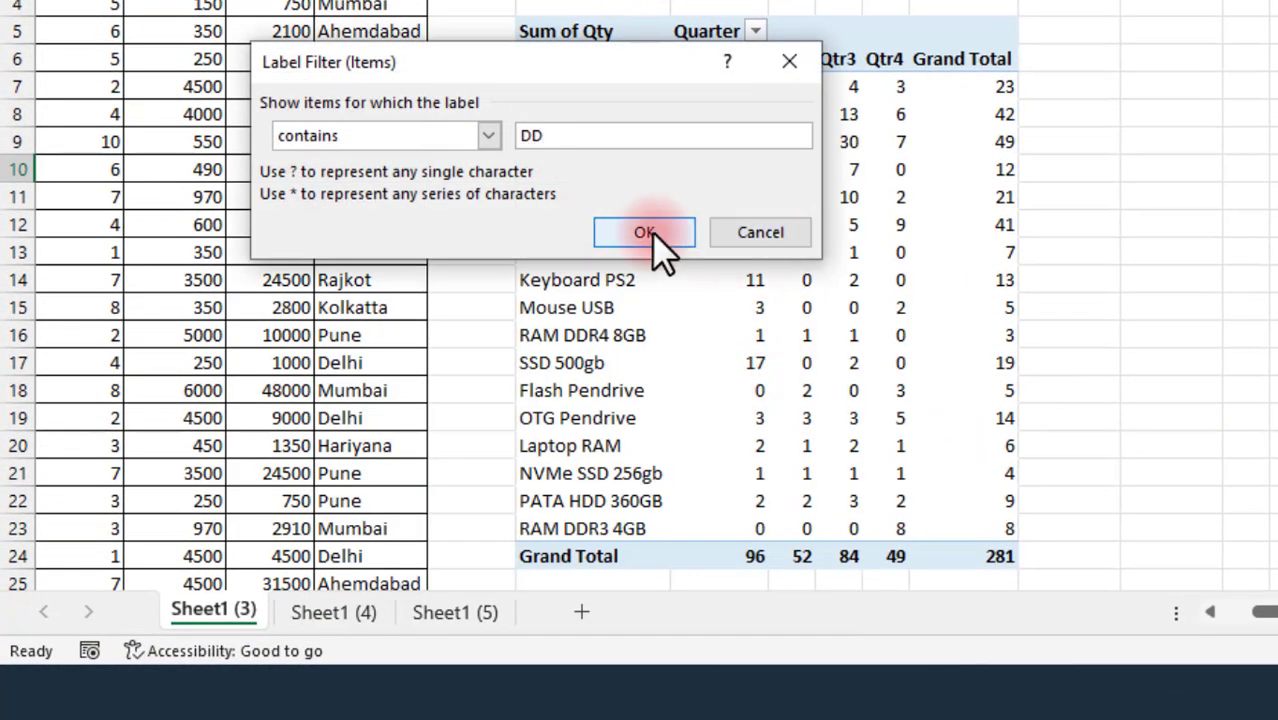
pyautogui.click(644, 232)
pyautogui.click(657, 54)
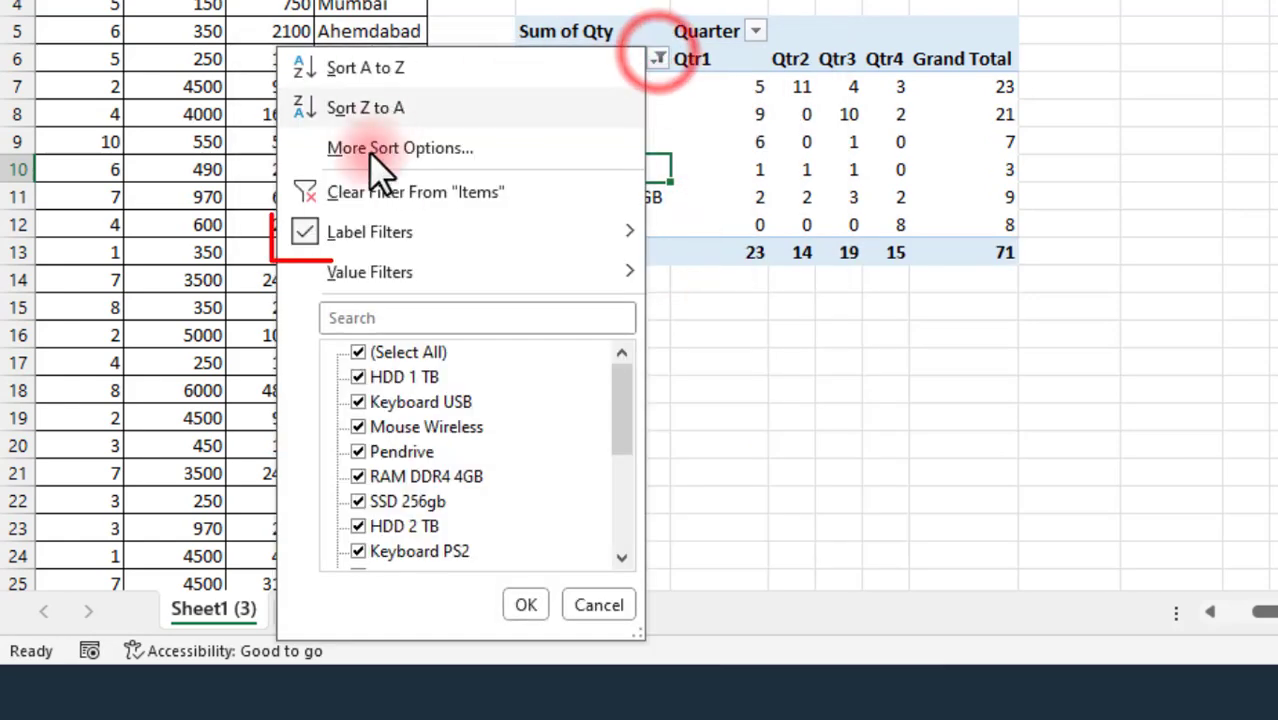
pyautogui.click(710, 188)
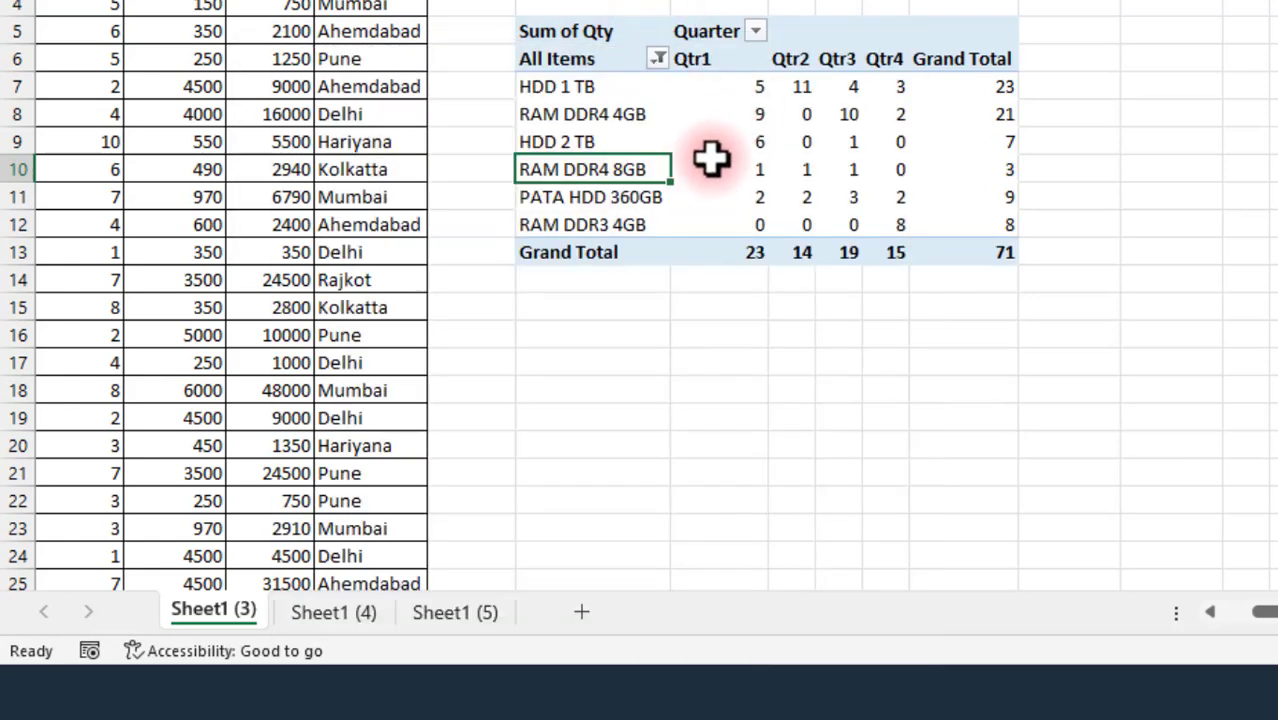
# - Apply a Sum of Qty less-than-10 value filter, then clear filters to show all items
pyautogui.click(657, 58)
pyautogui.moveTo(370, 272)
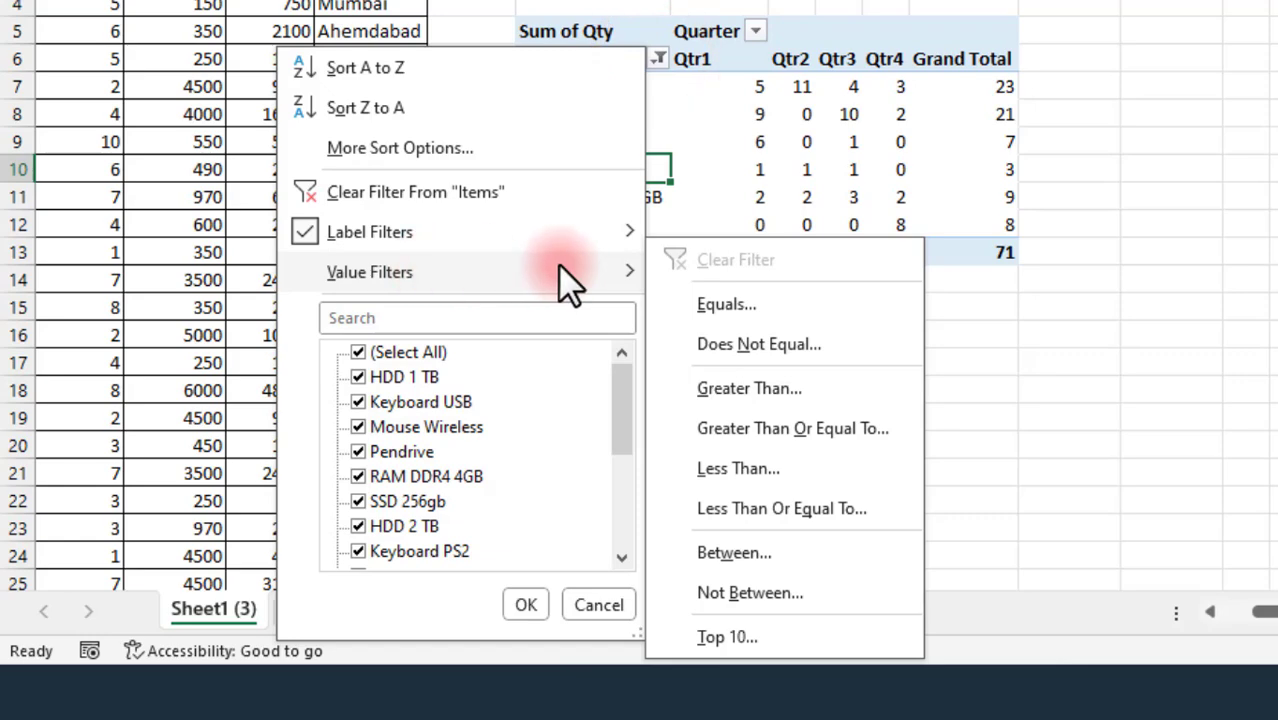
pyautogui.click(744, 466)
pyautogui.click(722, 158)
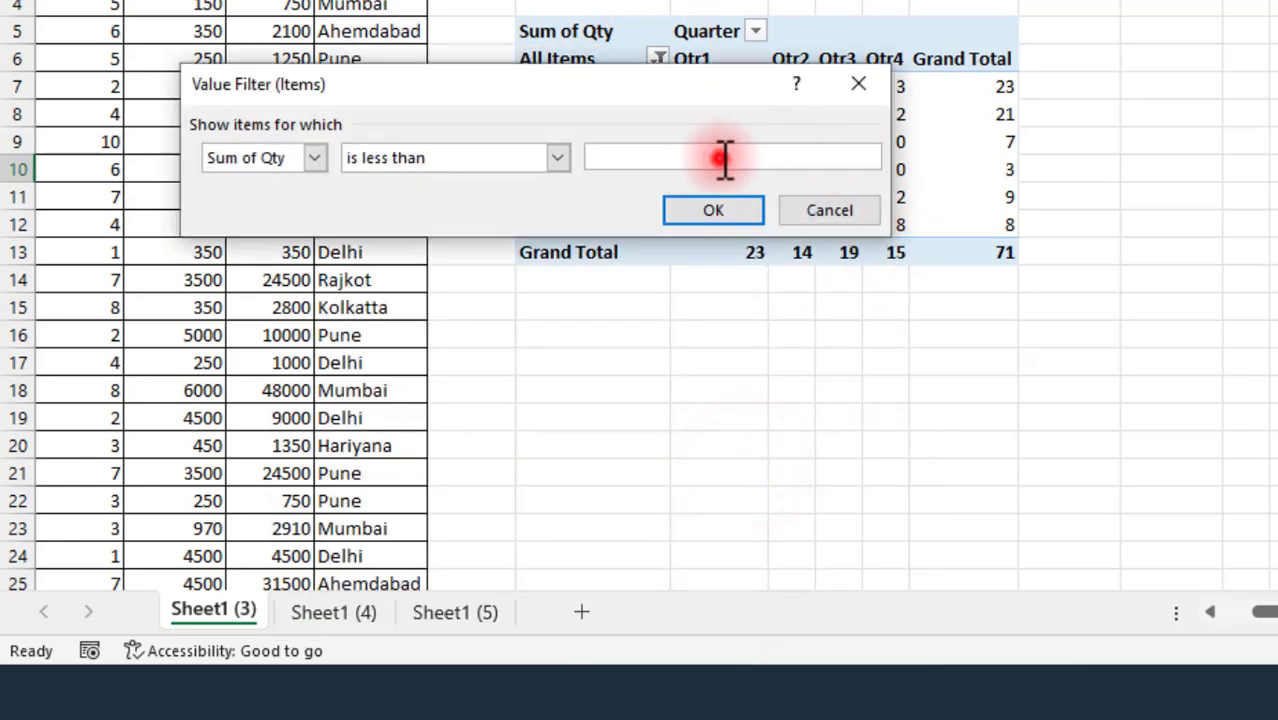
pyautogui.write('10')
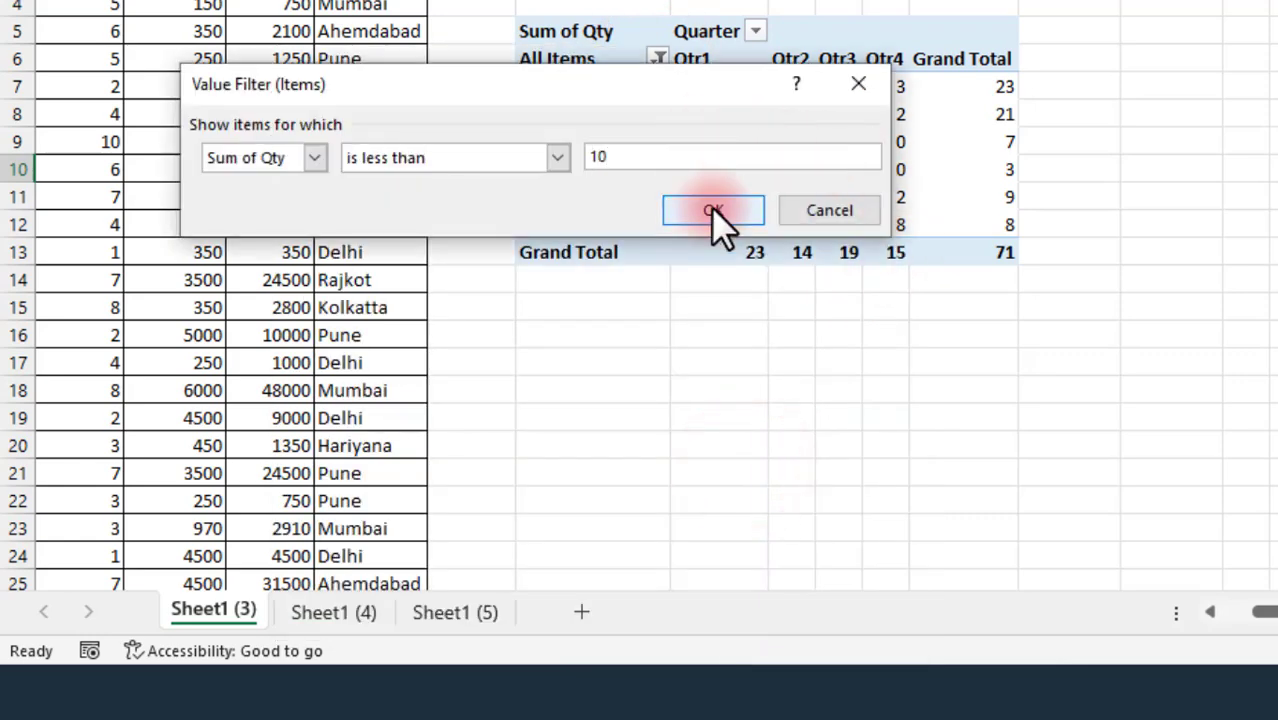
pyautogui.click(711, 207)
pyautogui.moveTo(968, 88); pyautogui.dragTo(961, 276)
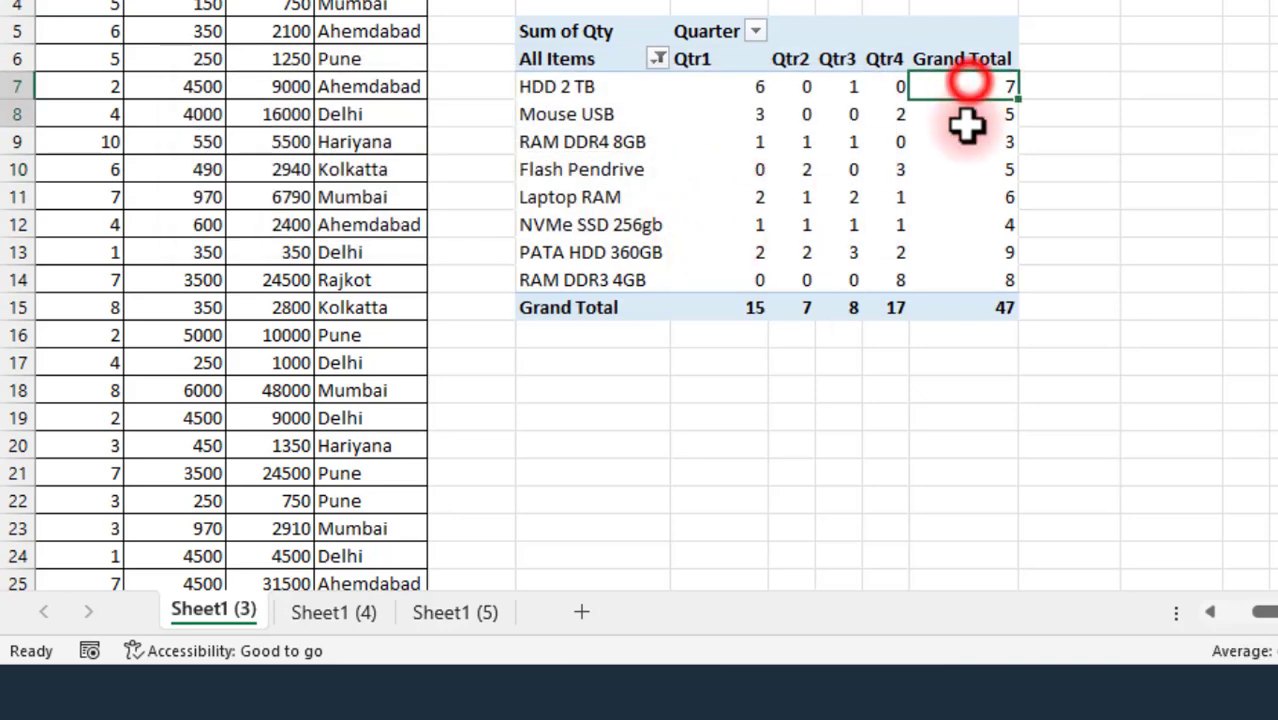
pyautogui.click(657, 59)
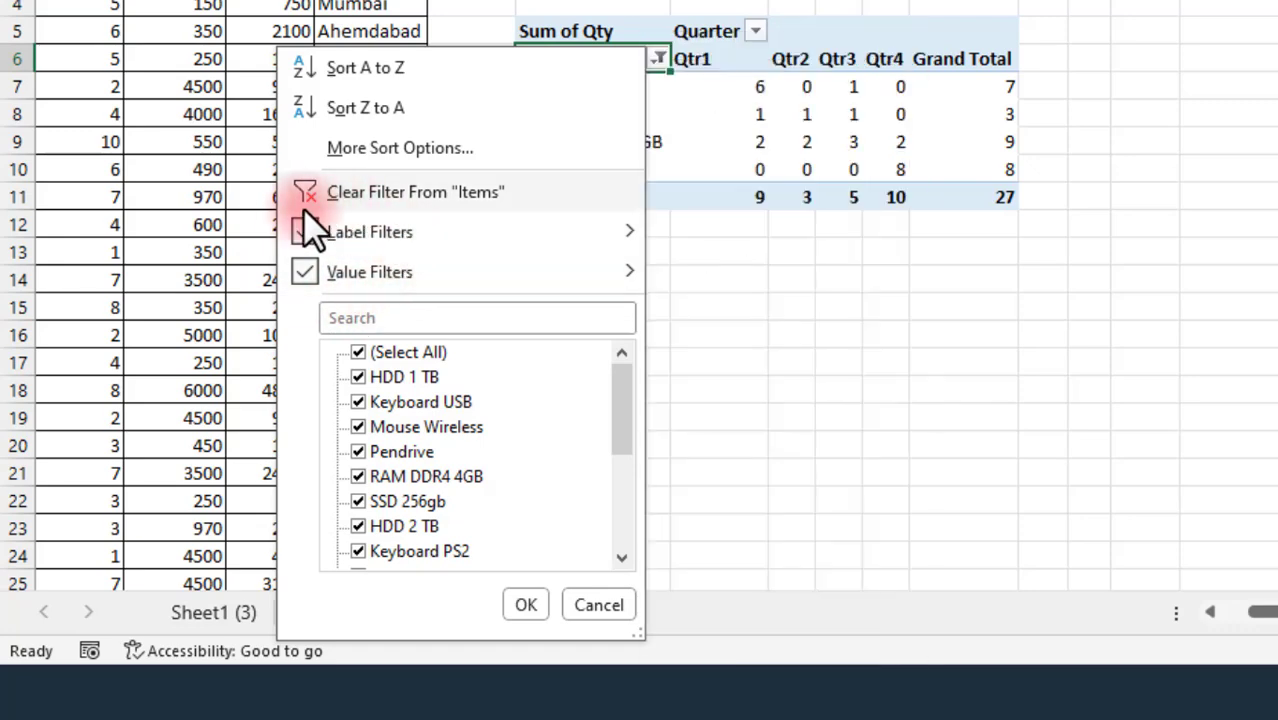
pyautogui.moveTo(369, 271)
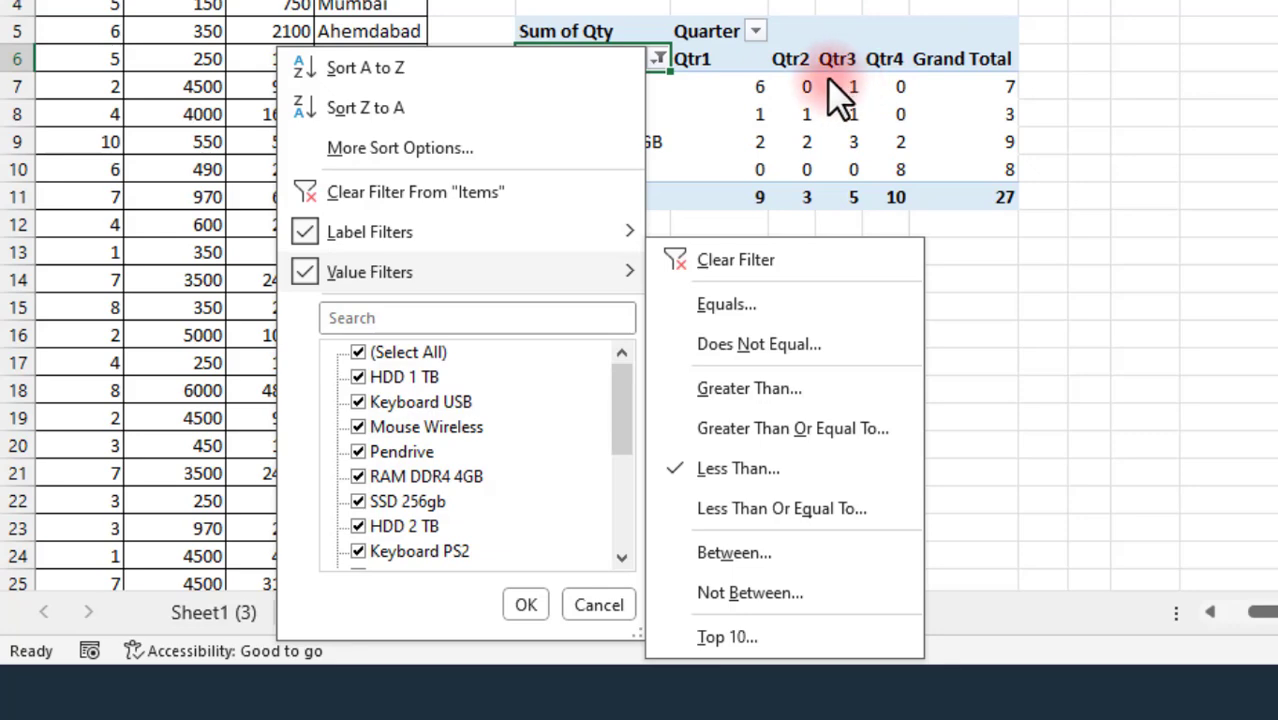
pyautogui.click(752, 118)
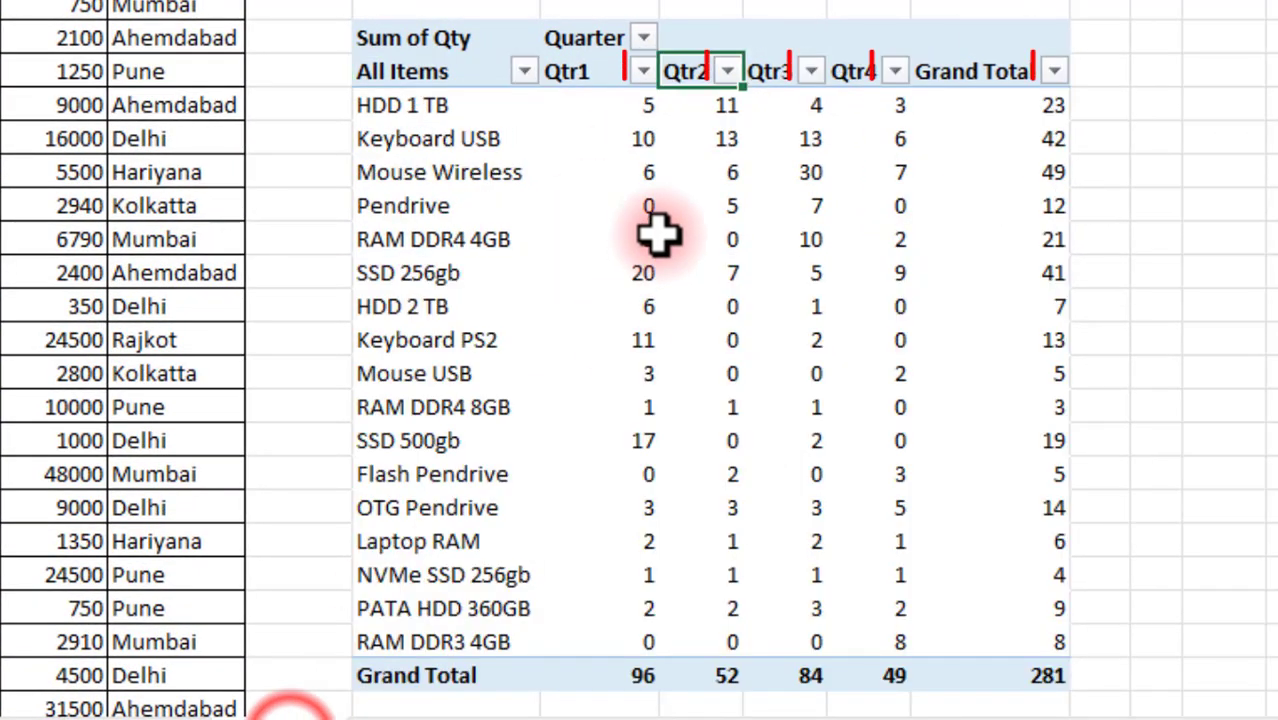
# - Select the Qtr1–Qtr4 header cells and check the Qtr1 column's filter dropdown
pyautogui.click(584, 78)
pyautogui.click(675, 101)
pyautogui.moveTo(675, 101); pyautogui.dragTo(680, 142)
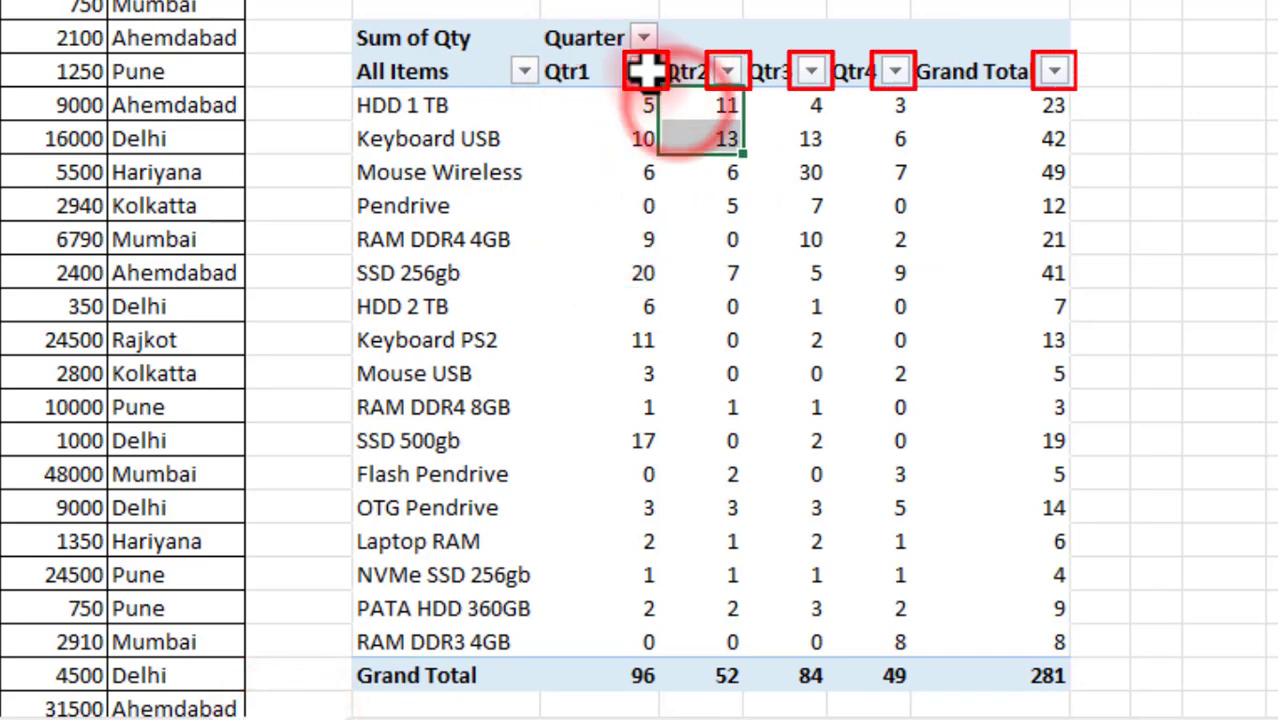
pyautogui.click(643, 71)
pyautogui.click(722, 80)
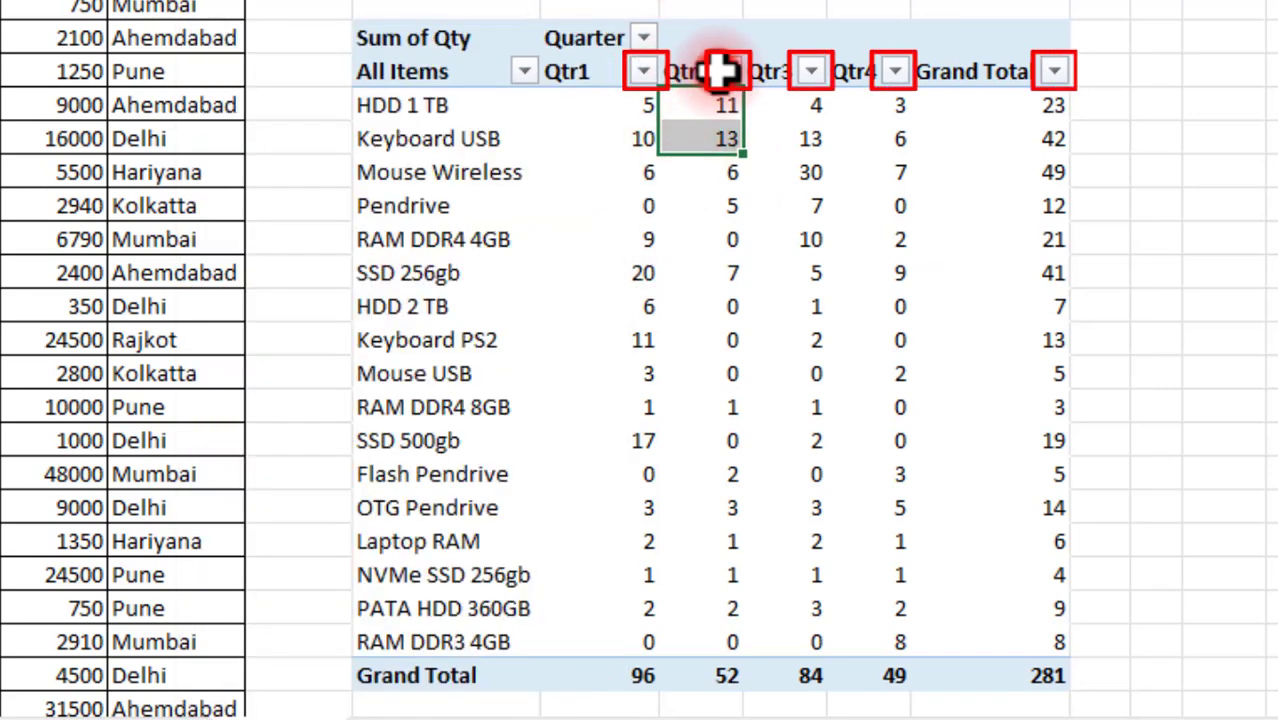
pyautogui.click(778, 71)
pyautogui.click(855, 71)
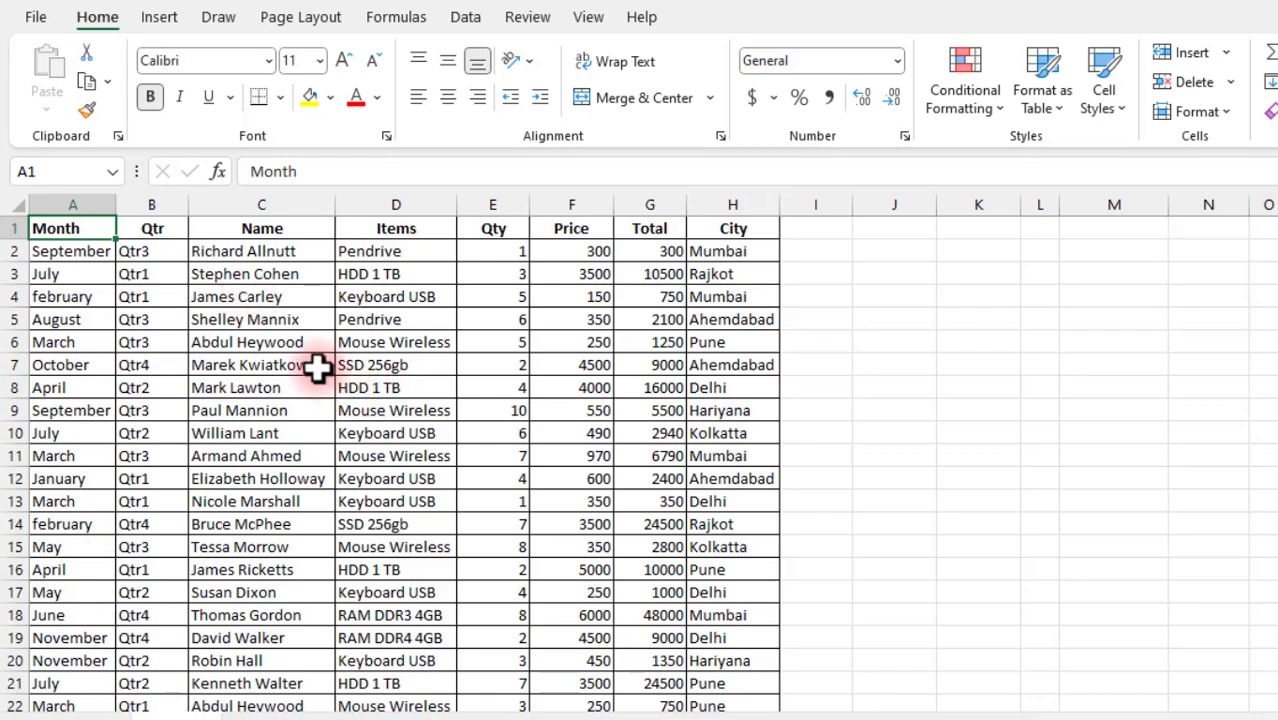
# - Insert a PivotTable from range A1:H89 at cell J3 on the existing worksheet
pyautogui.hotkey('ctrl', 'shift', 'End')
pyautogui.click(159, 18)
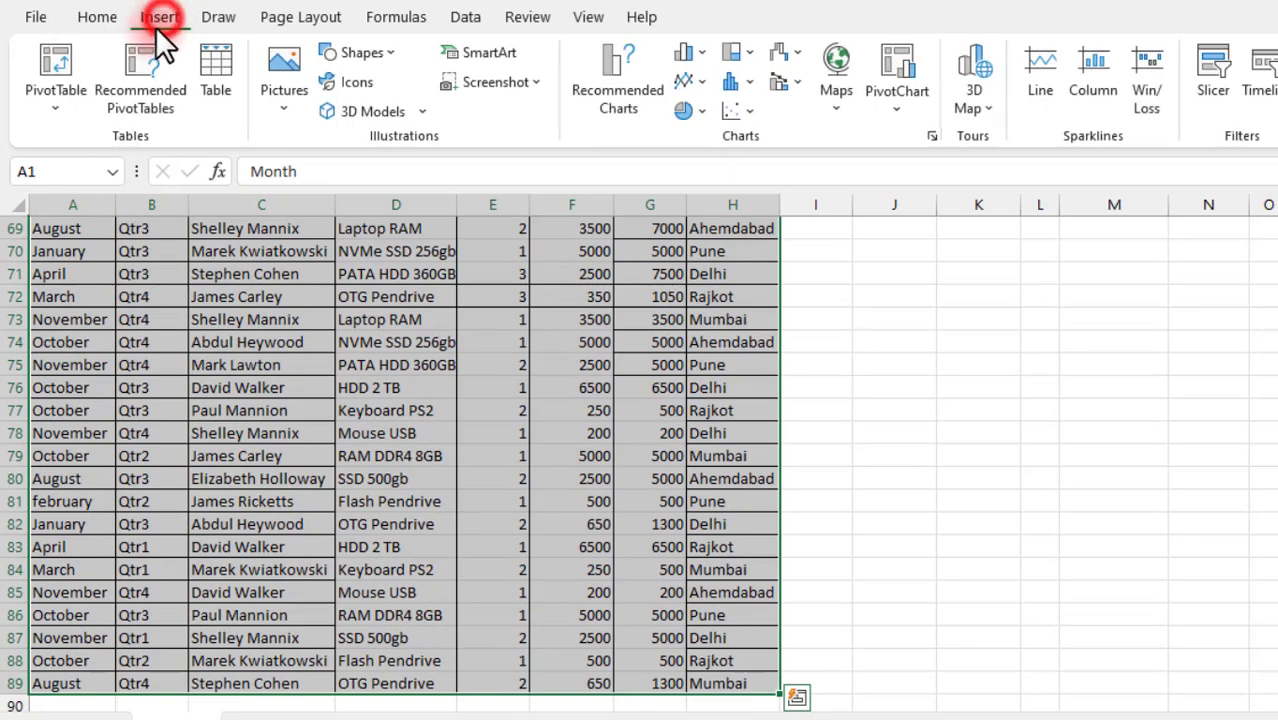
pyautogui.click(49, 60)
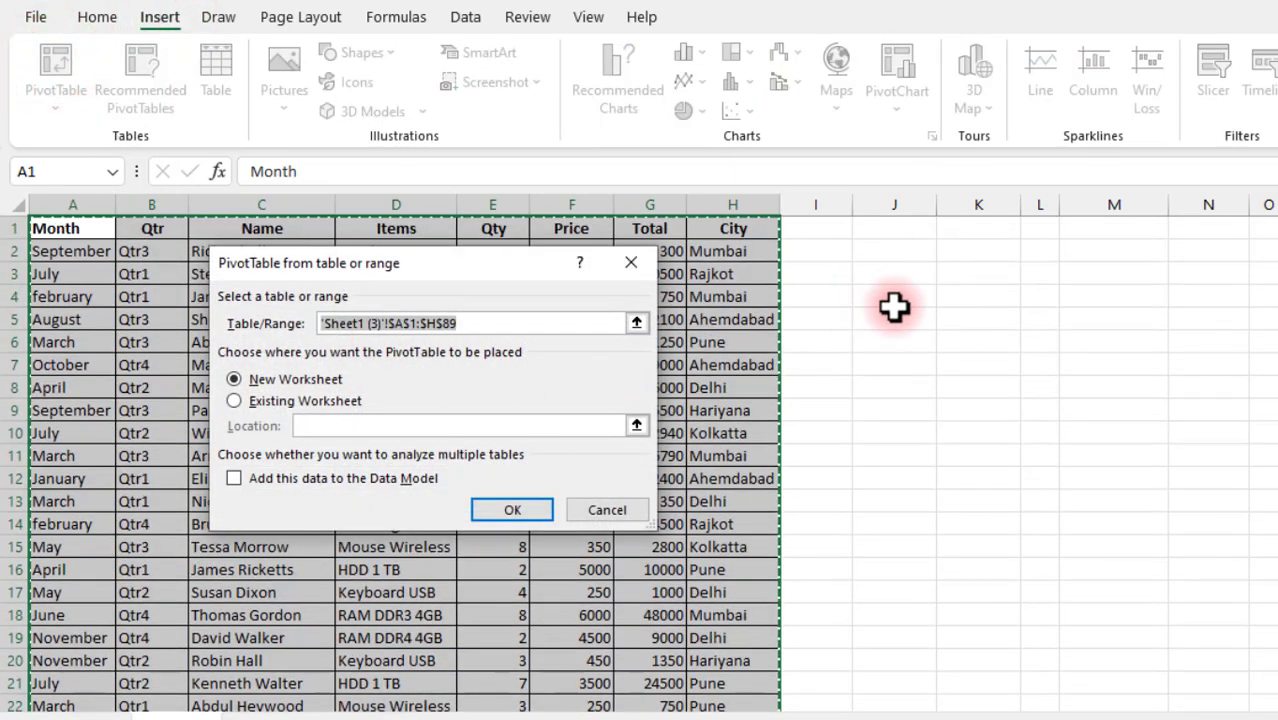
pyautogui.click(263, 399)
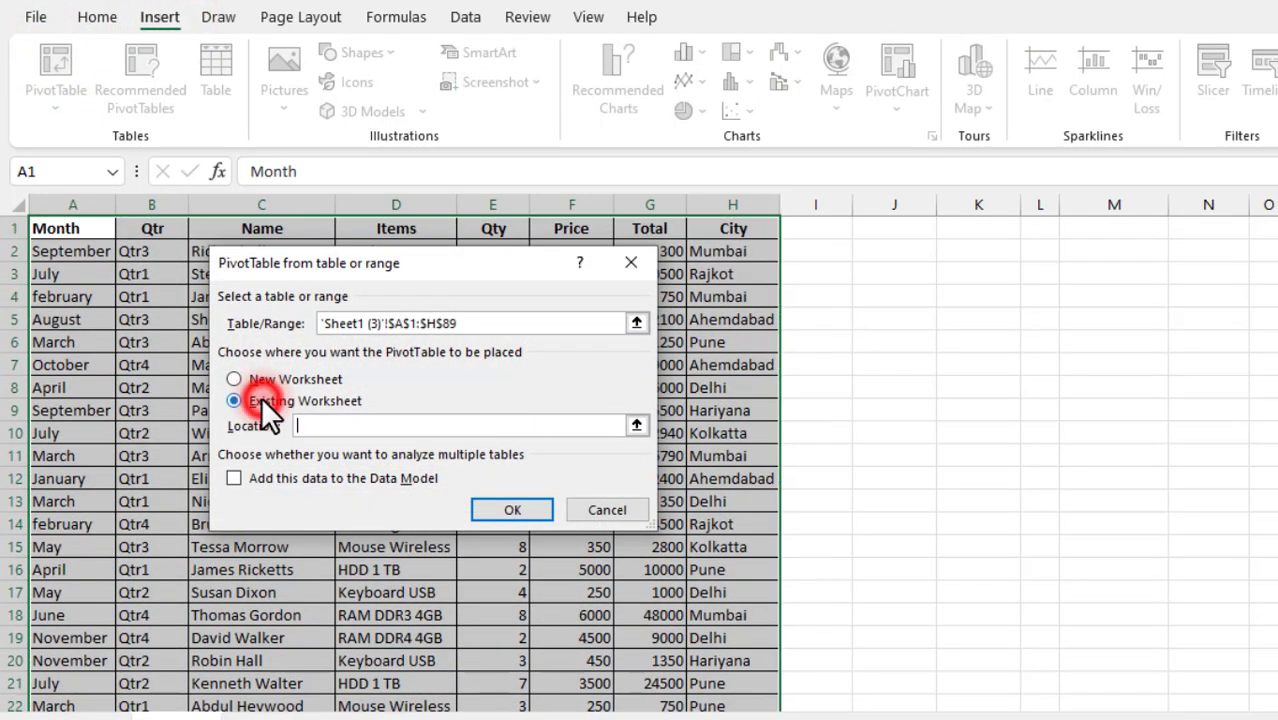
pyautogui.click(511, 505)
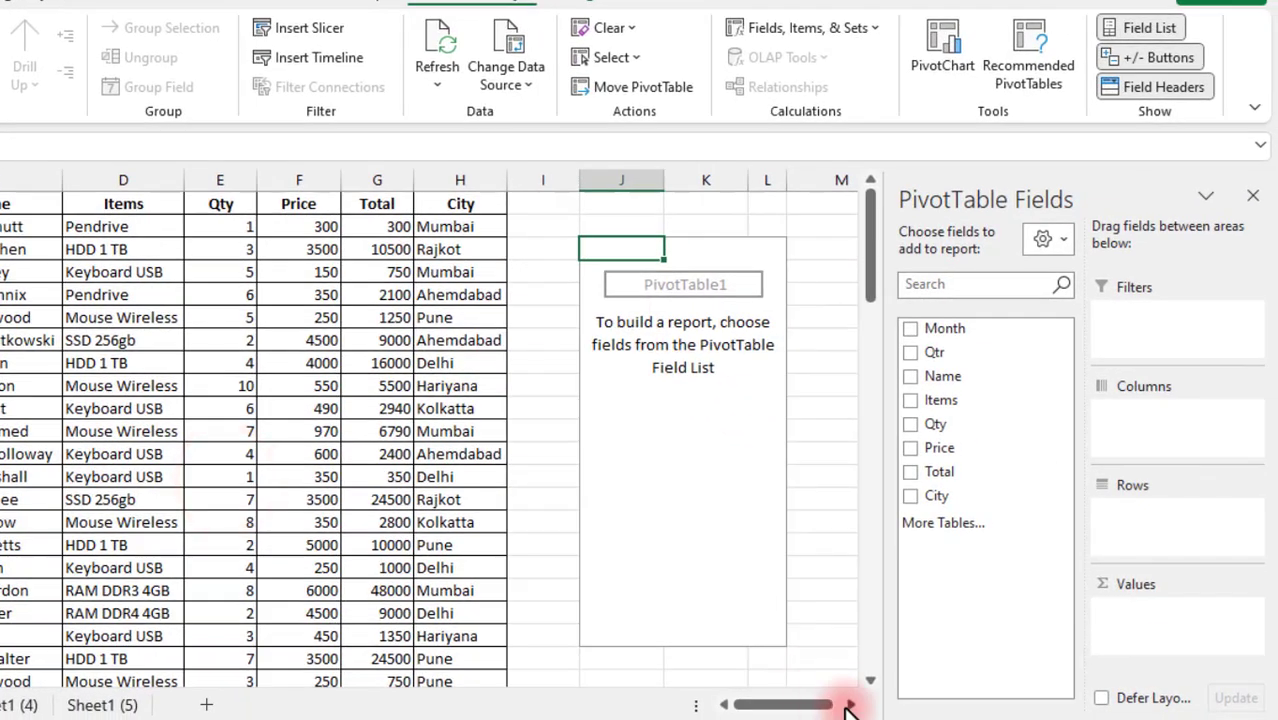
# - Place Items in Rows, Qtr in Columns and Sum of Qty in Values
pyautogui.click(848, 707)
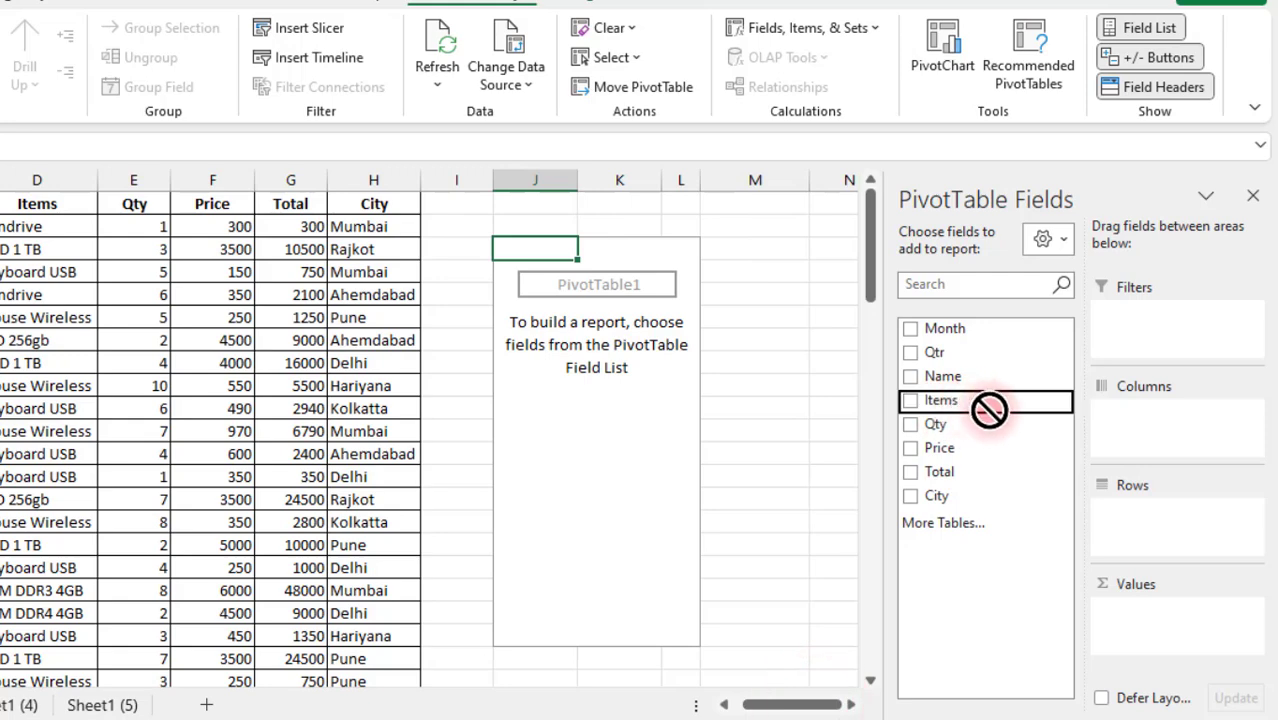
pyautogui.moveTo(989, 409); pyautogui.dragTo(1131, 521)
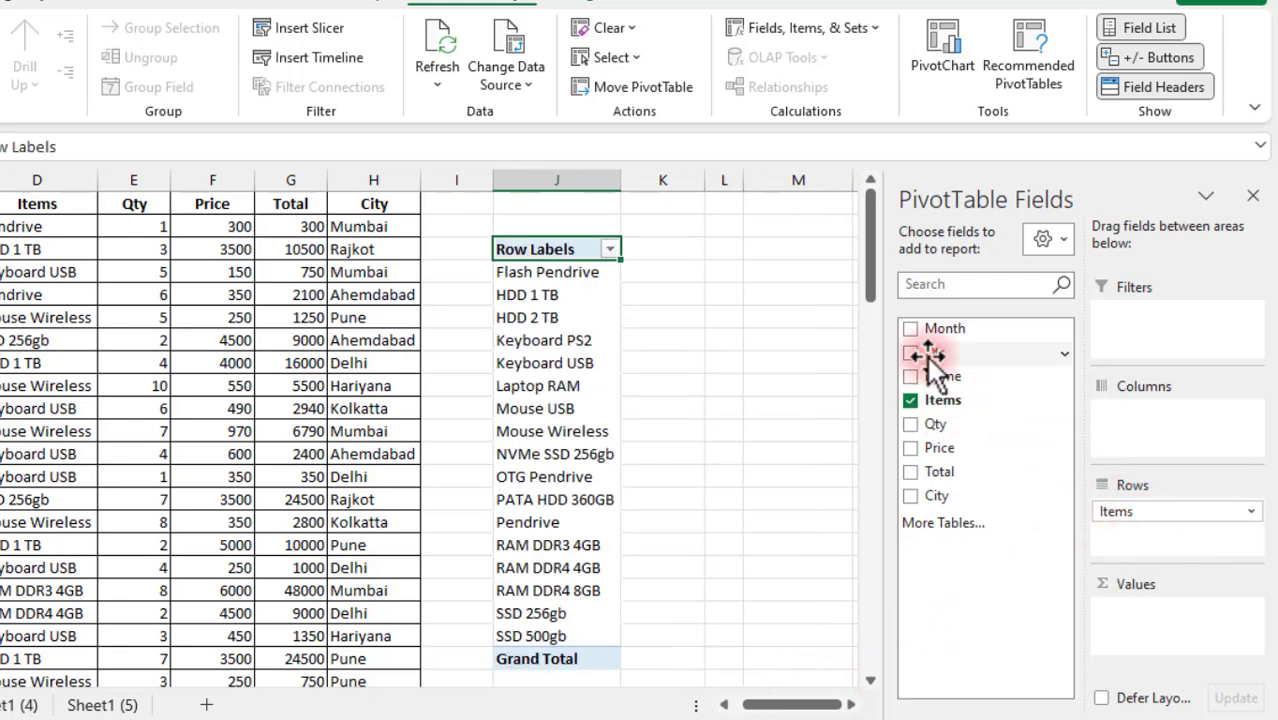
pyautogui.moveTo(1005, 363); pyautogui.dragTo(1141, 420)
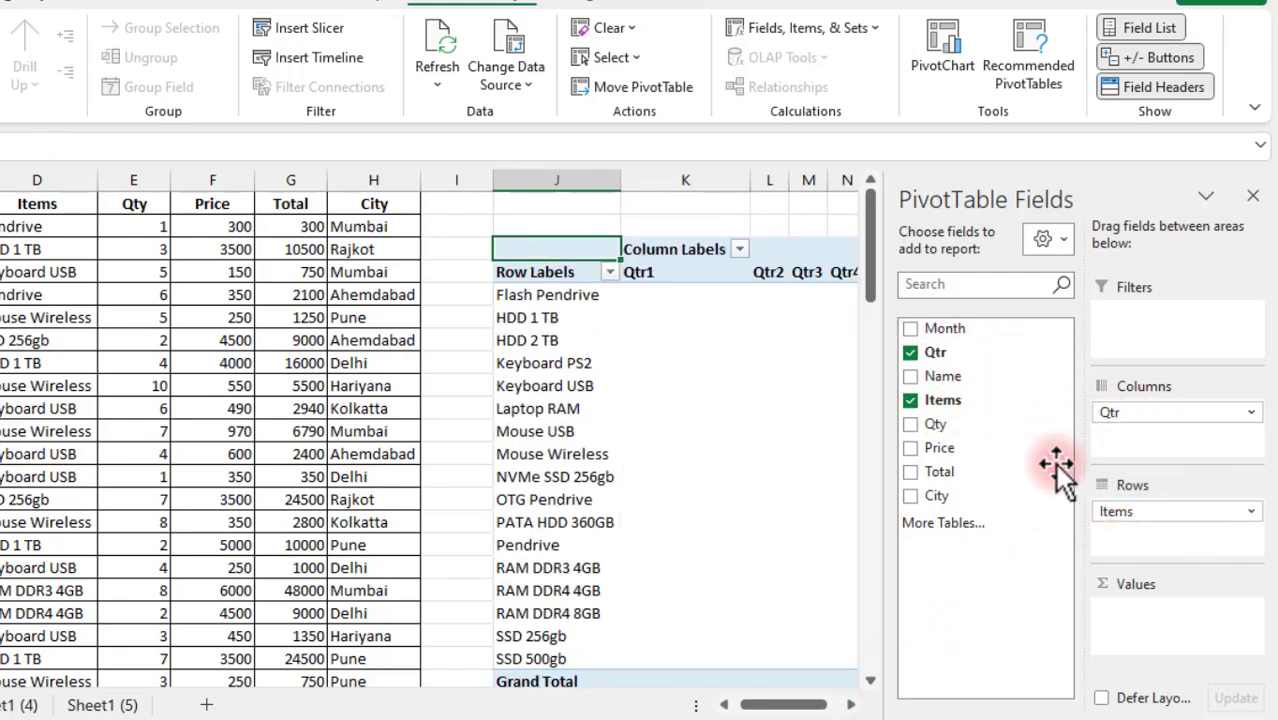
pyautogui.moveTo(942, 462); pyautogui.dragTo(1116, 545)
pyautogui.moveTo(1152, 635); pyautogui.dragTo(1150, 628)
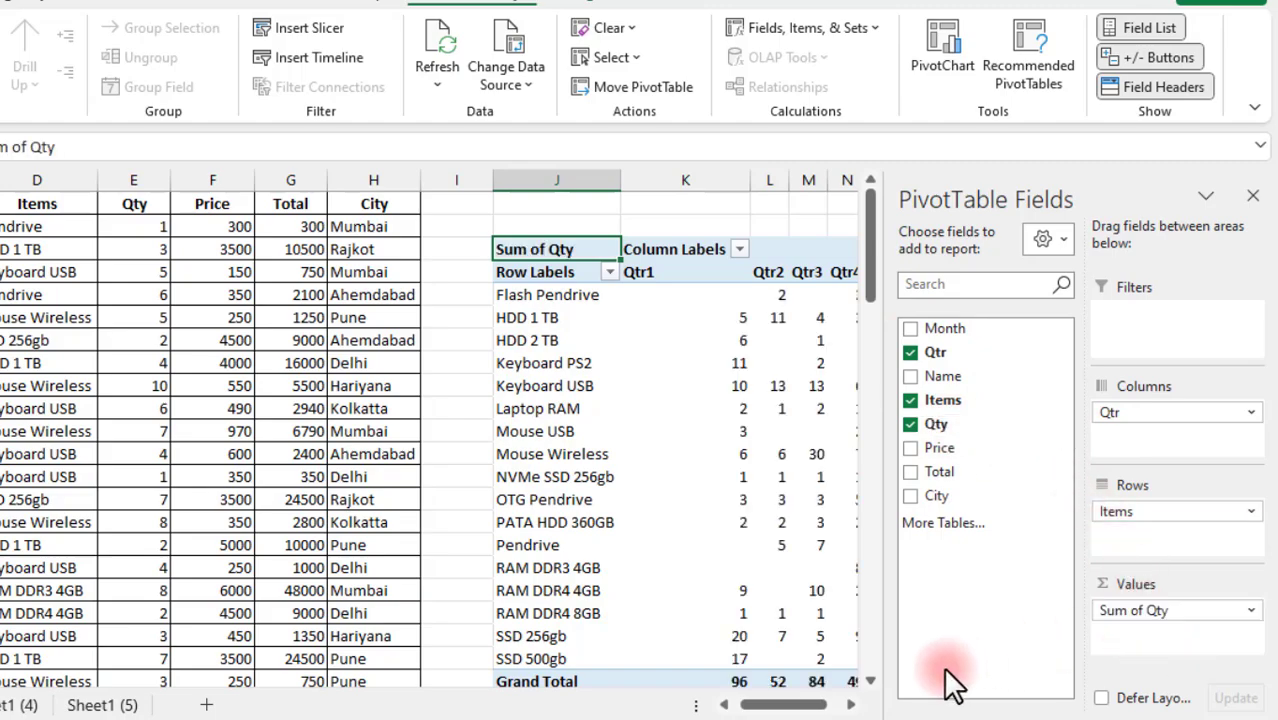
pyautogui.click(852, 707)
pyautogui.moveTo(351, 277); pyautogui.dragTo(340, 459)
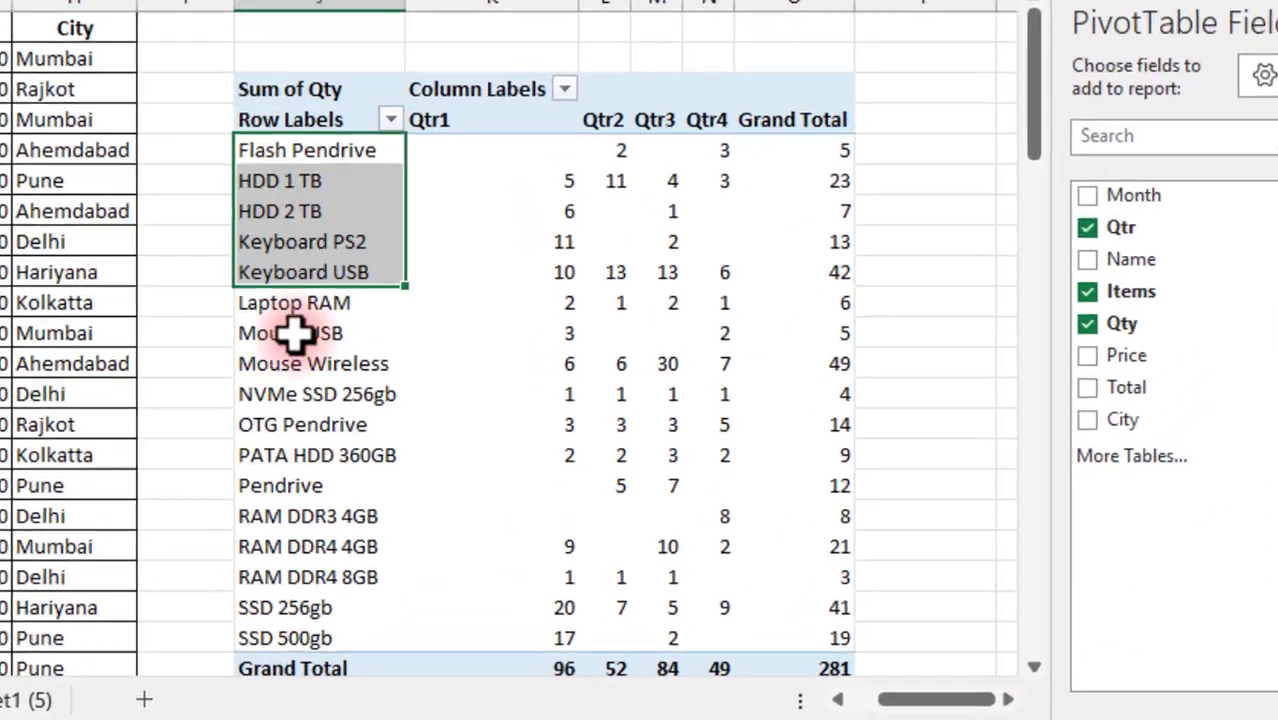
pyautogui.moveTo(508, 130); pyautogui.dragTo(700, 400)
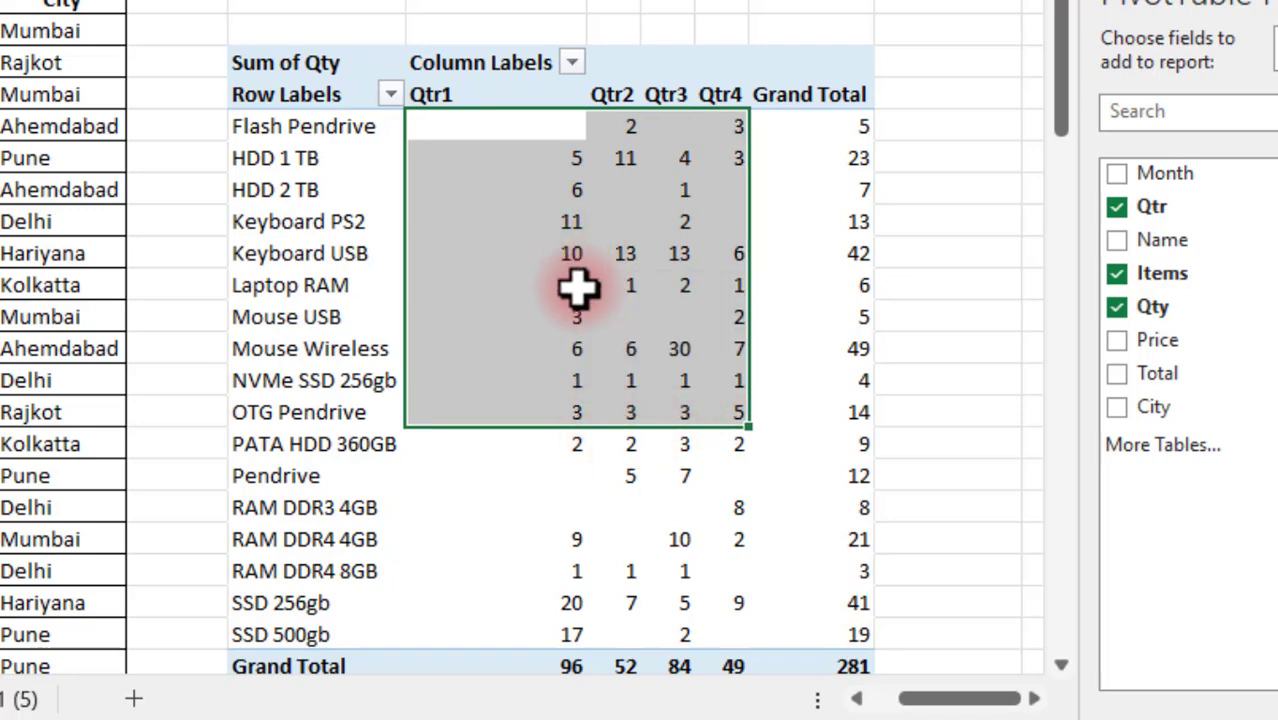
pyautogui.click(545, 316)
pyautogui.click(560, 126)
pyautogui.click(624, 192)
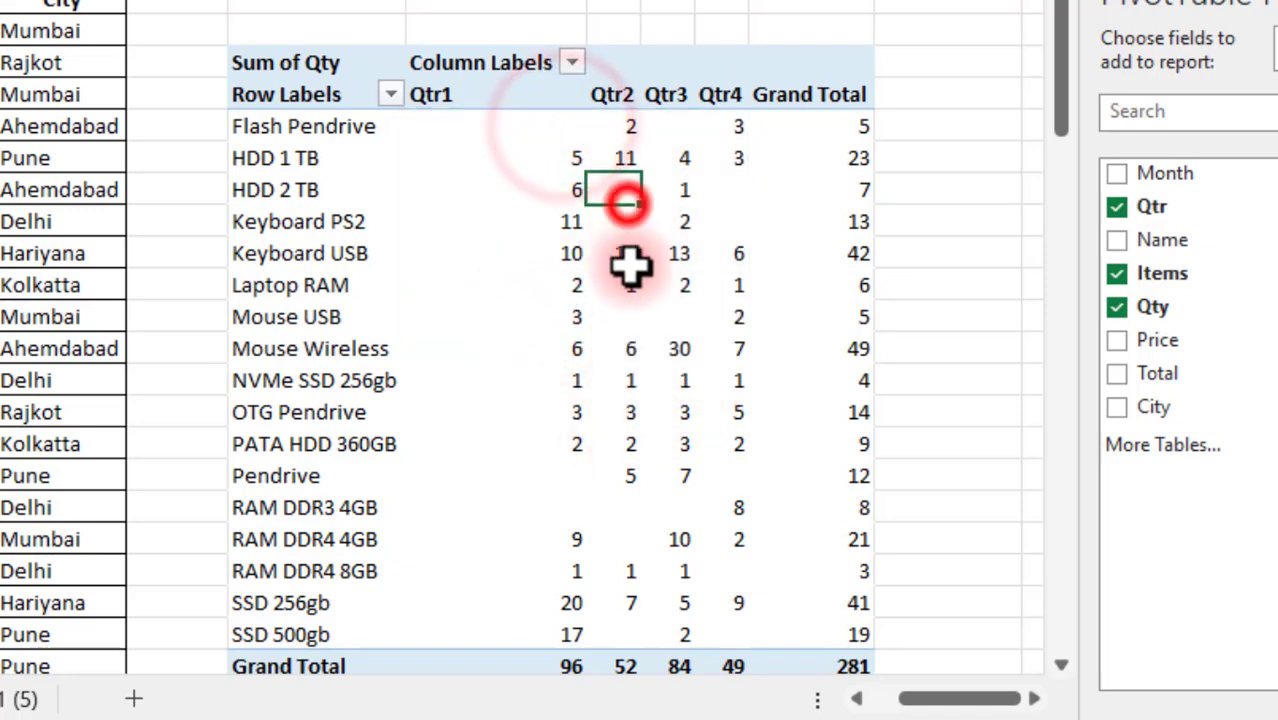
pyautogui.click(624, 221)
pyautogui.click(648, 316)
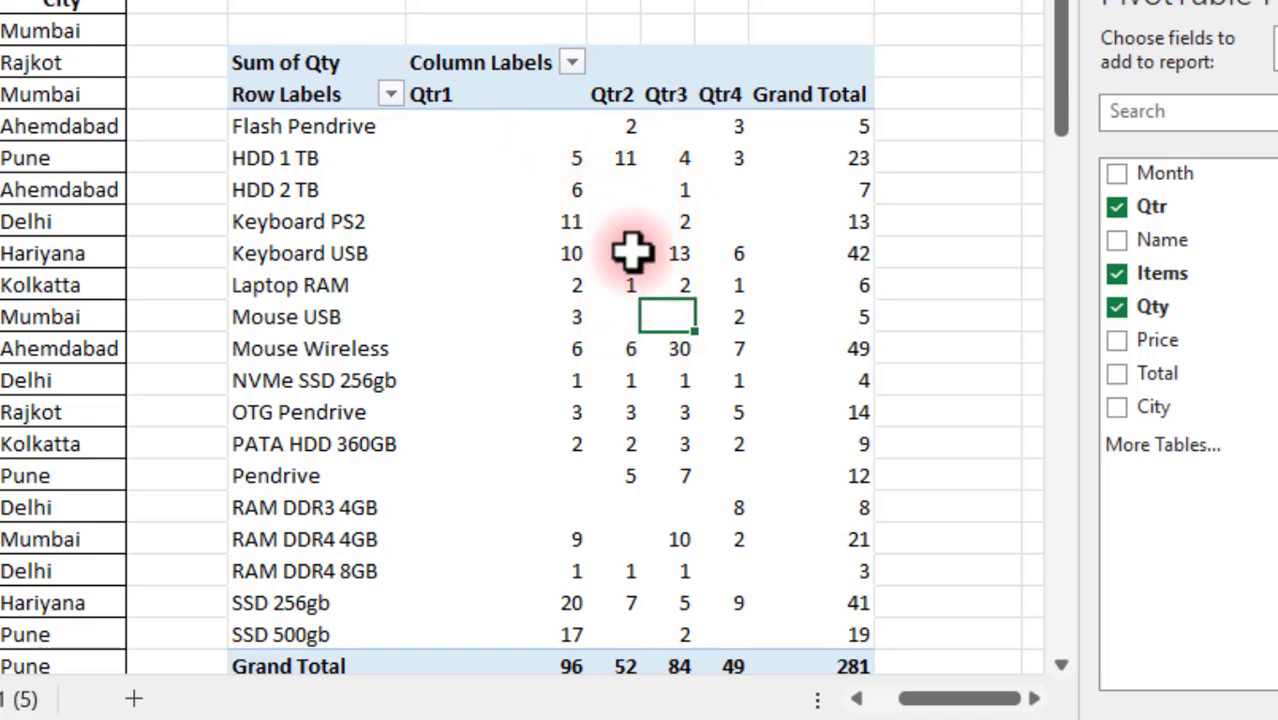
# - In PivotTable Options, set 'For empty cells show' to 0
pyautogui.rightClick(320, 94)
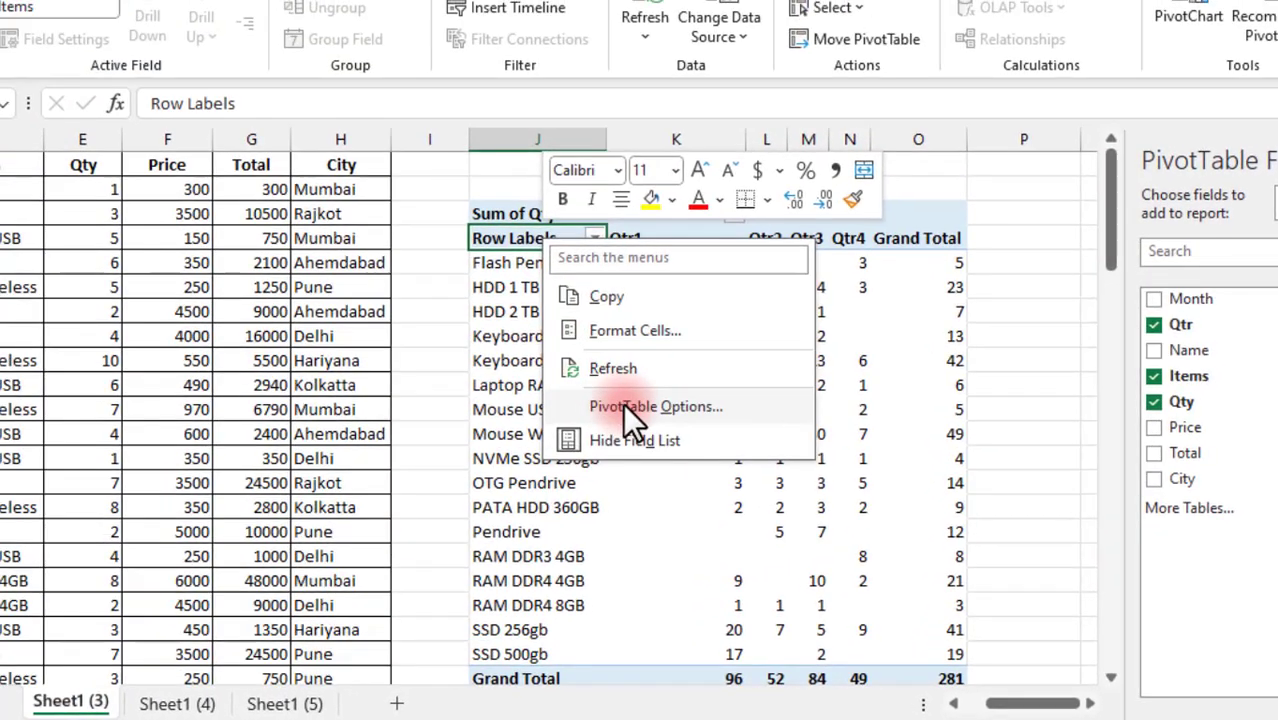
pyautogui.click(623, 406)
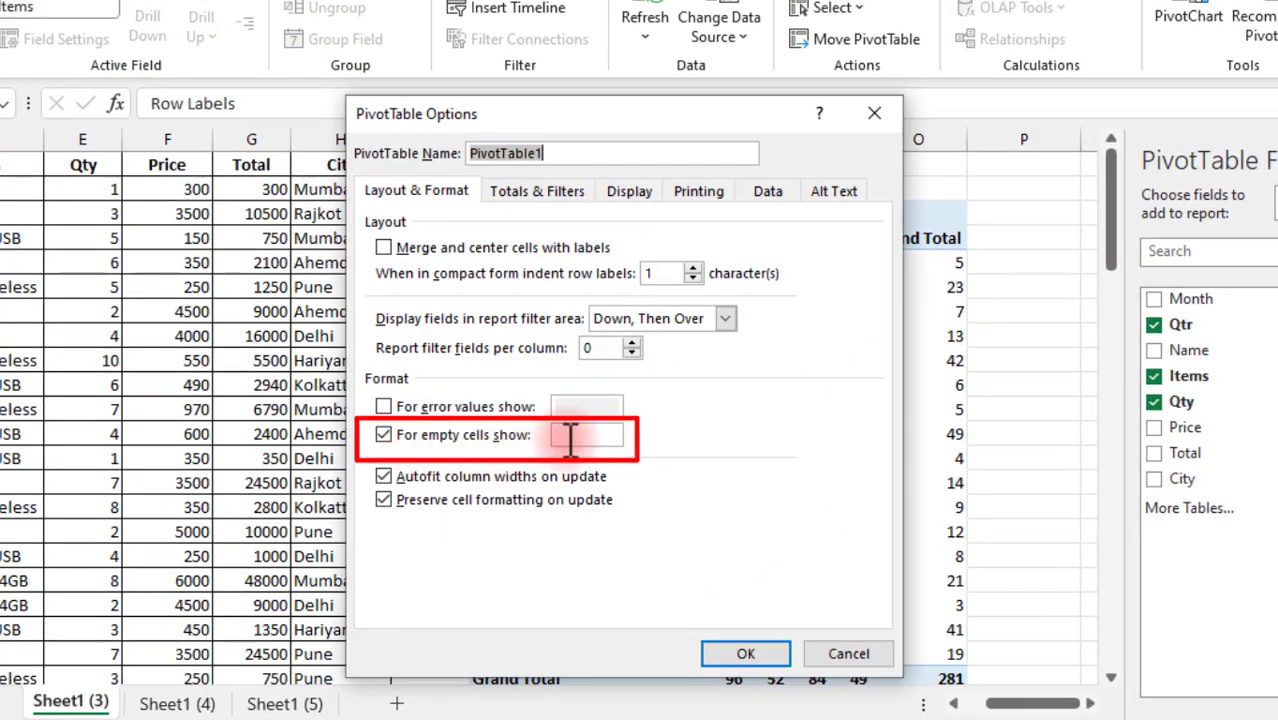
pyautogui.write('0')
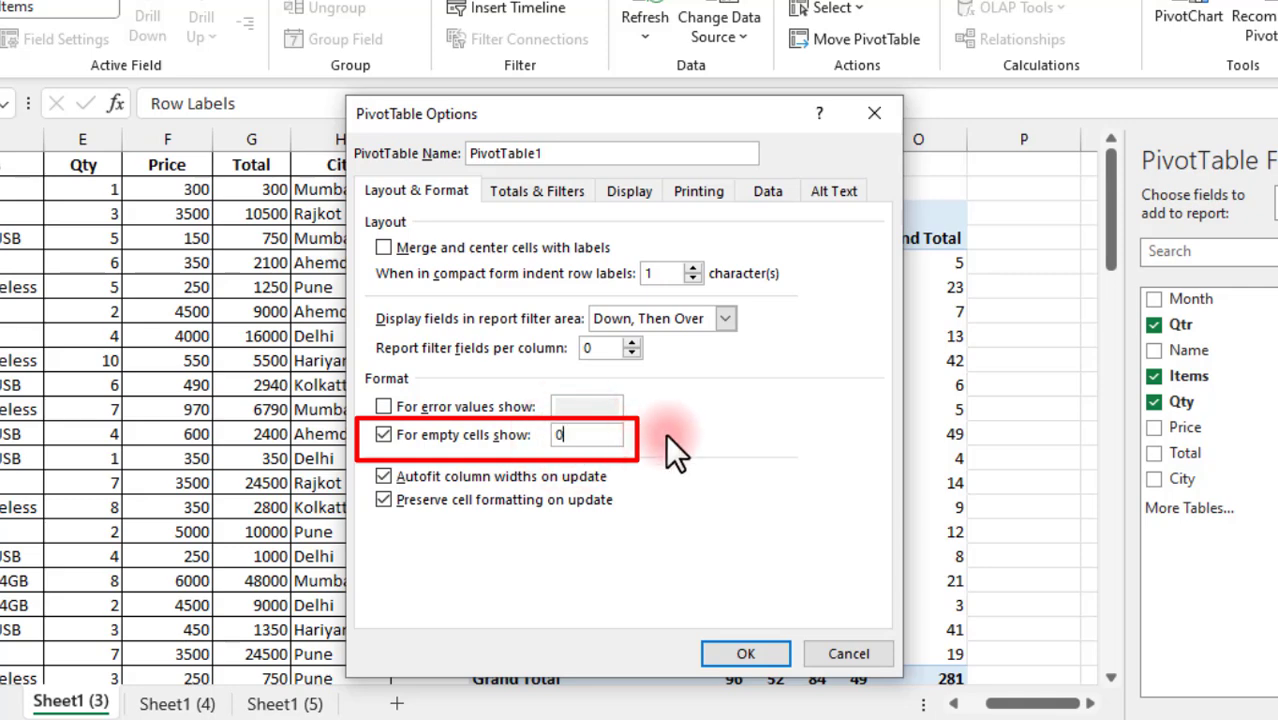
pyautogui.click(520, 192)
pyautogui.click(625, 190)
pyautogui.click(698, 191)
pyautogui.click(762, 191)
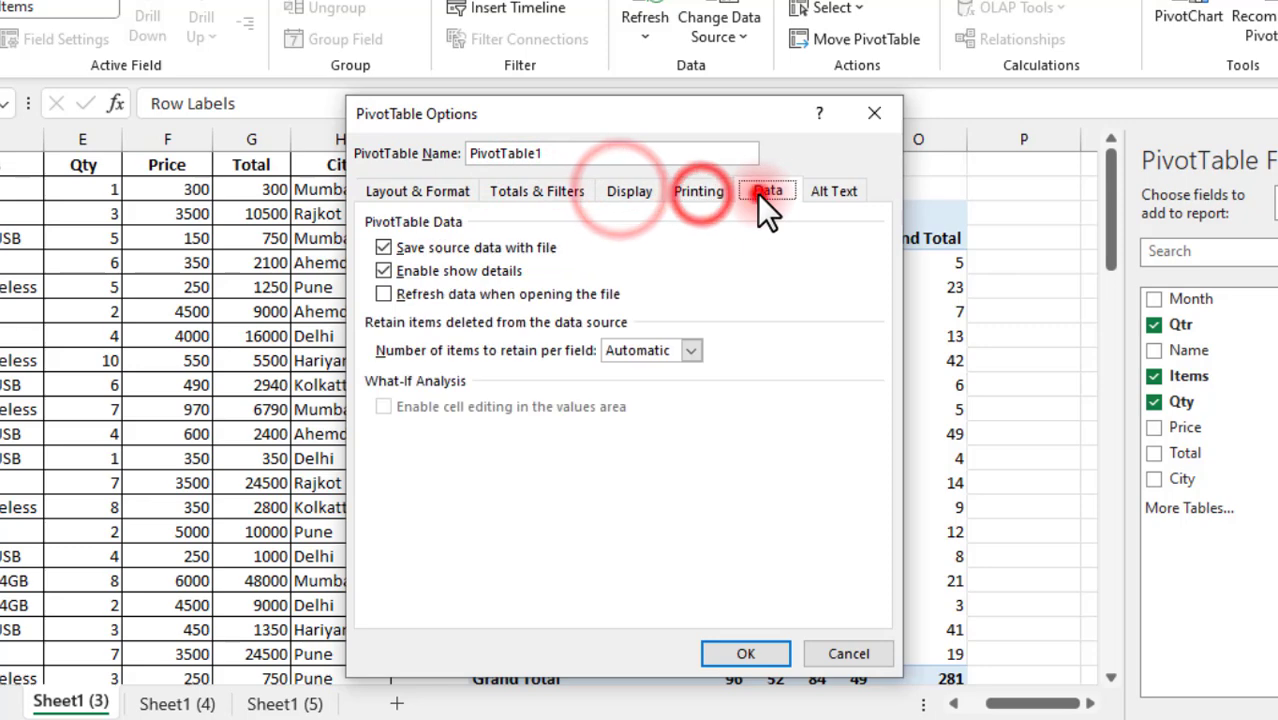
pyautogui.click(830, 190)
pyautogui.click(424, 190)
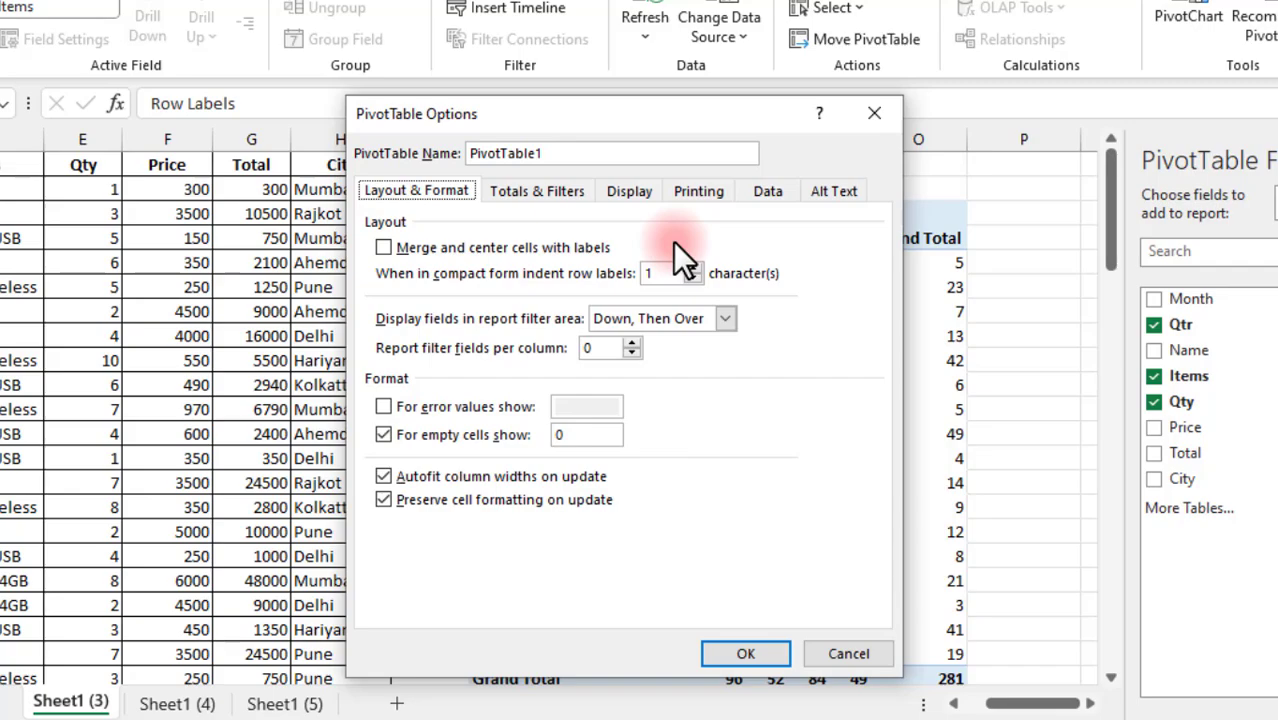
pyautogui.click(771, 655)
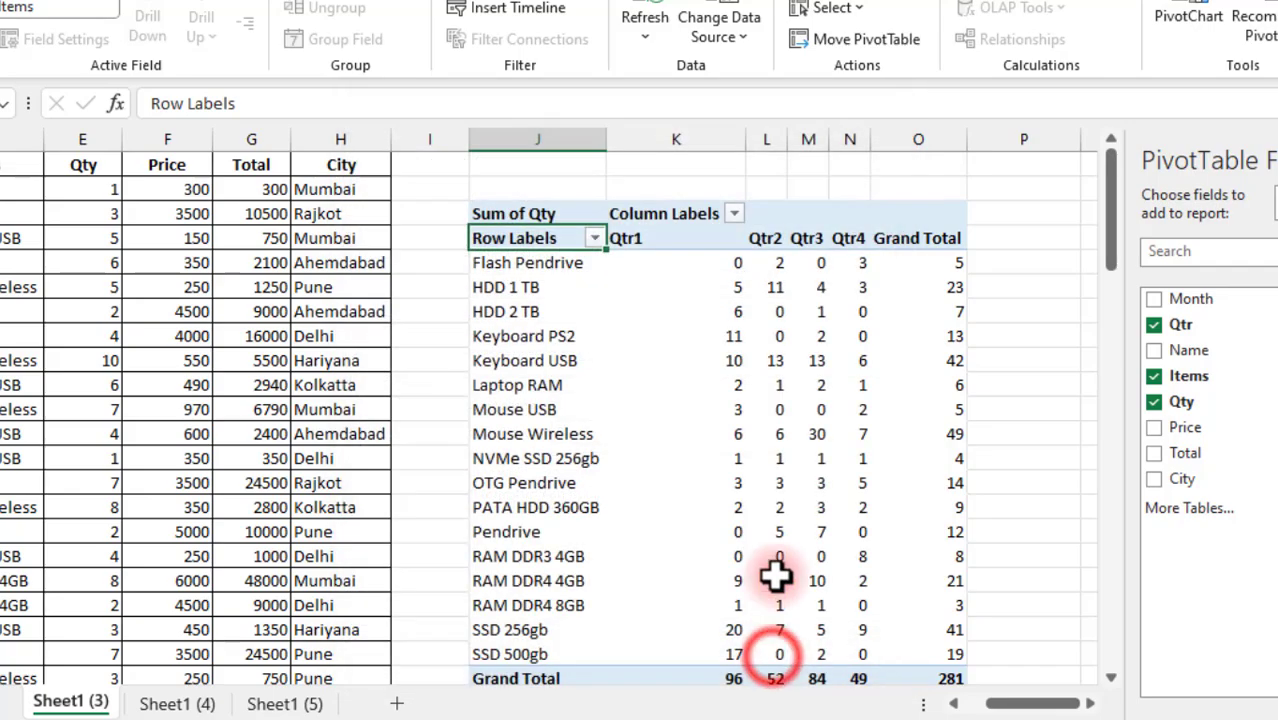
# - Select the new Qtr1 zeros for Flash Pendrive and RAM DDR3 4GB
pyautogui.click(711, 265)
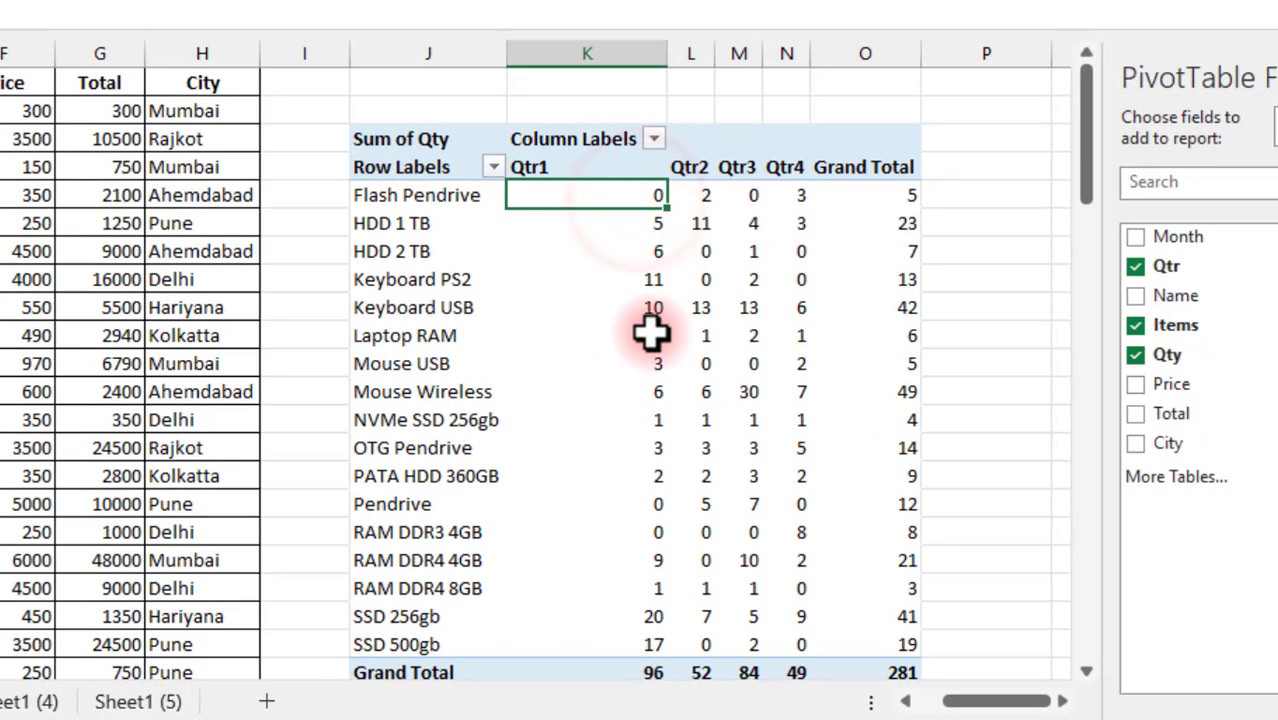
pyautogui.click(633, 504)
pyautogui.click(633, 531)
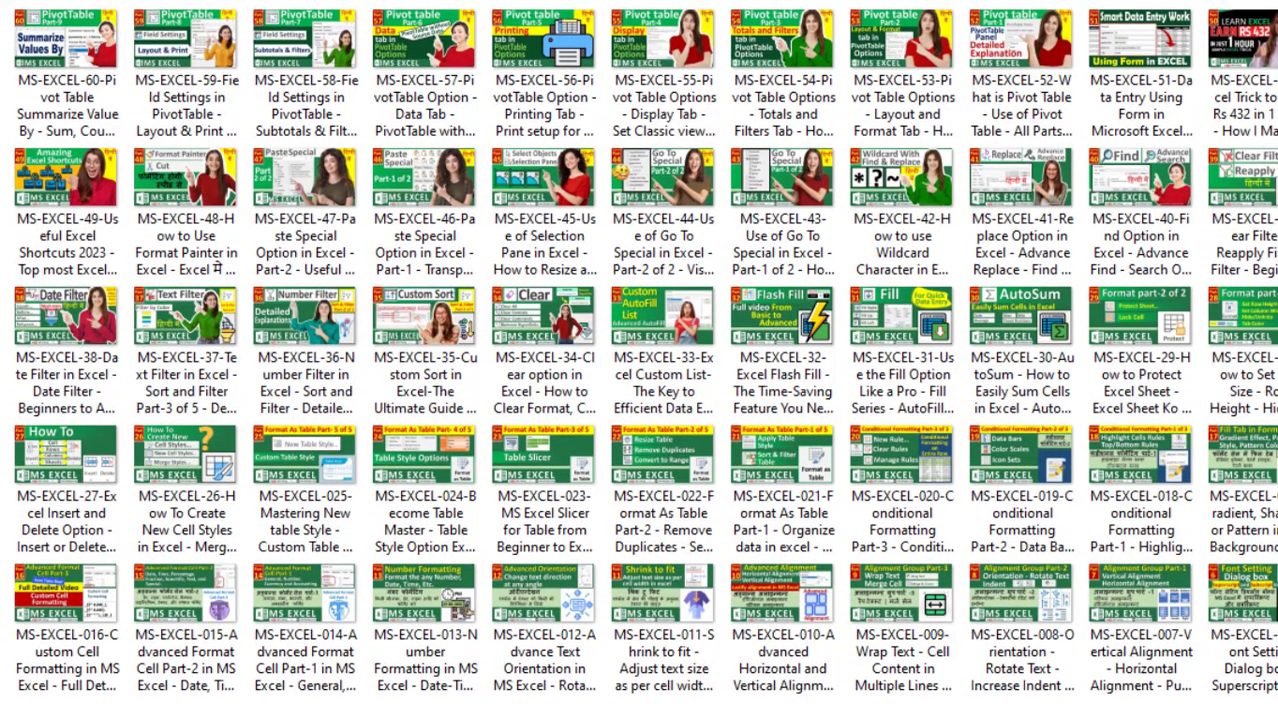
pyautogui.scroll(1, 432, 62)
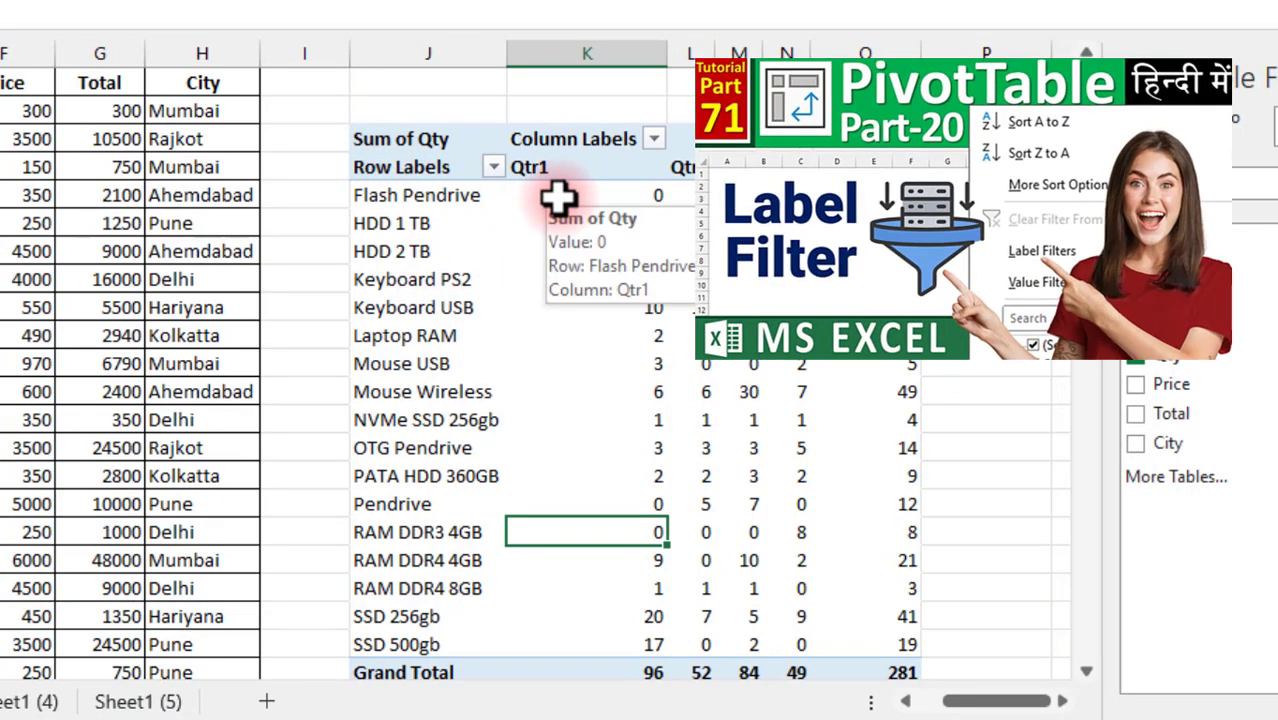
# - Open the Row Labels filter dropdown on the pivot's item rows
pyautogui.click(493, 167)
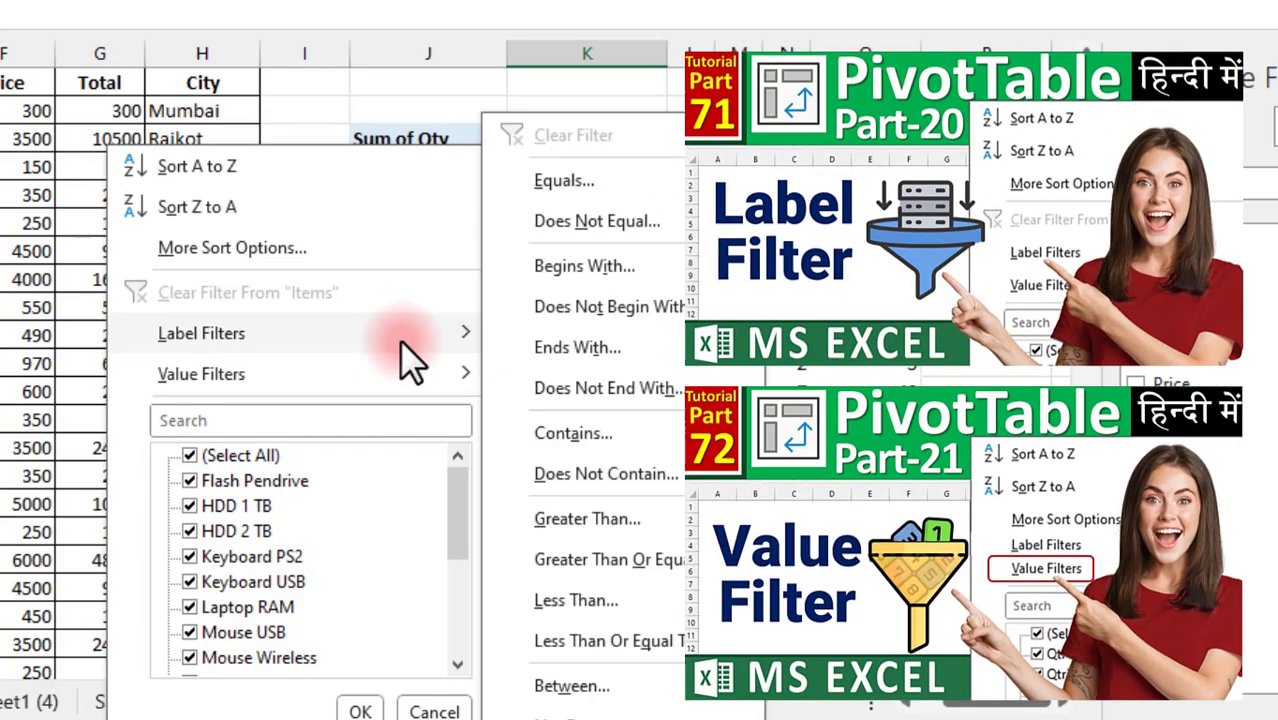
pyautogui.moveTo(201, 333)
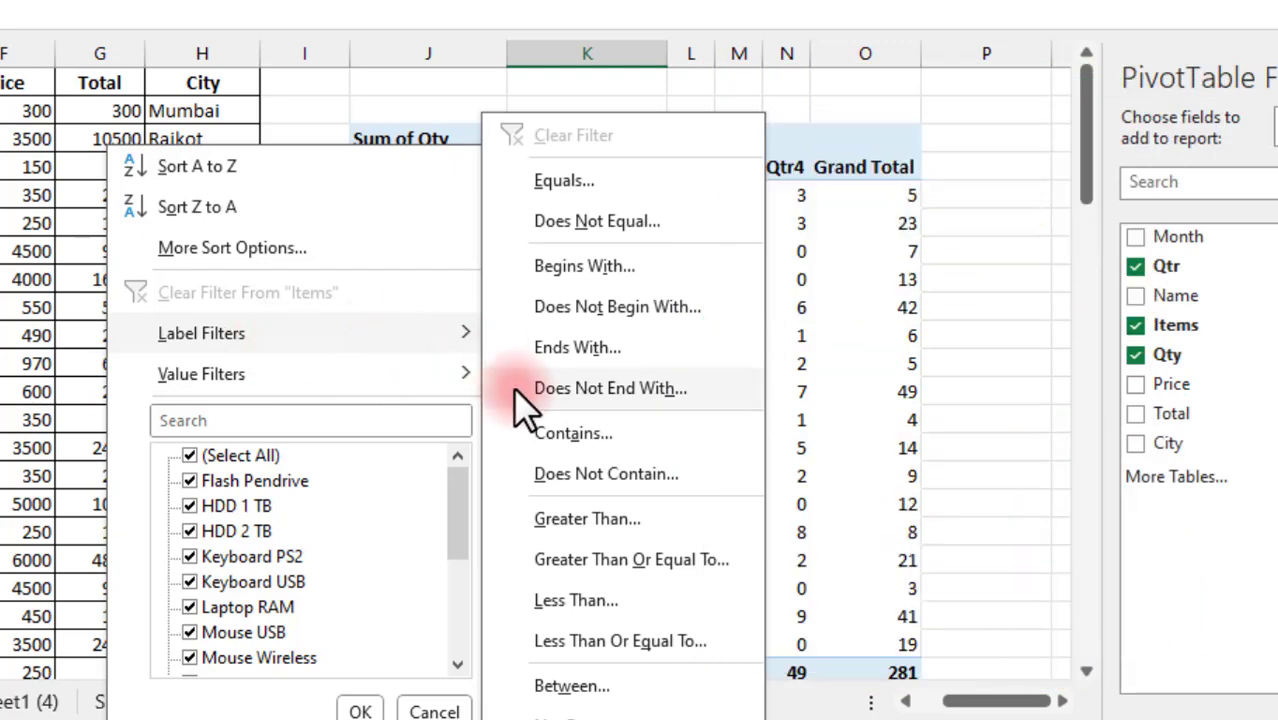
# - Apply a Contains 'DD' label filter, leaving six HDD and RAM items totalling 71
pyautogui.click(548, 433)
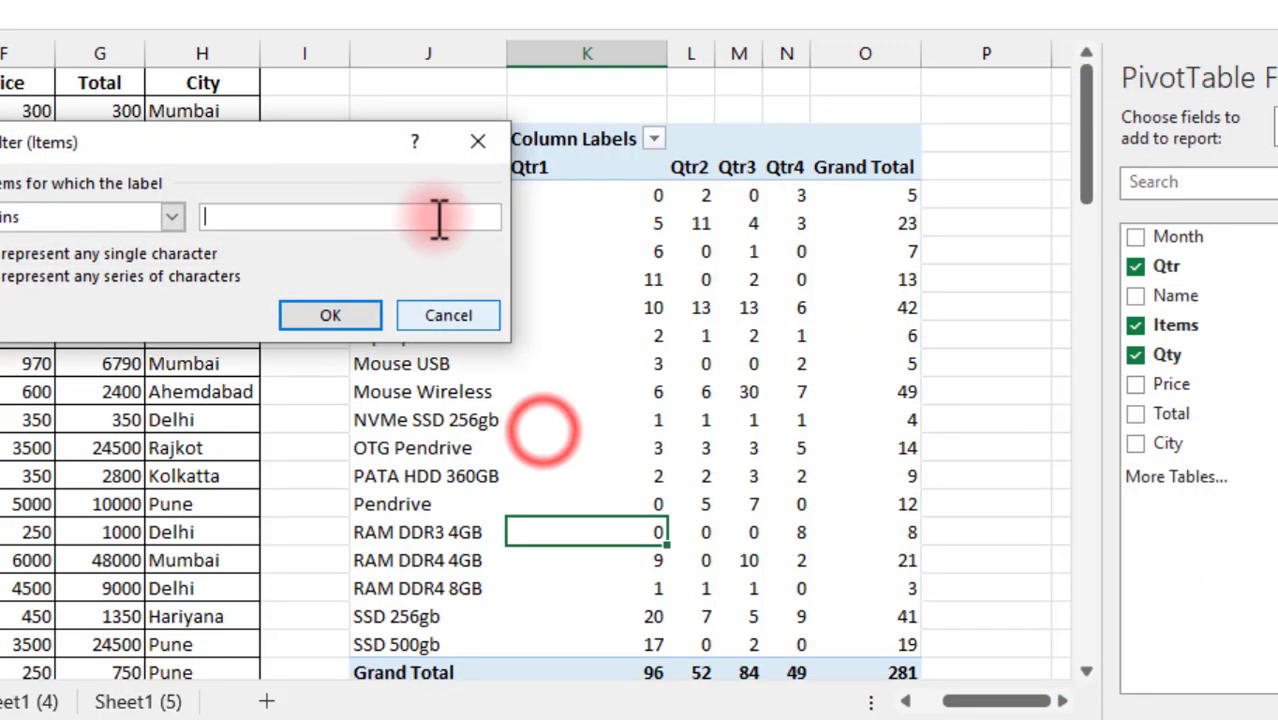
pyautogui.moveTo(332, 157); pyautogui.dragTo(882, 164)
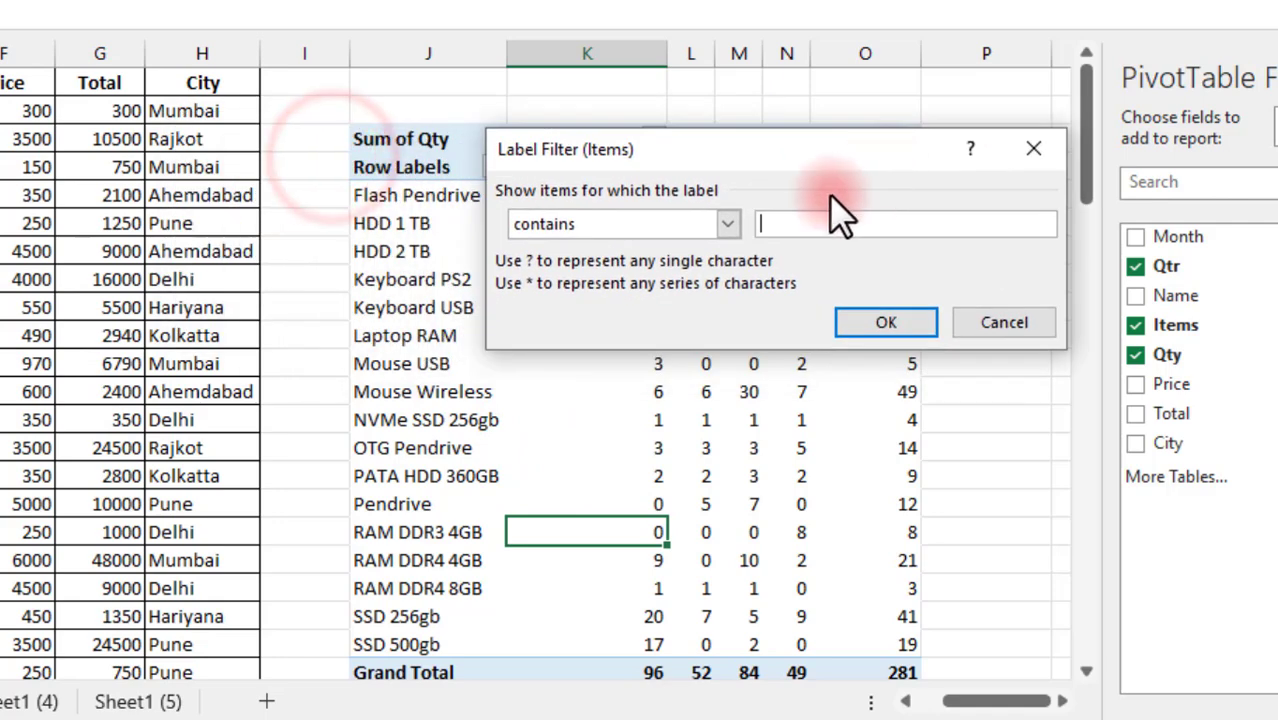
pyautogui.write('DD')
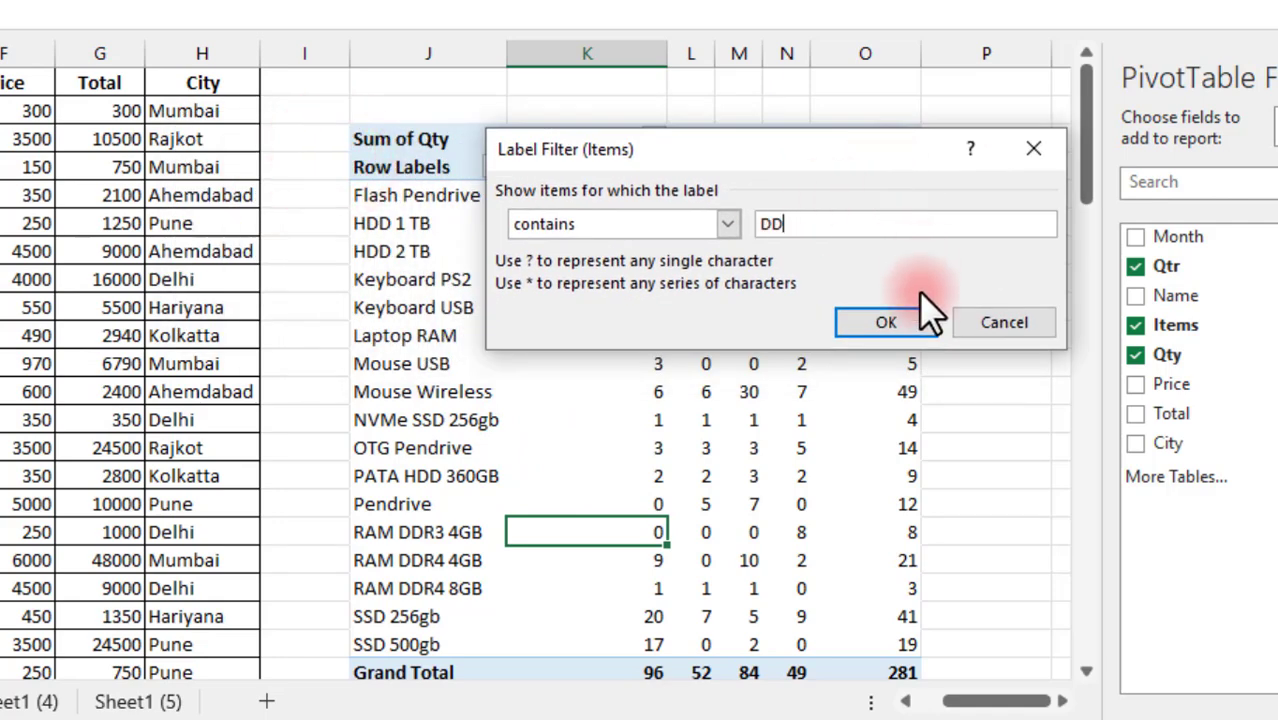
pyautogui.click(868, 317)
pyautogui.moveTo(398, 198)
pyautogui.mouseDown()
pyautogui.moveTo(430, 310)
pyautogui.moveTo(432, 251)
pyautogui.mouseUp()
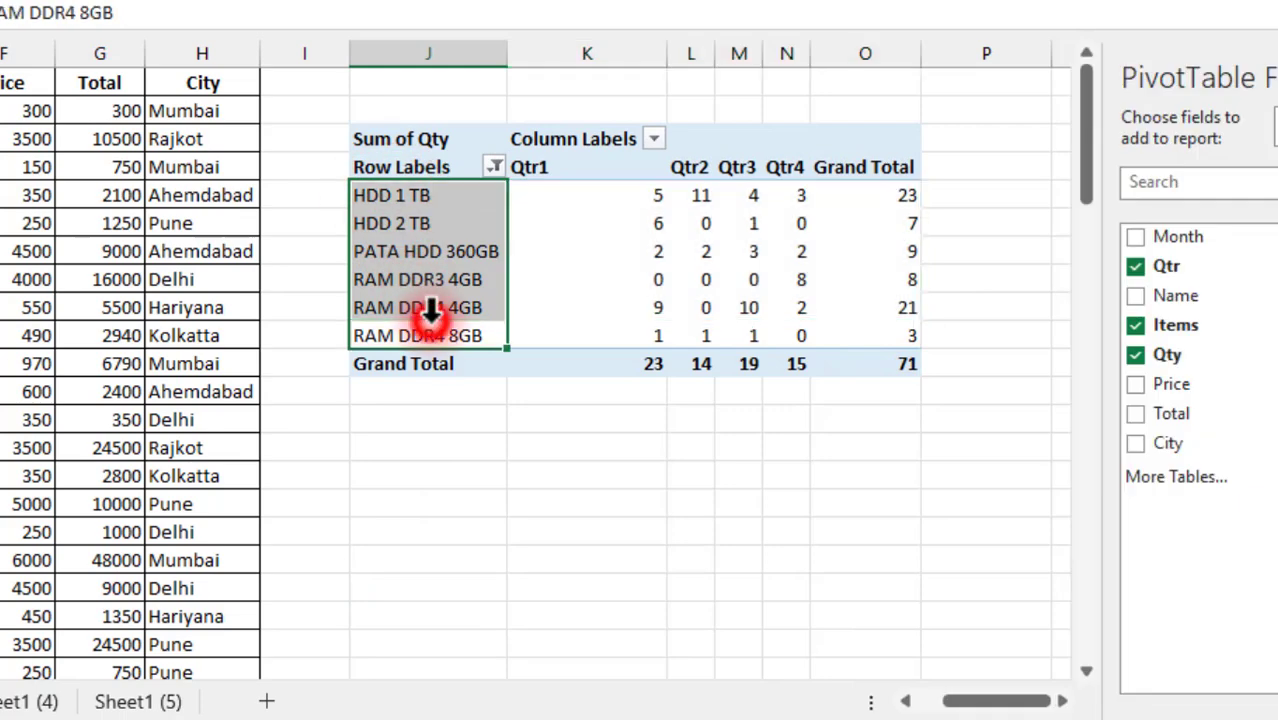
pyautogui.click(428, 251)
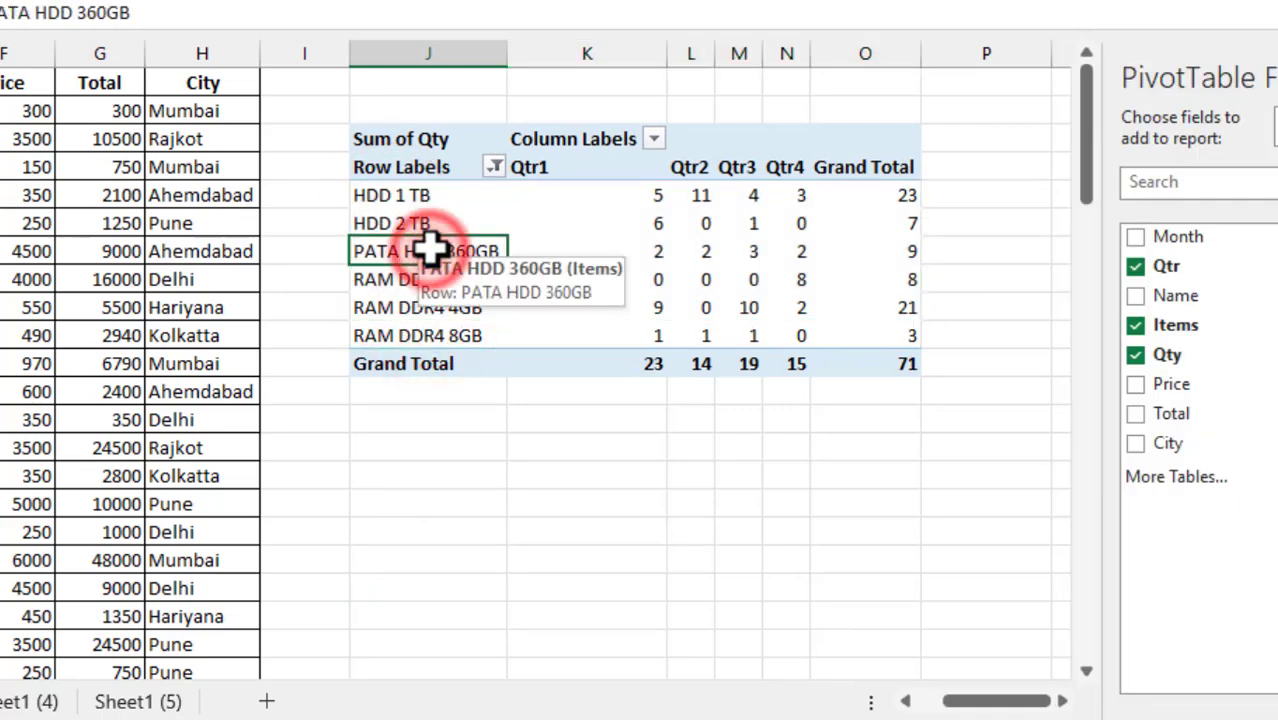
pyautogui.click(493, 167)
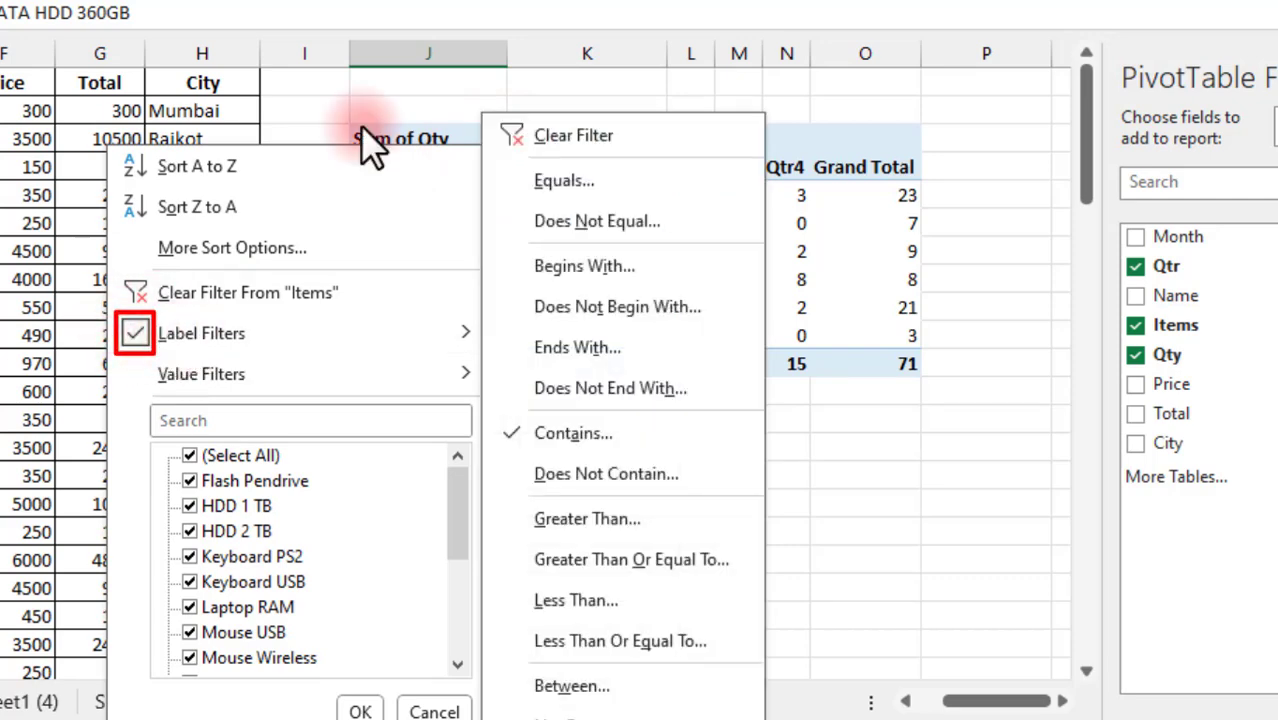
pyautogui.moveTo(201, 333)
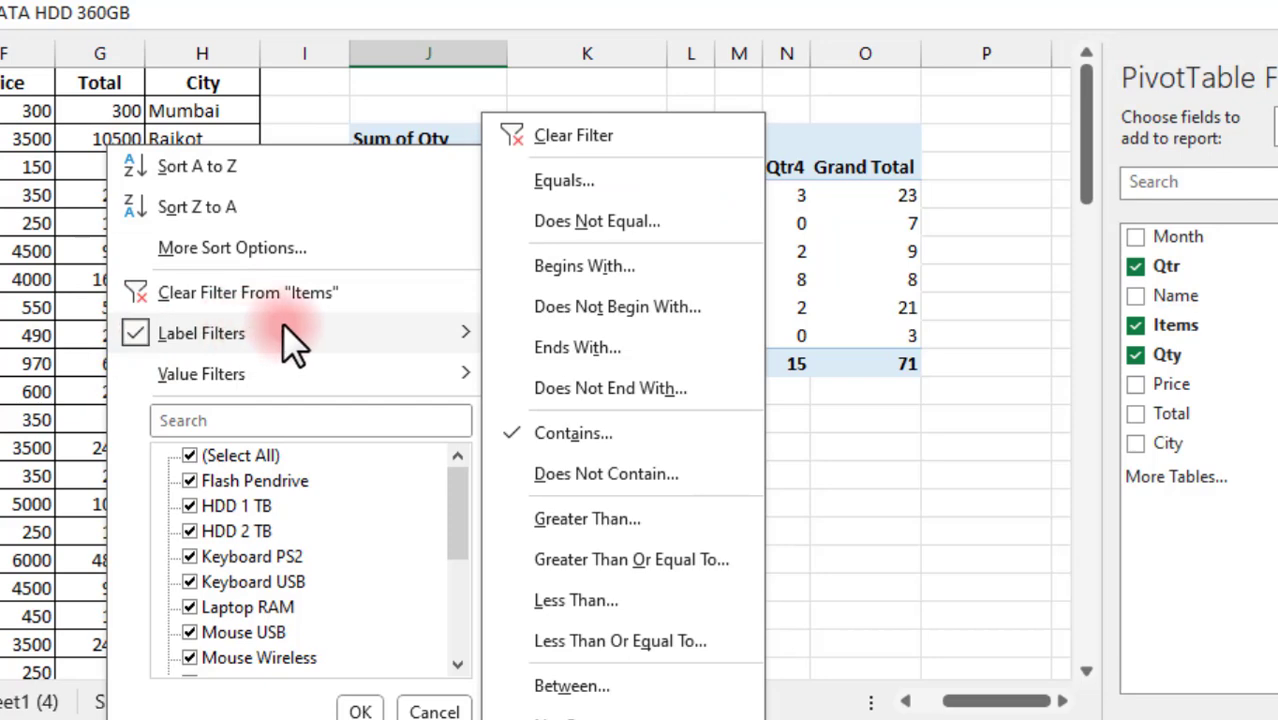
pyautogui.click(829, 236)
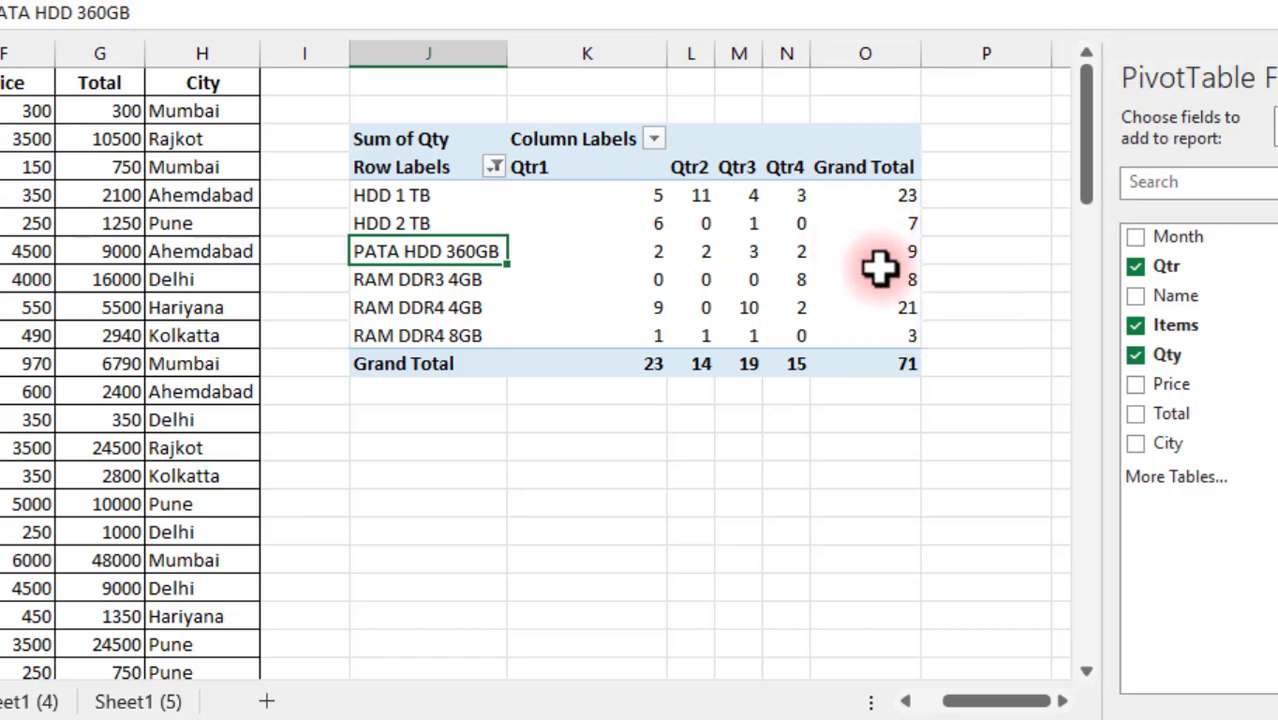
# - Apply a Sum of Qty less-than-10 value filter, leaving eight items totalling 47
pyautogui.click(492, 167)
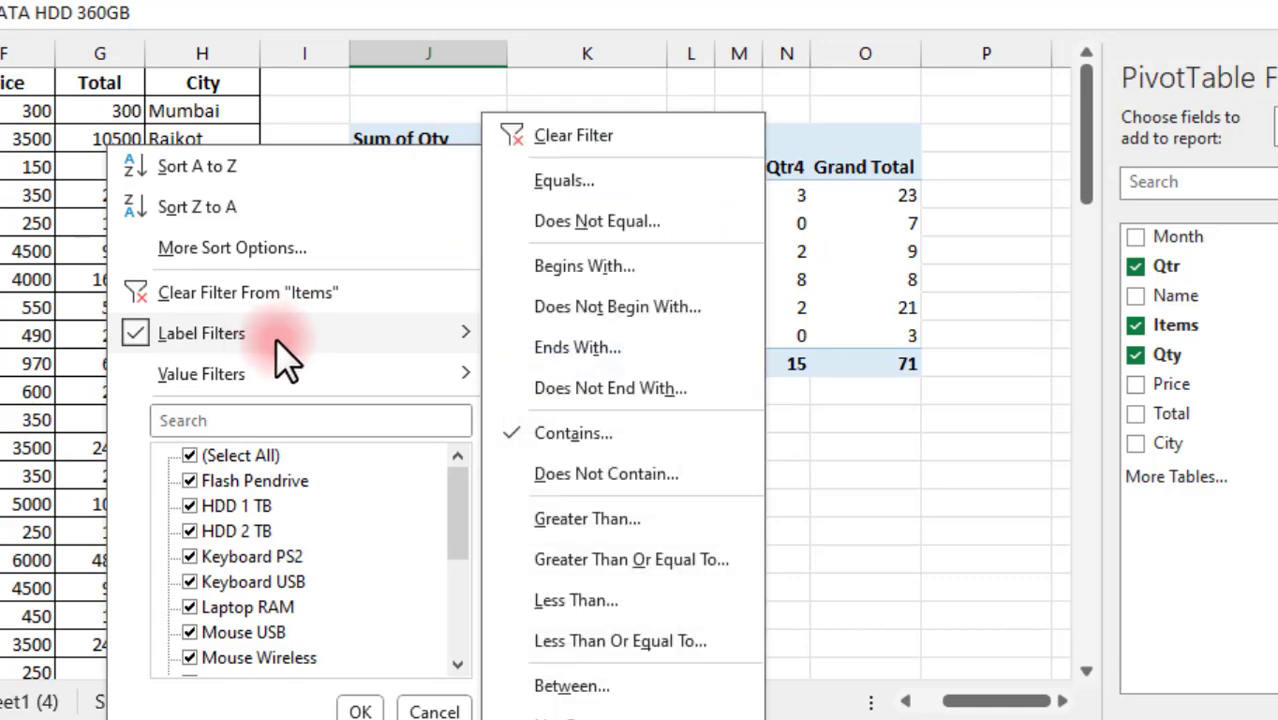
pyautogui.moveTo(201, 374)
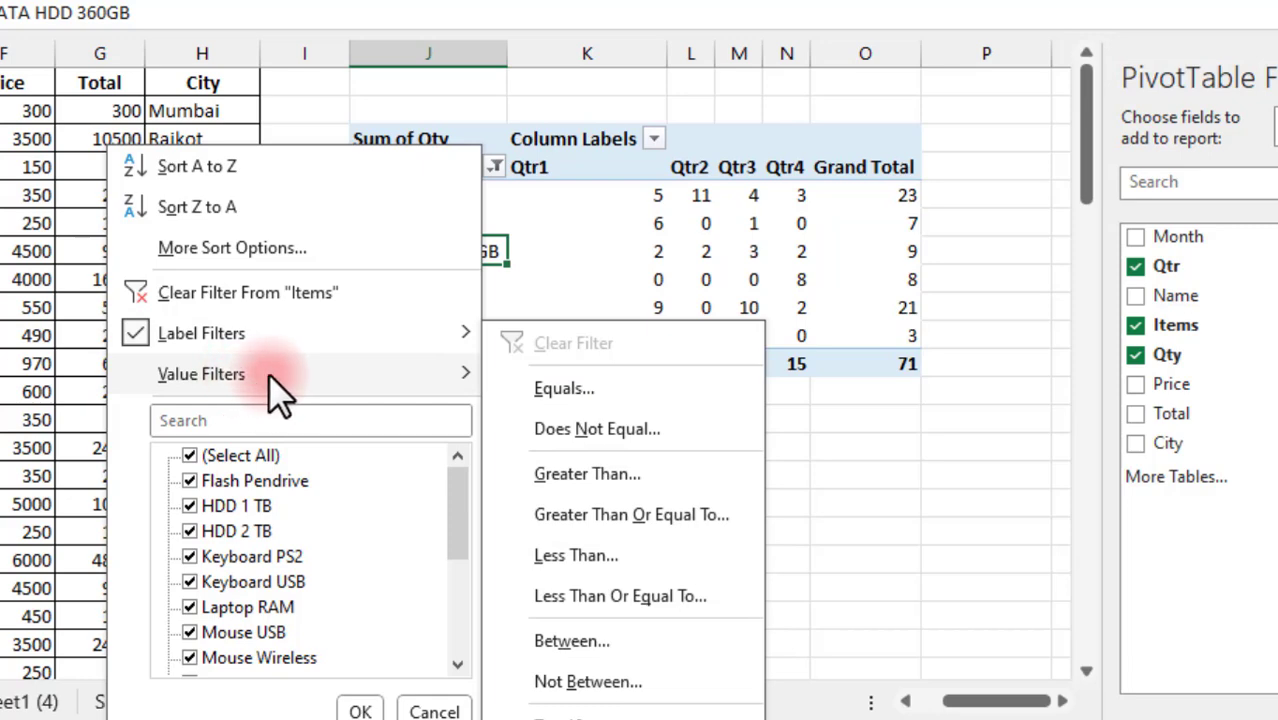
pyautogui.click(561, 557)
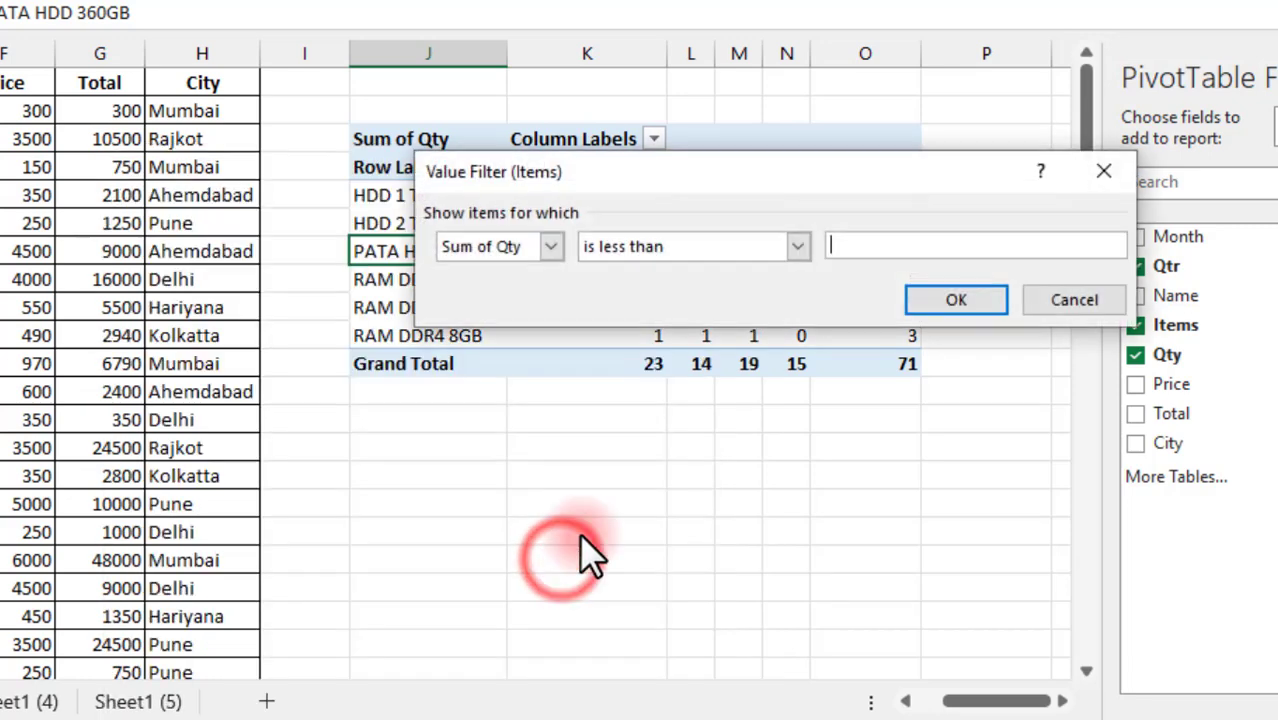
pyautogui.write('10')
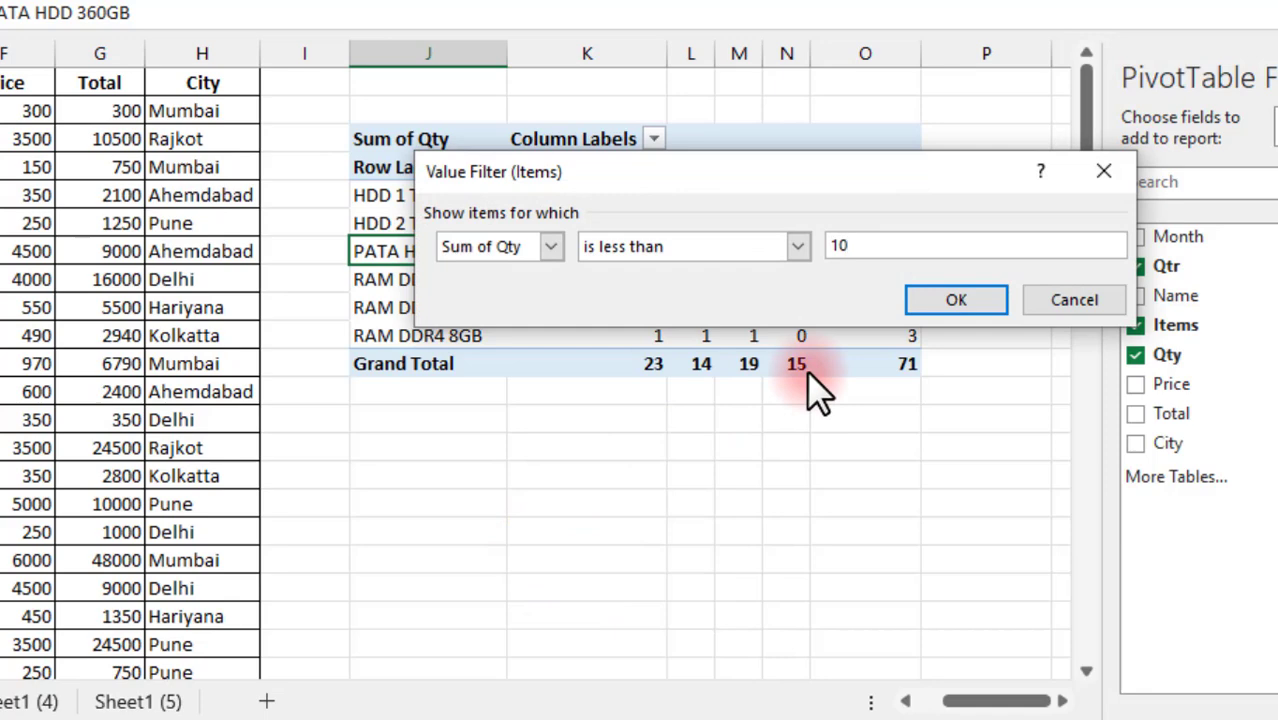
pyautogui.click(938, 305)
pyautogui.moveTo(866, 195); pyautogui.dragTo(885, 385)
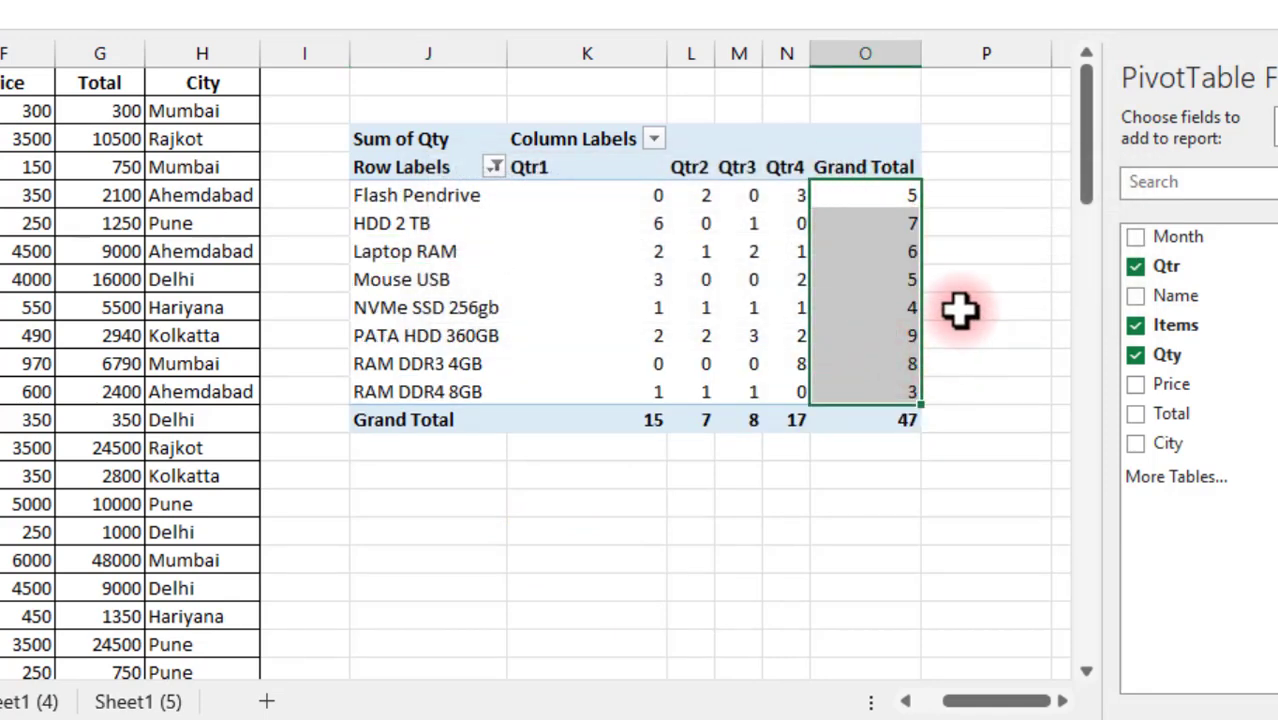
pyautogui.moveTo(425, 195); pyautogui.dragTo(440, 365)
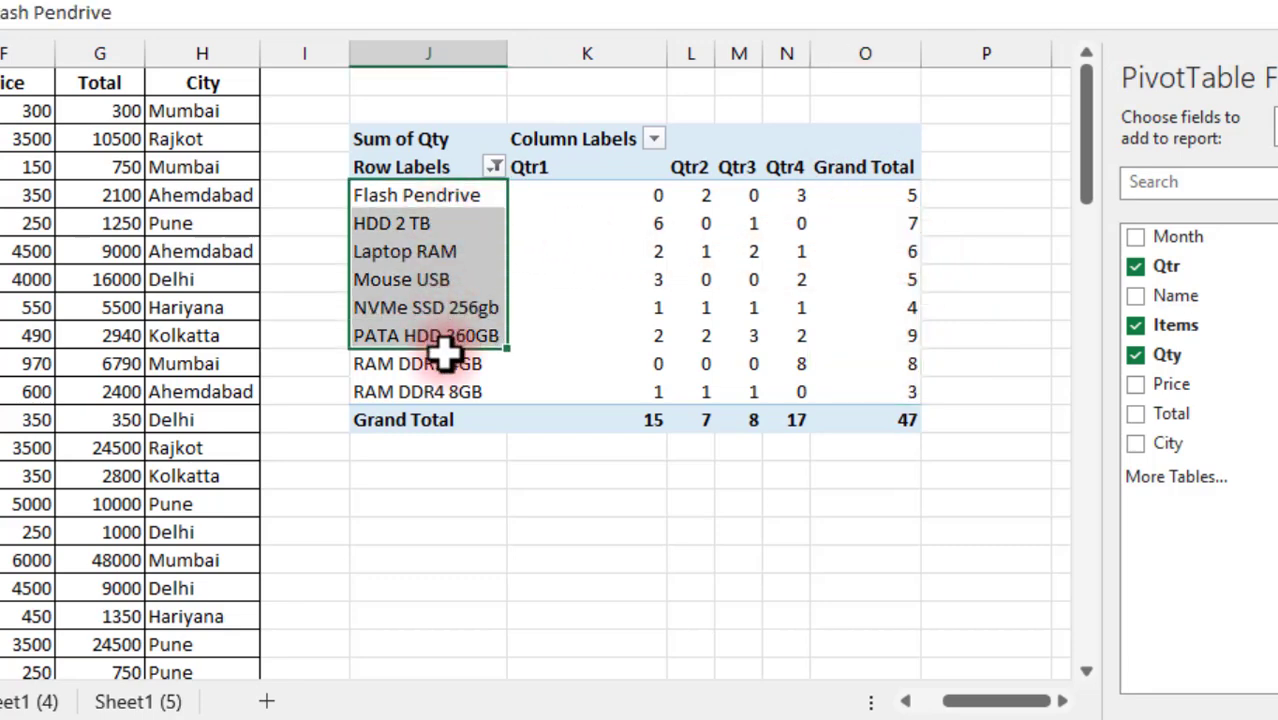
pyautogui.click(437, 287)
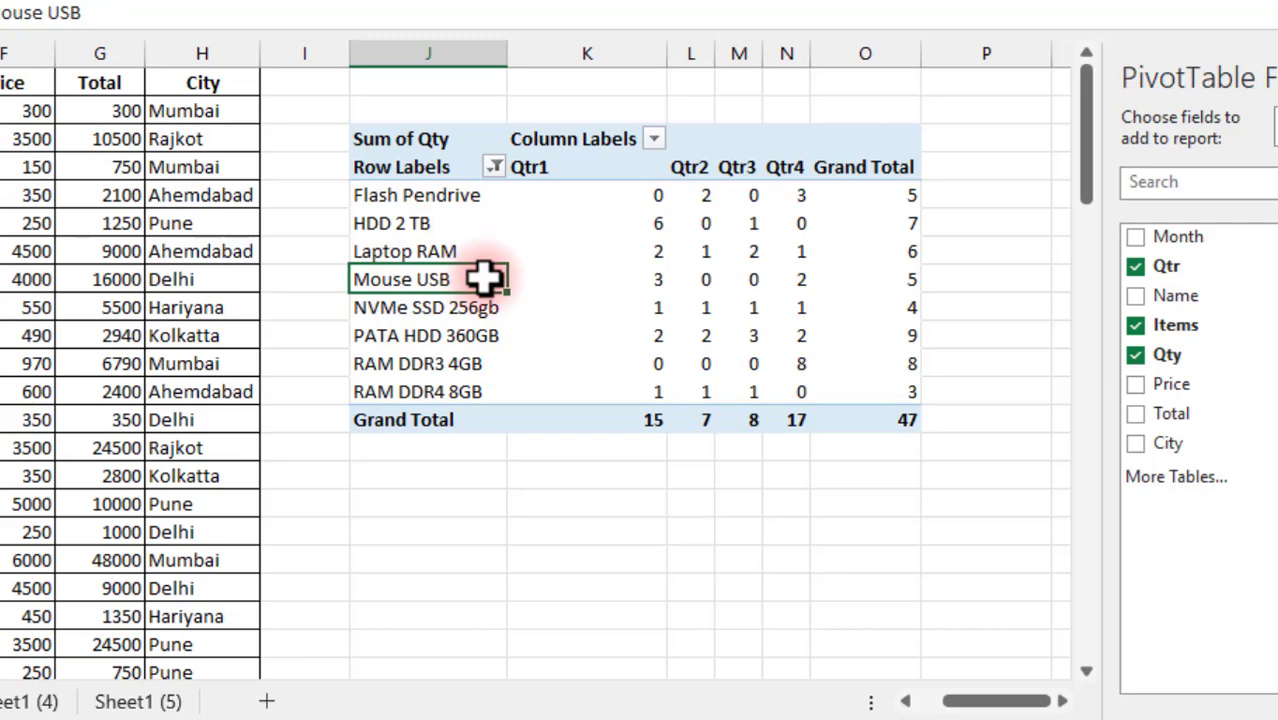
pyautogui.click(494, 166)
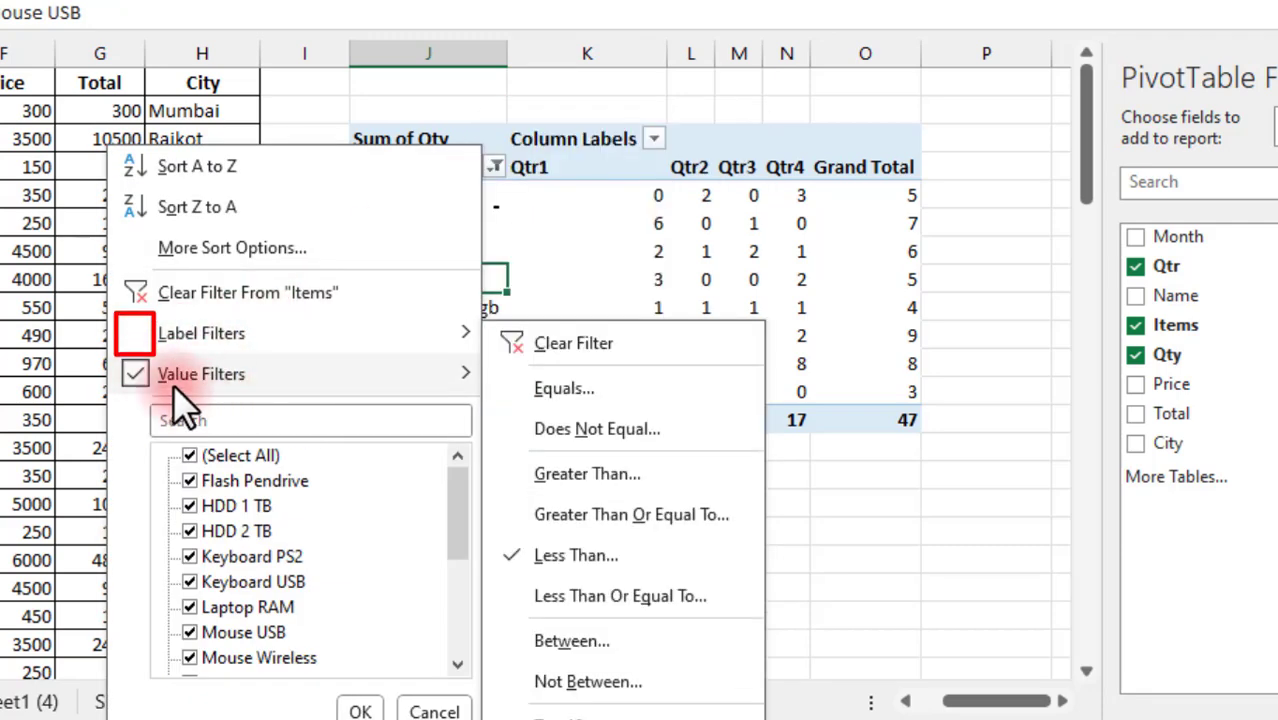
pyautogui.moveTo(200, 333)
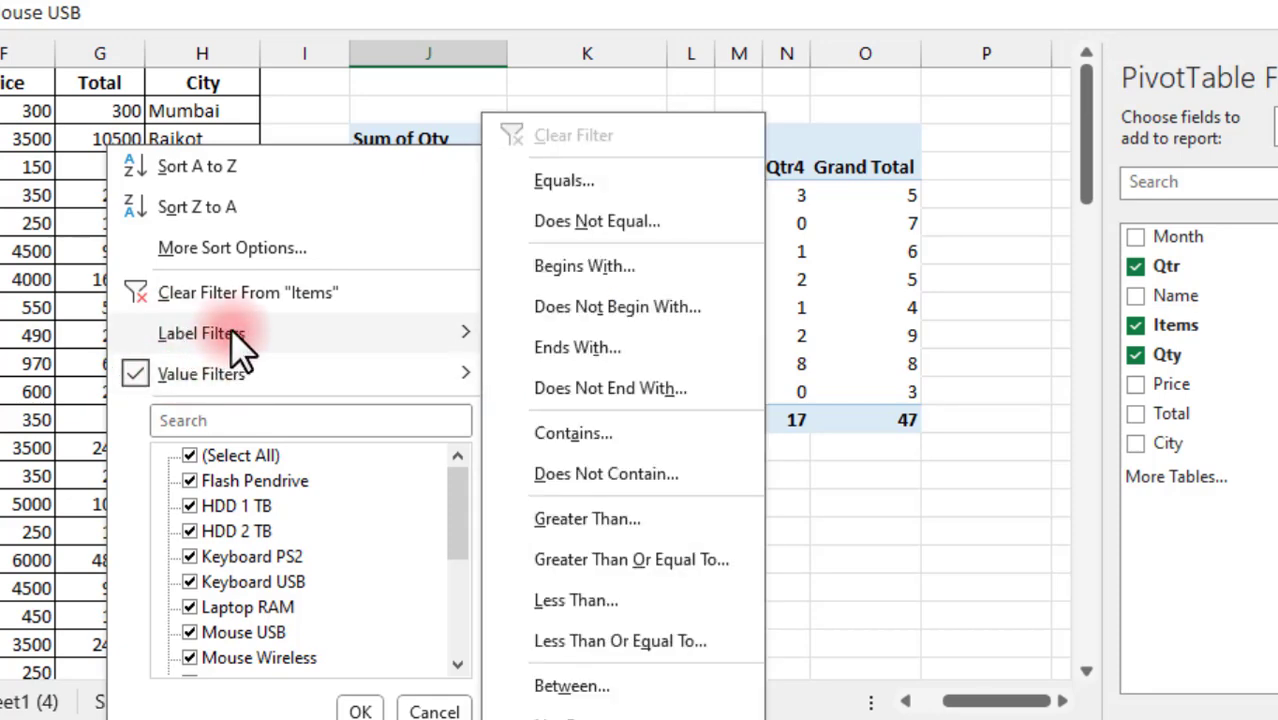
# - Tick Allow multiple filters per field under Totals & Filters in PivotTable Options
pyautogui.click(383, 118)
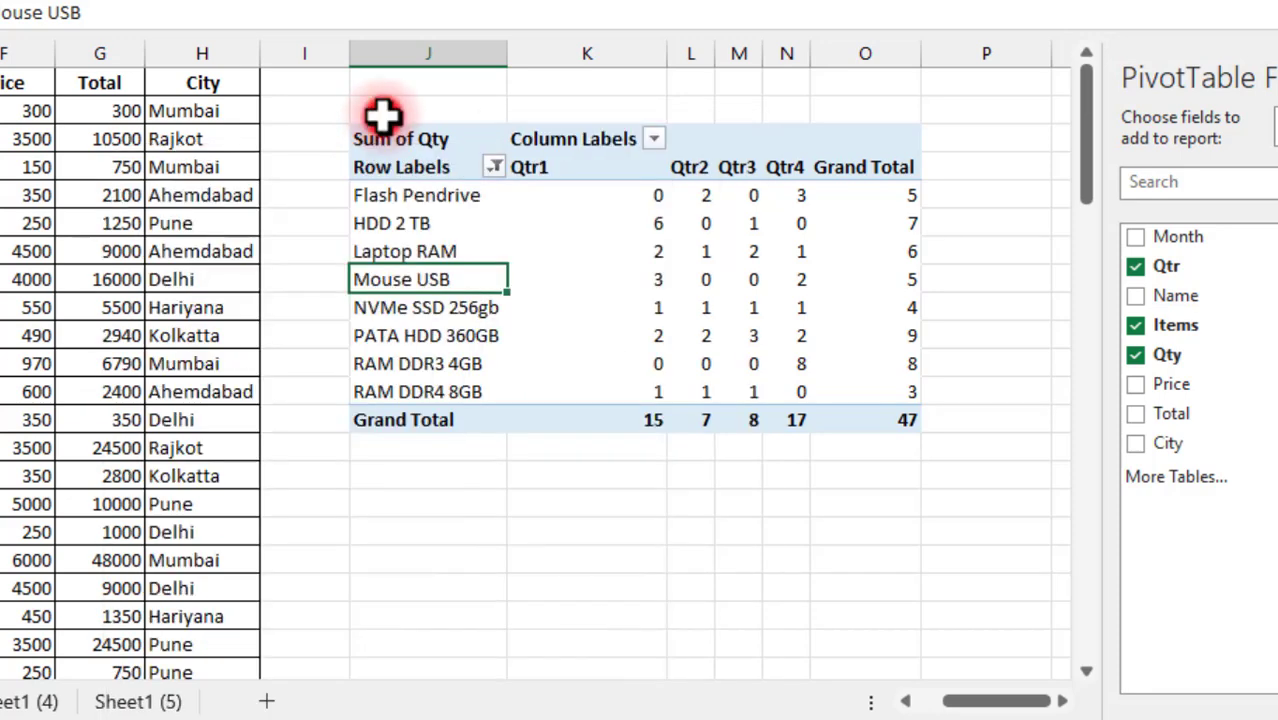
pyautogui.rightClick(416, 156)
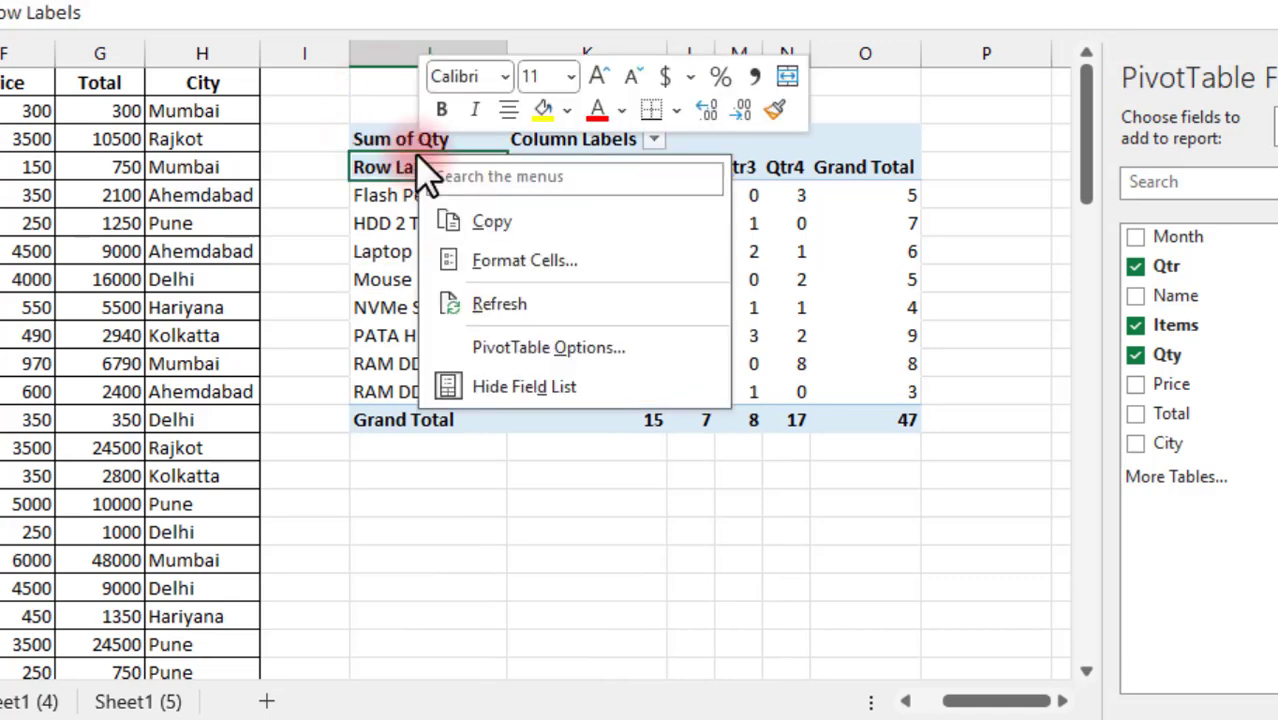
pyautogui.click(528, 347)
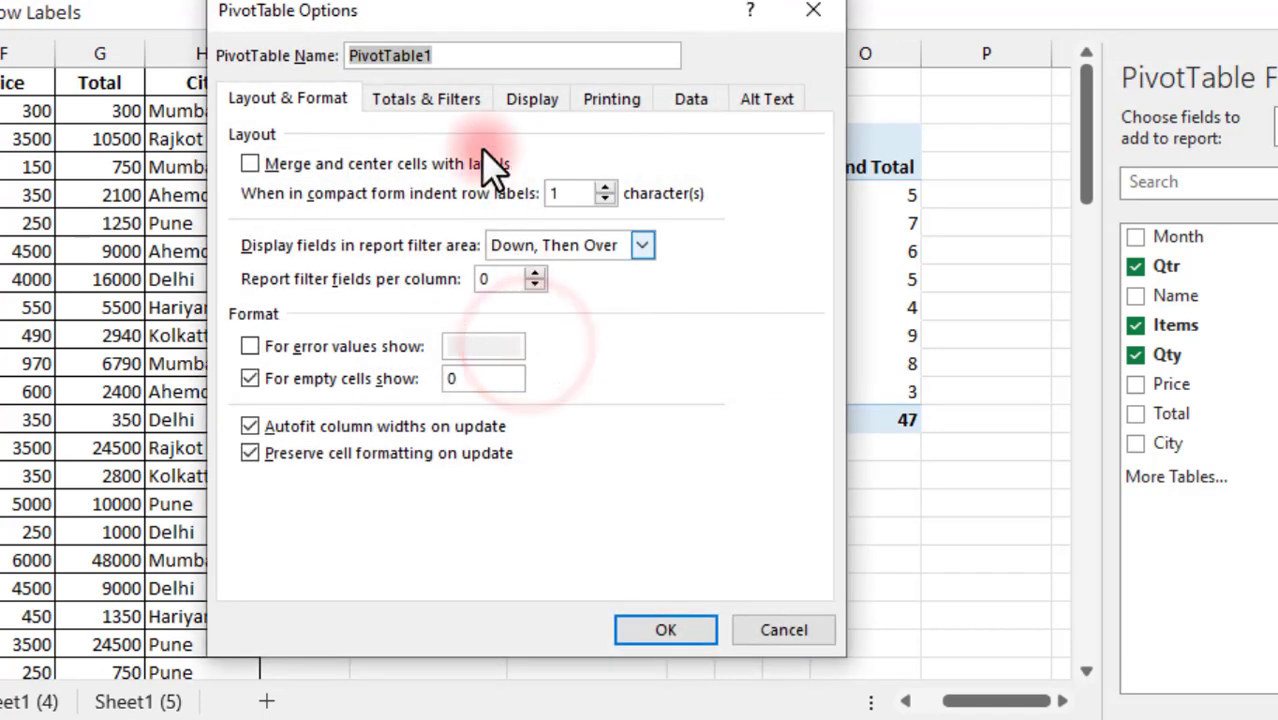
pyautogui.click(446, 101)
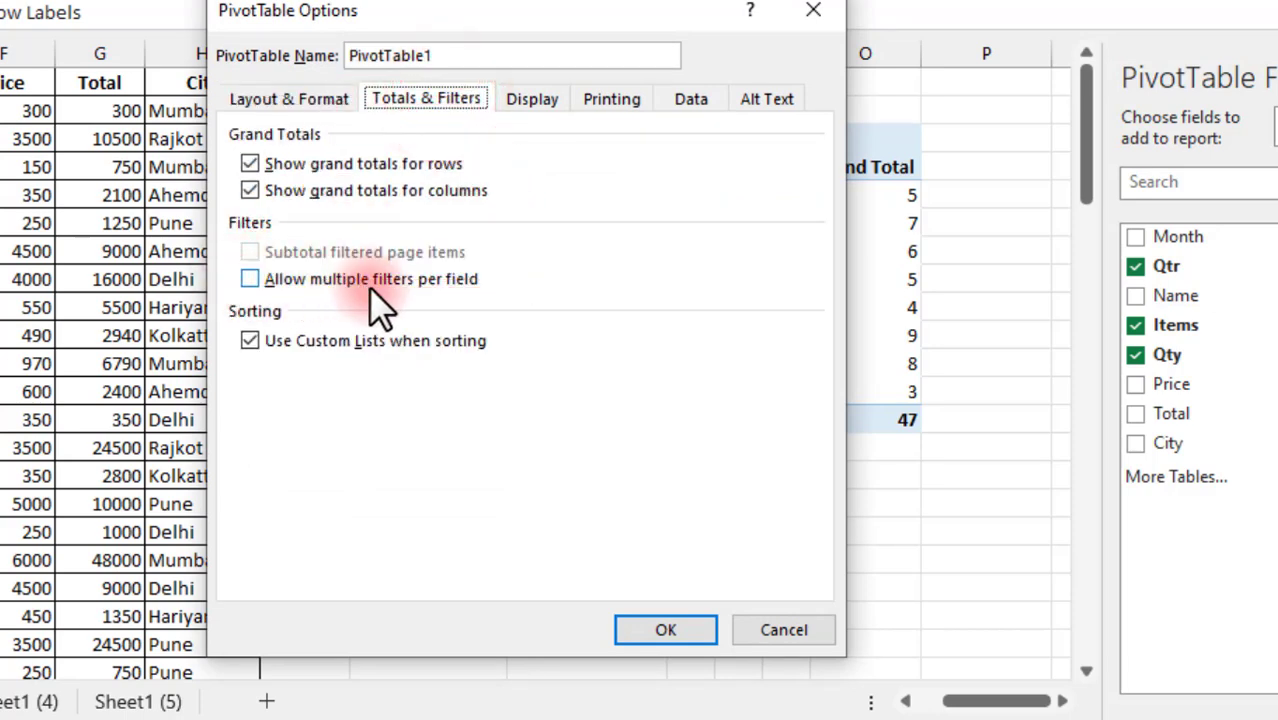
pyautogui.click(325, 280)
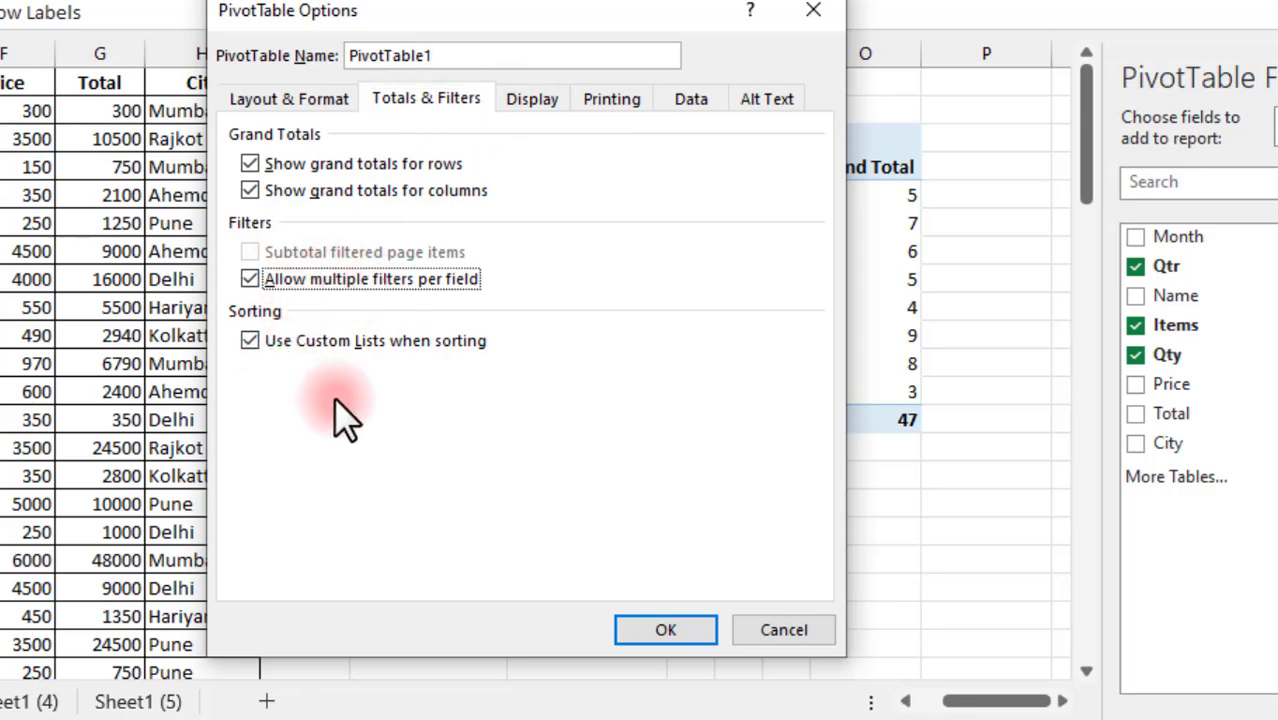
pyautogui.click(666, 629)
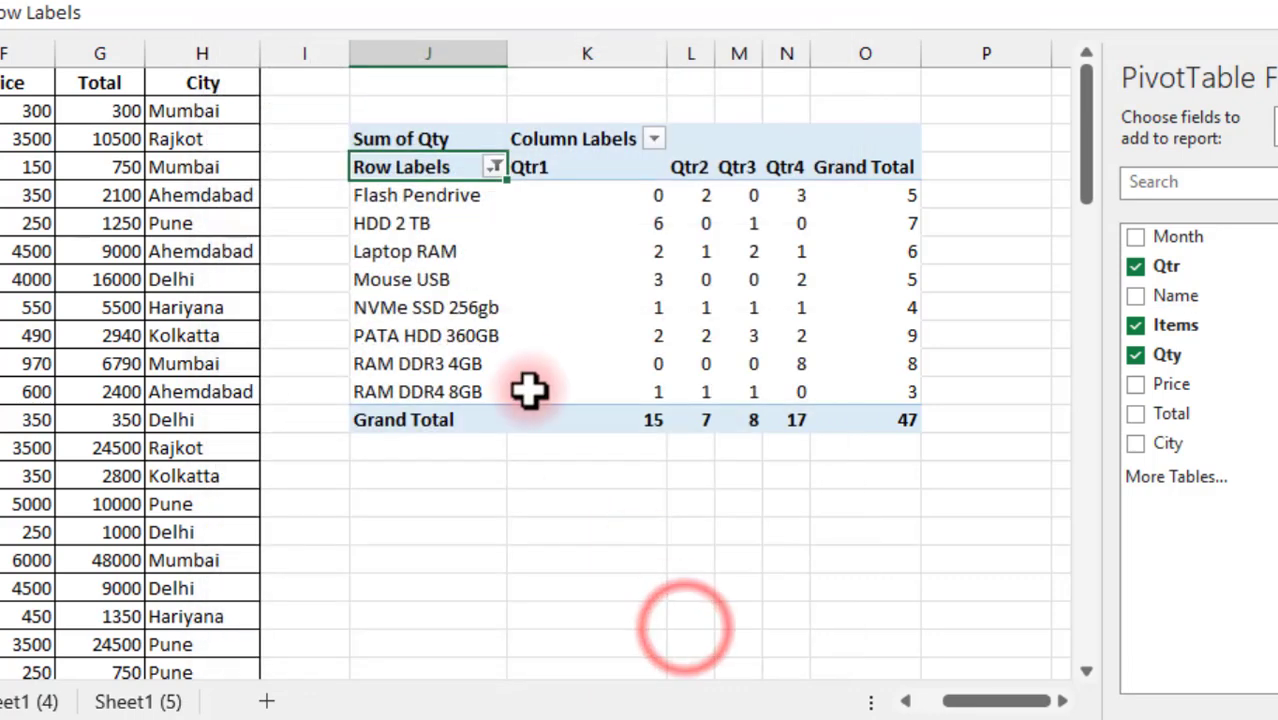
# - Add a Contains 'DD' label filter alongside the value filter, leaving four items totalling 27
pyautogui.click(495, 166)
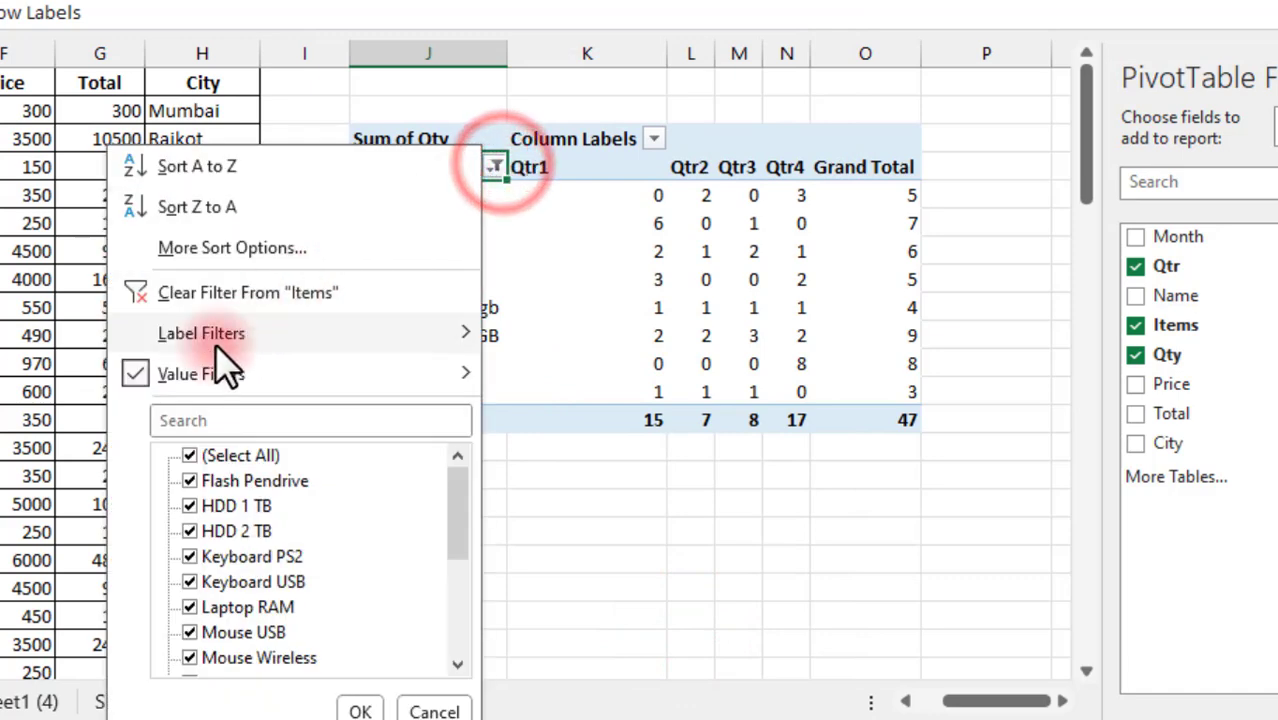
pyautogui.click(204, 372)
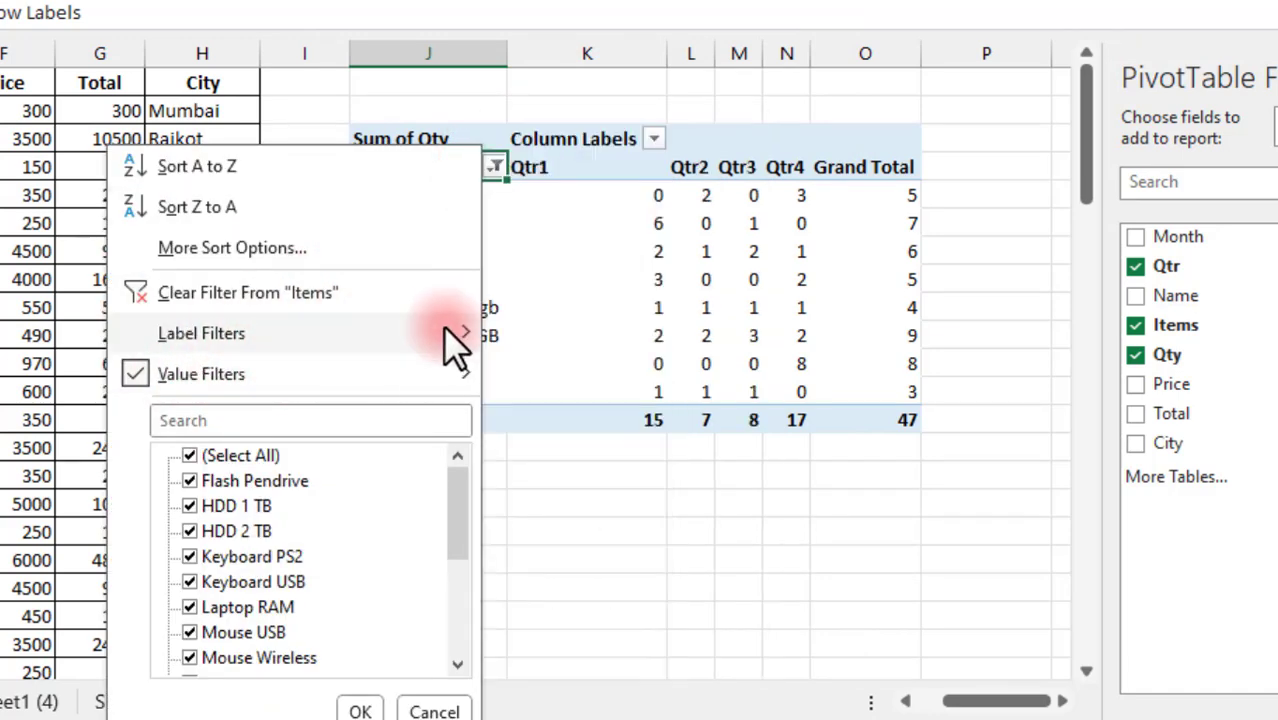
pyautogui.moveTo(300, 333)
pyautogui.click(564, 431)
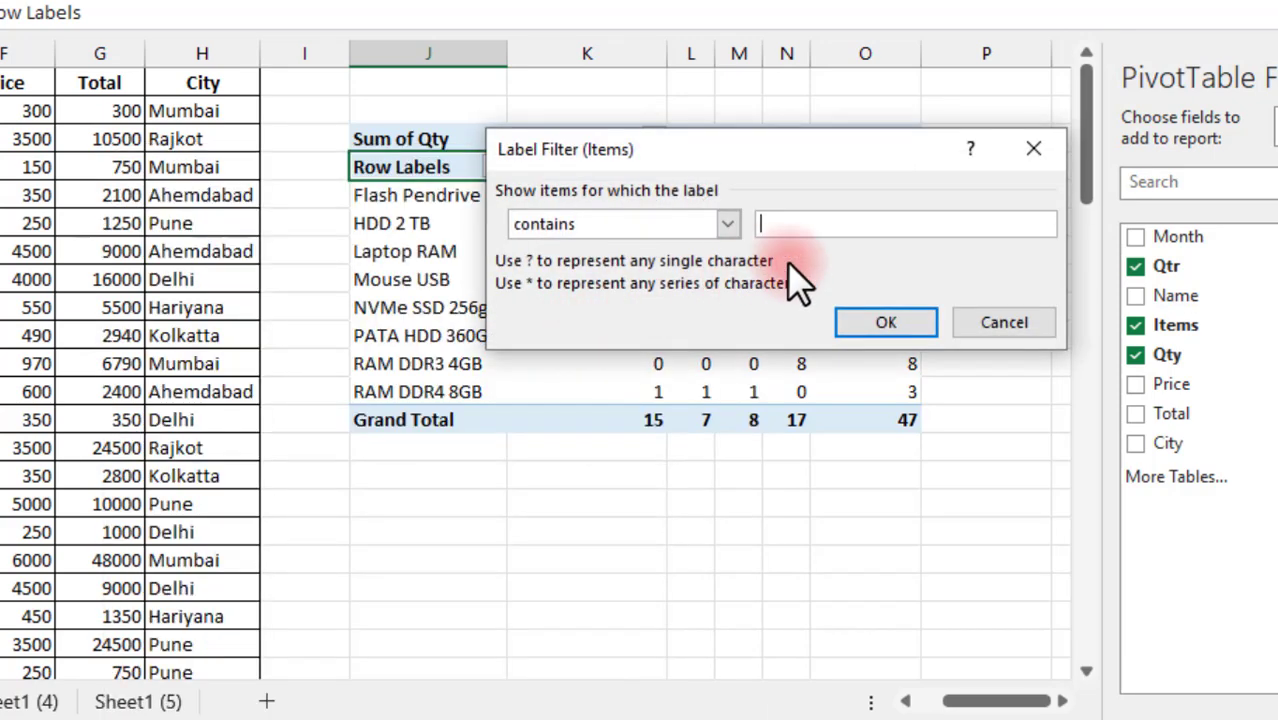
pyautogui.write('DD')
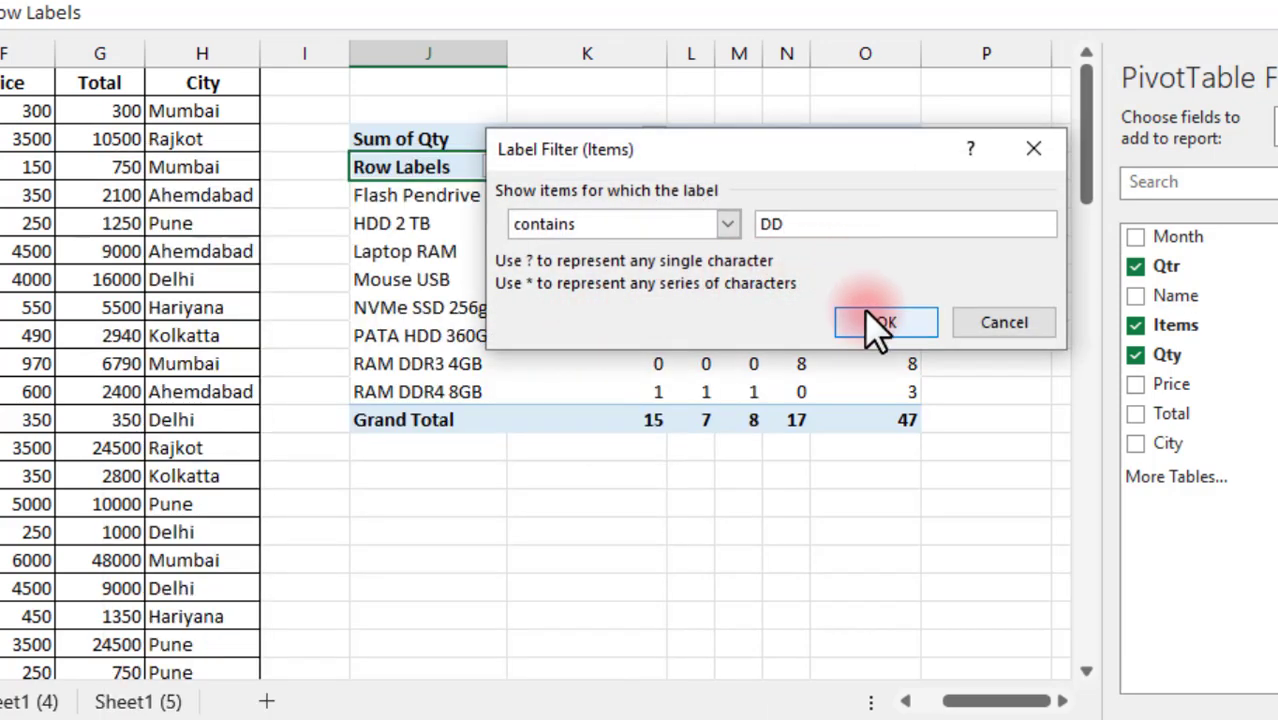
pyautogui.click(876, 324)
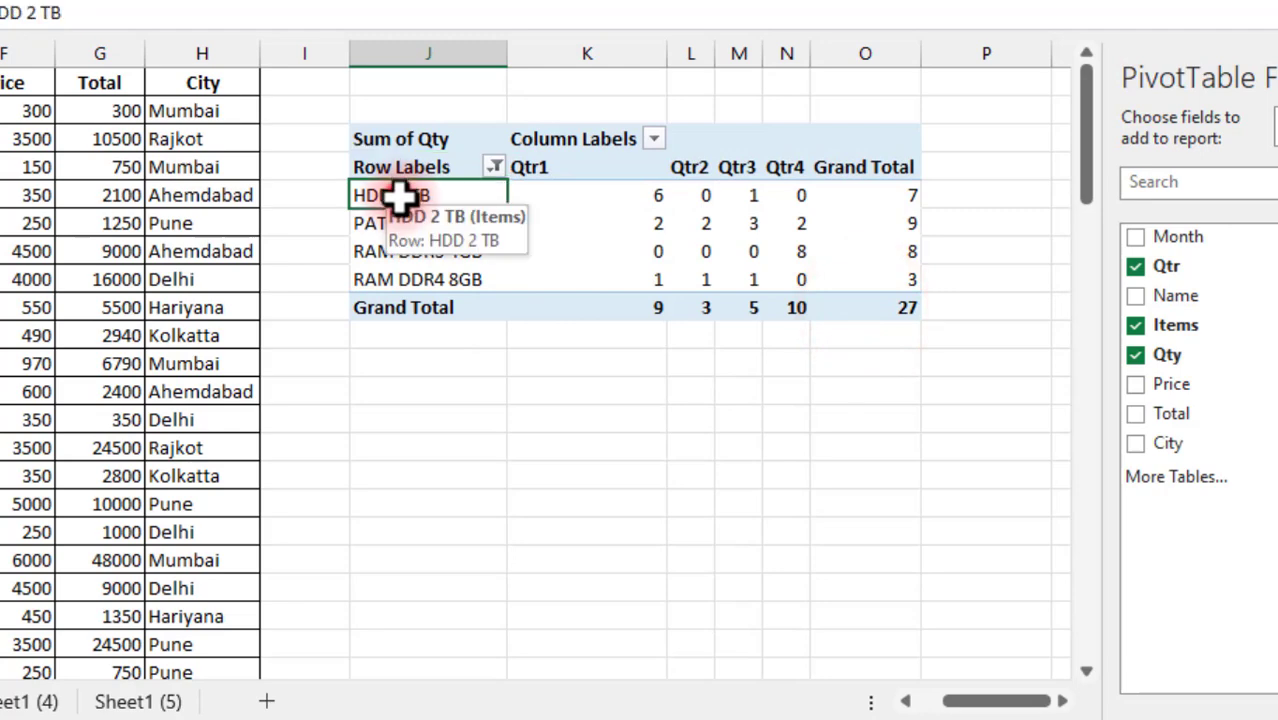
pyautogui.moveTo(399, 197); pyautogui.dragTo(428, 280)
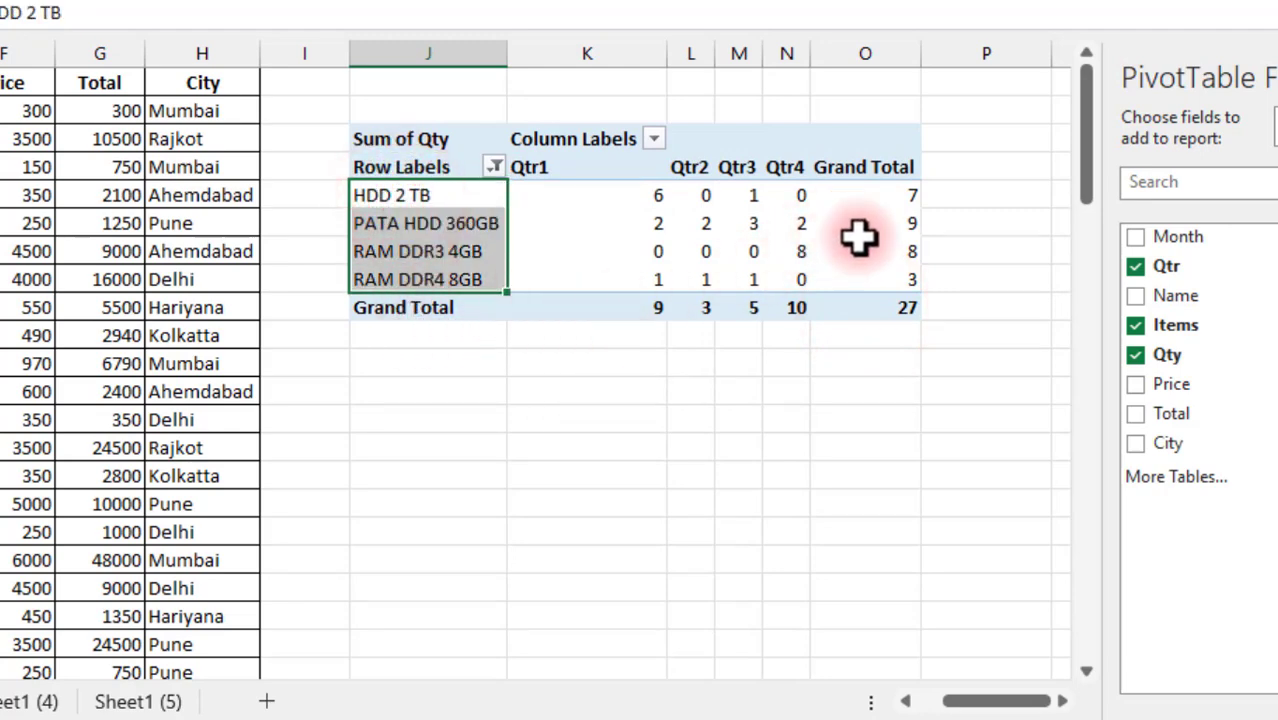
pyautogui.moveTo(880, 190); pyautogui.dragTo(880, 275)
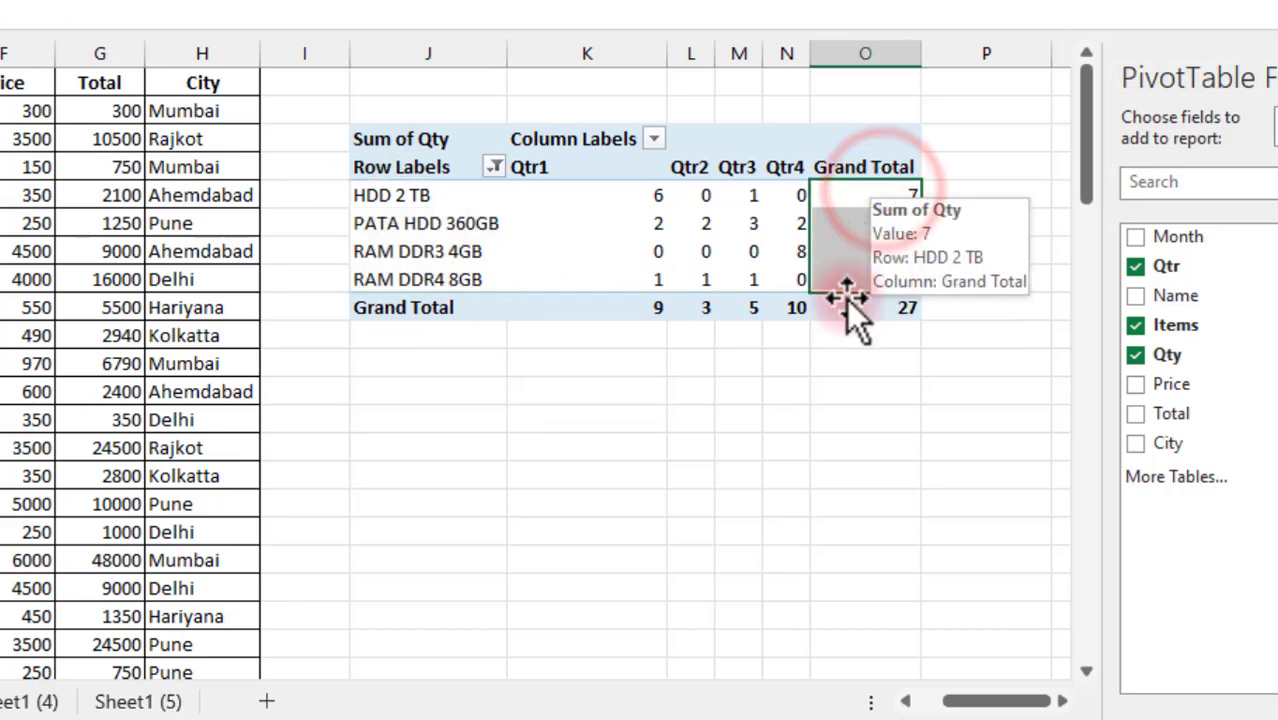
pyautogui.click(493, 168)
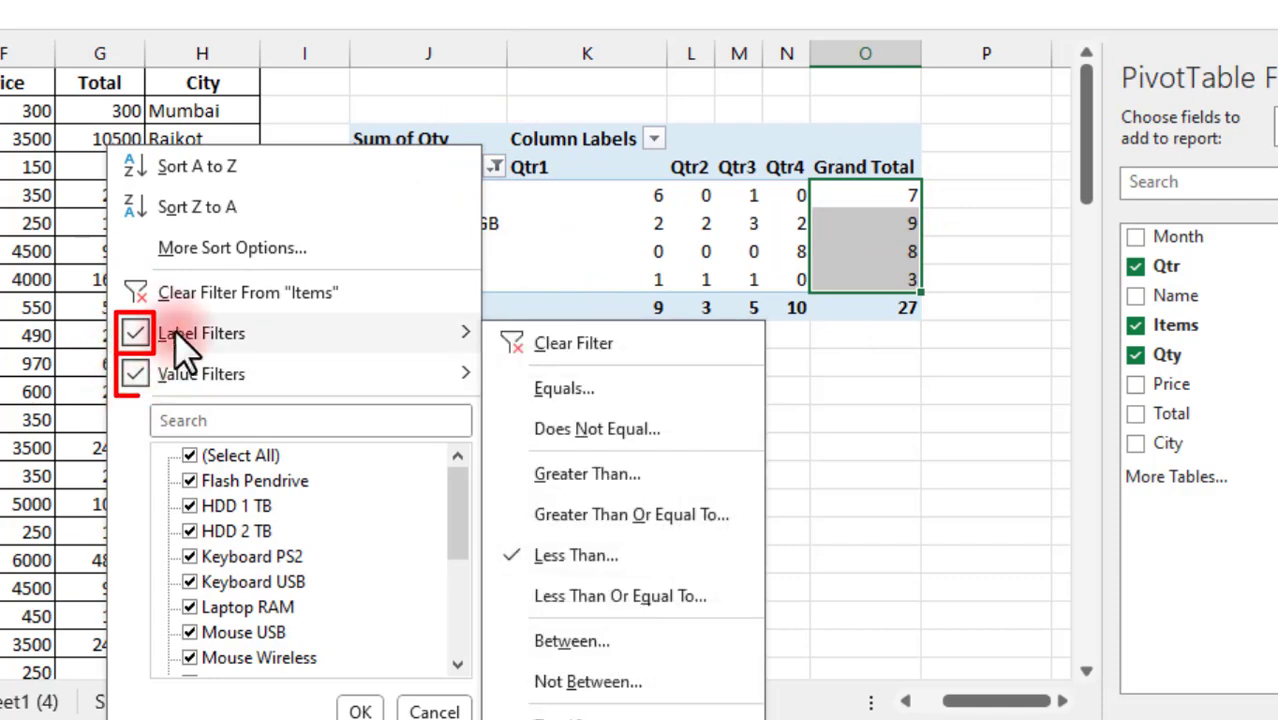
pyautogui.moveTo(201, 374)
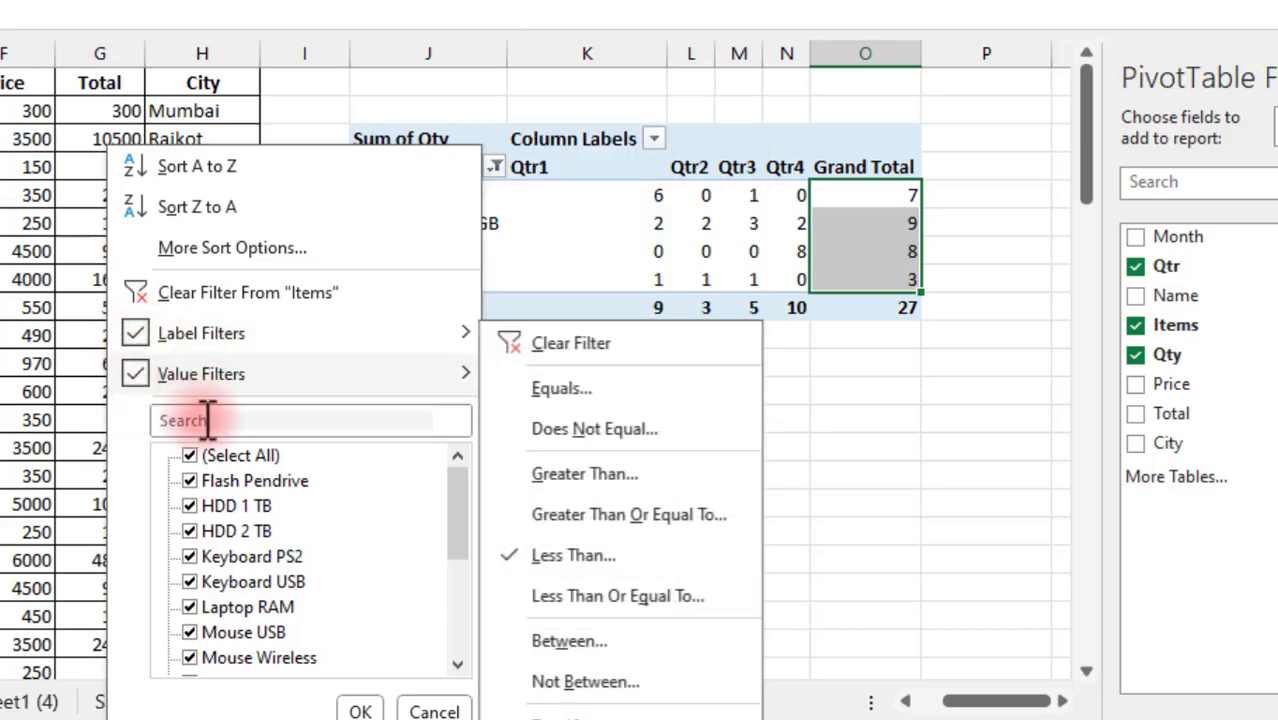
# - Clear all filters from the Items row labels, then select the Qtr1 to Qtr4 values
pyautogui.click(586, 228)
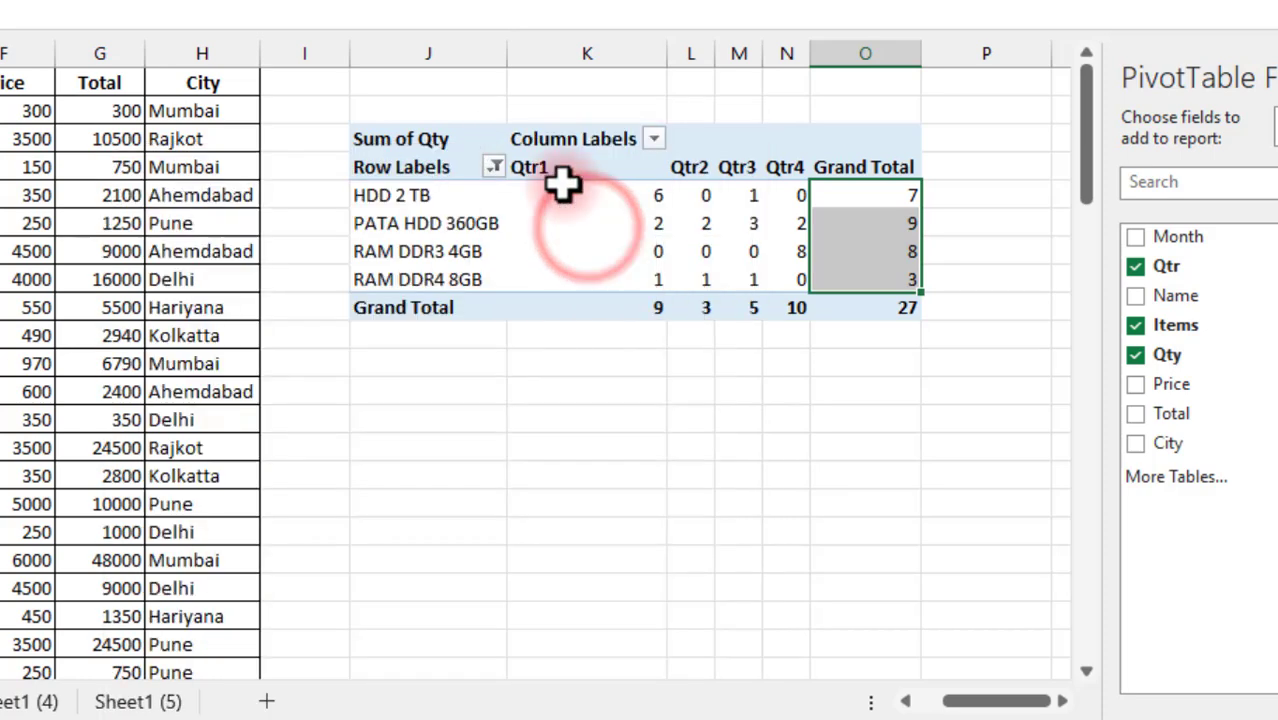
pyautogui.click(494, 166)
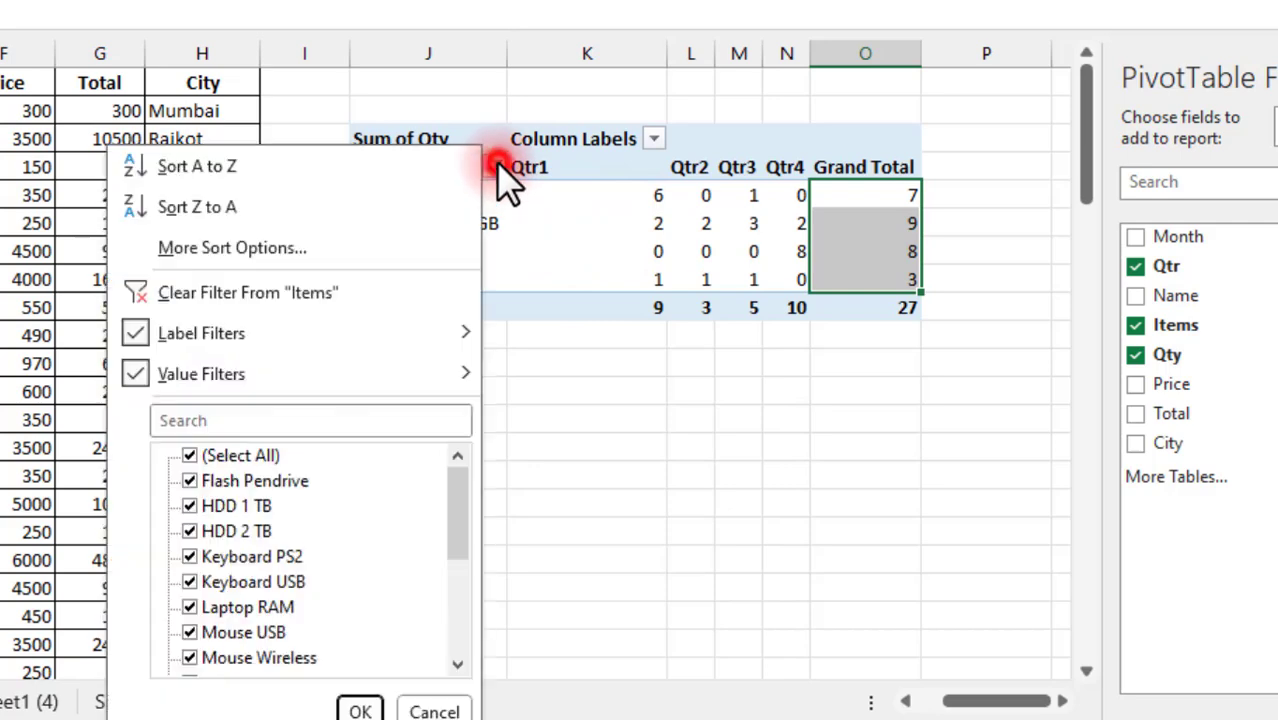
pyautogui.click(257, 288)
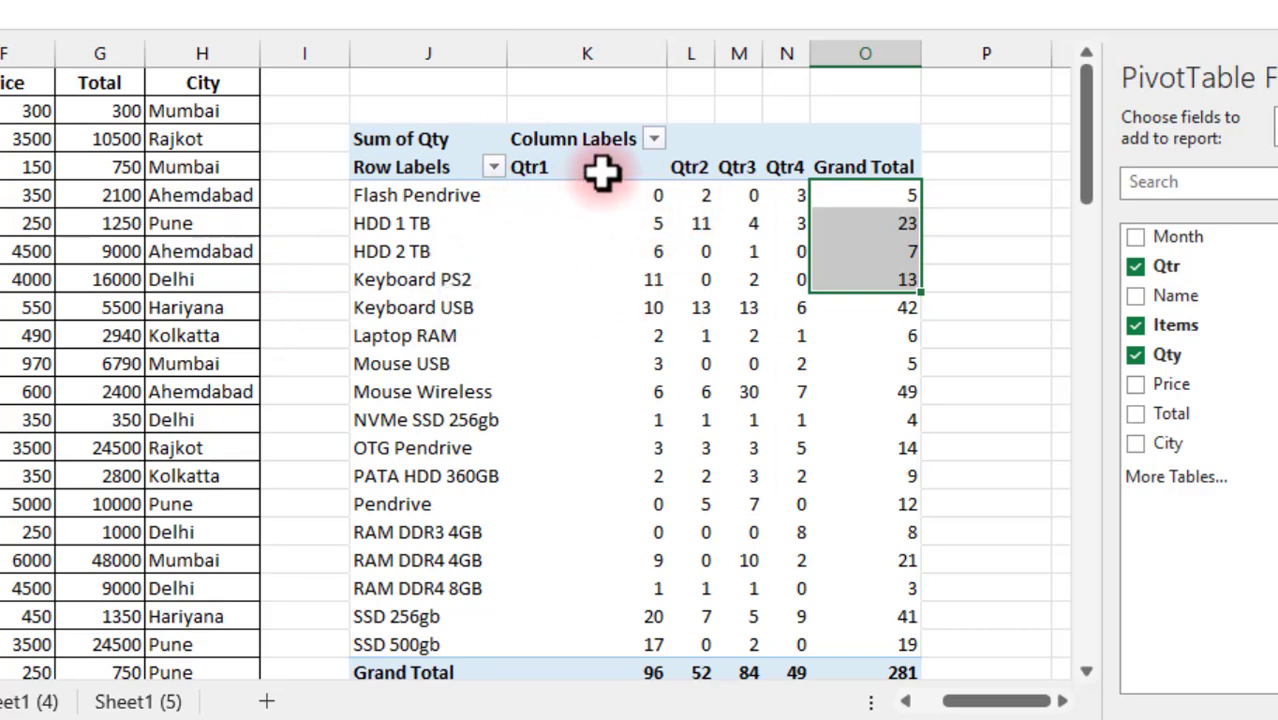
pyautogui.moveTo(600, 166); pyautogui.dragTo(608, 420)
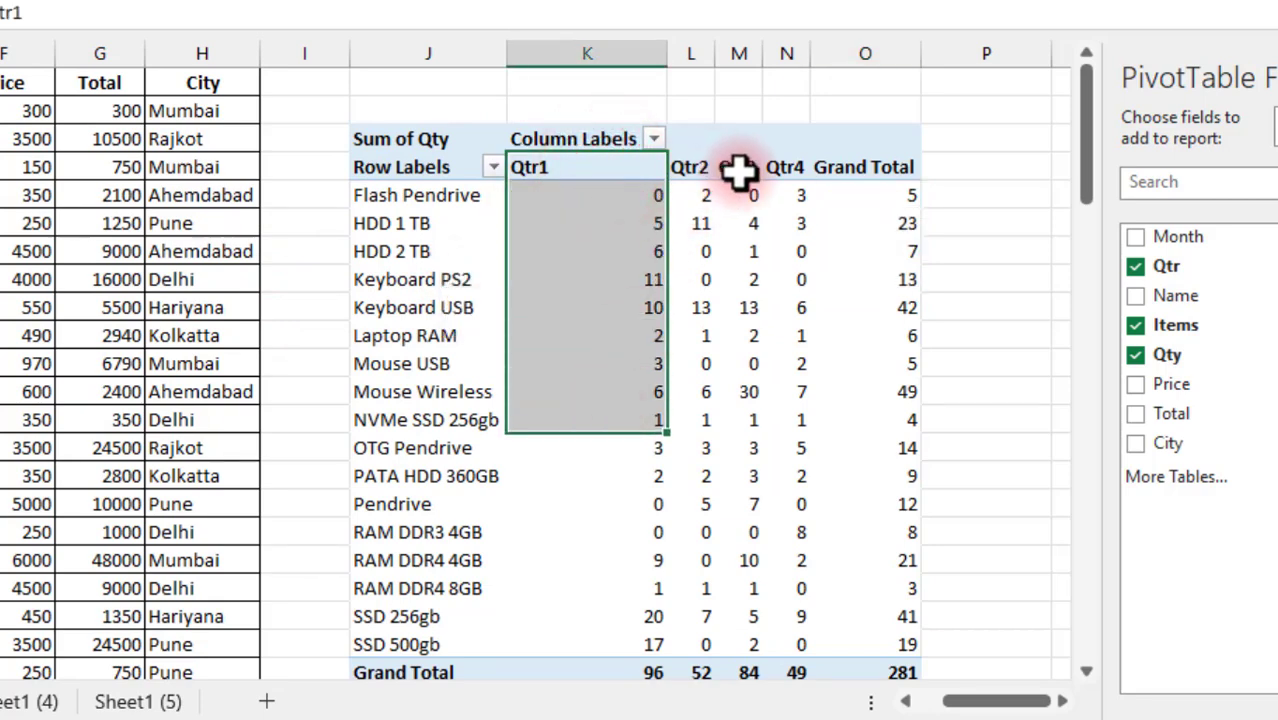
pyautogui.moveTo(787, 167); pyautogui.dragTo(630, 532)
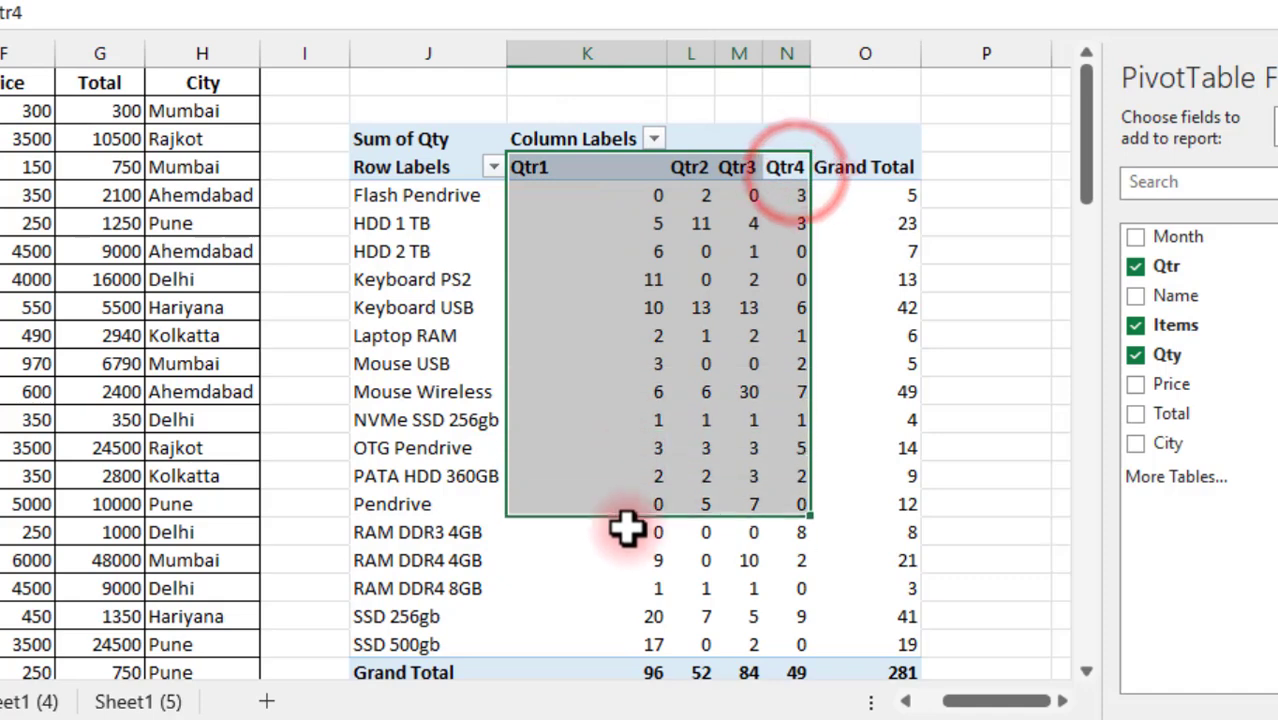
pyautogui.click(609, 343)
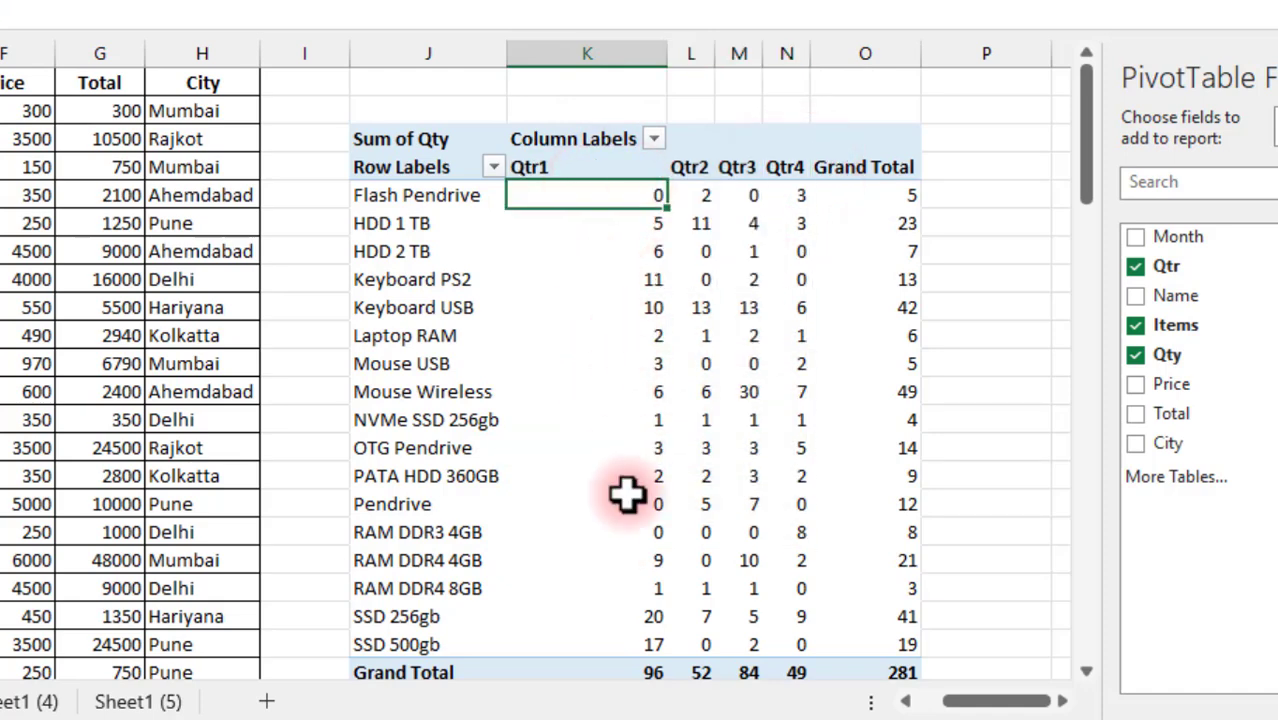
pyautogui.click(624, 532)
pyautogui.click(493, 167)
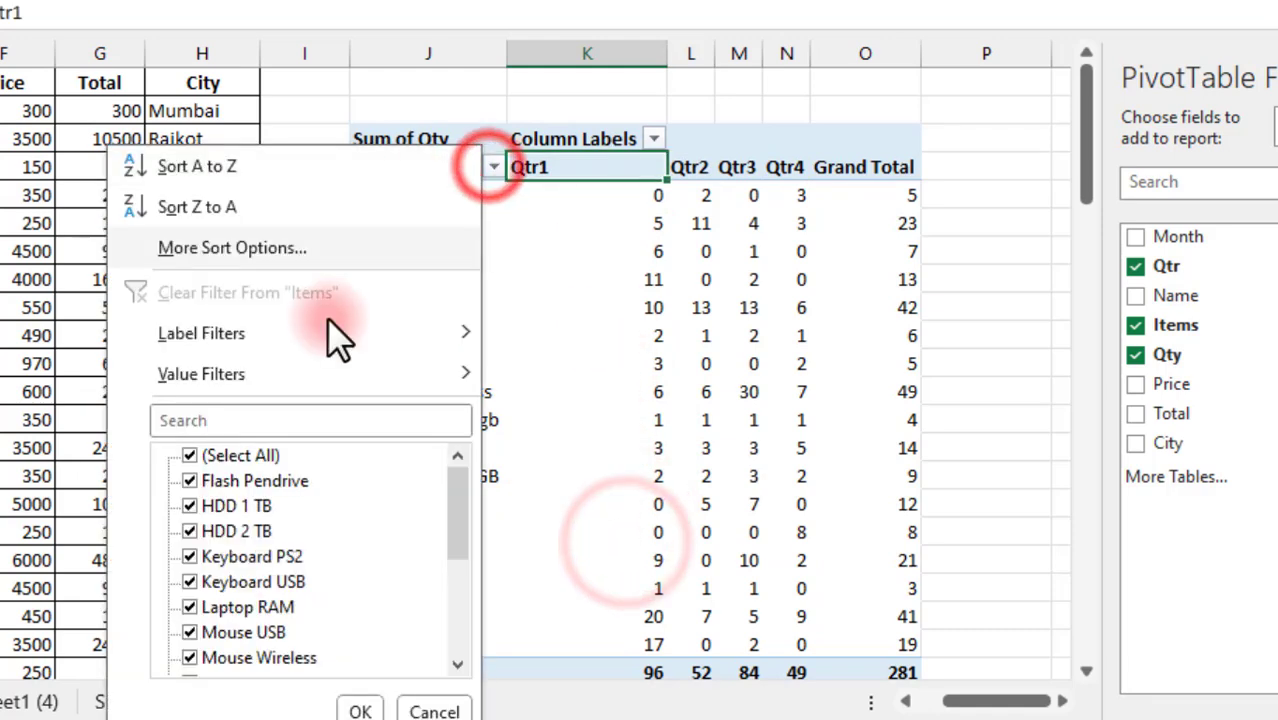
pyautogui.click(640, 150)
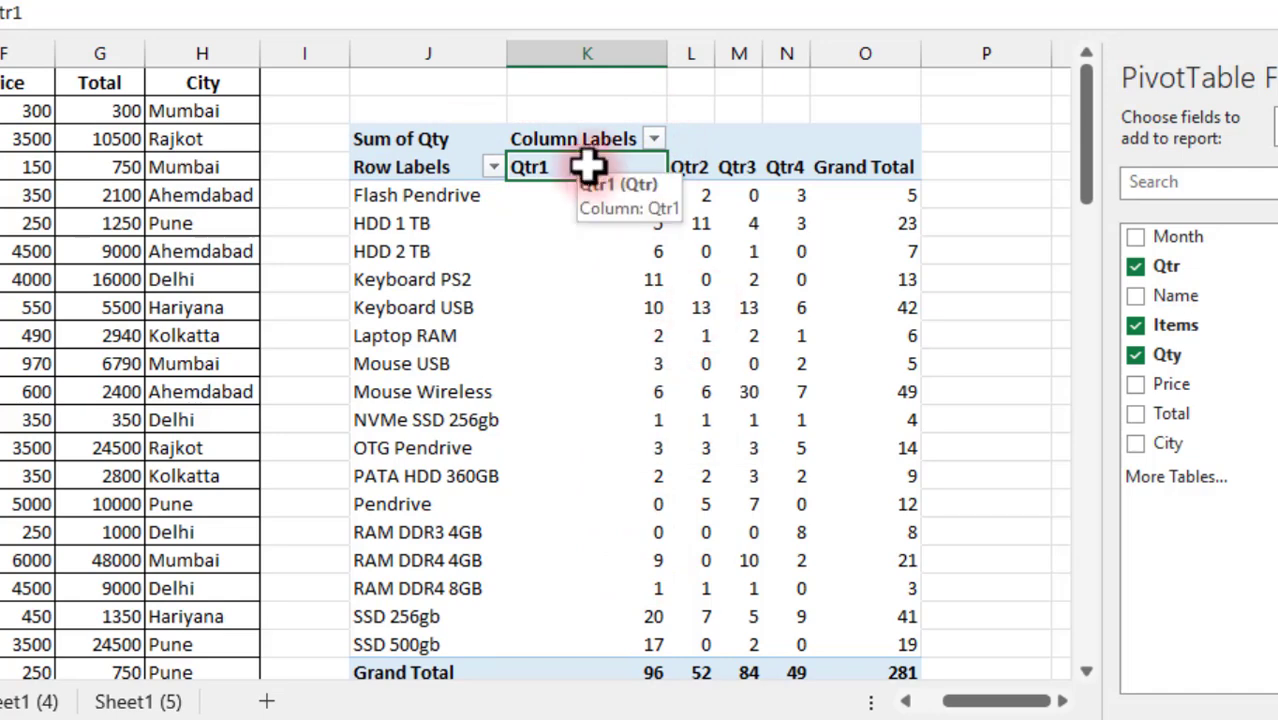
pyautogui.click(694, 167)
pyautogui.click(748, 192)
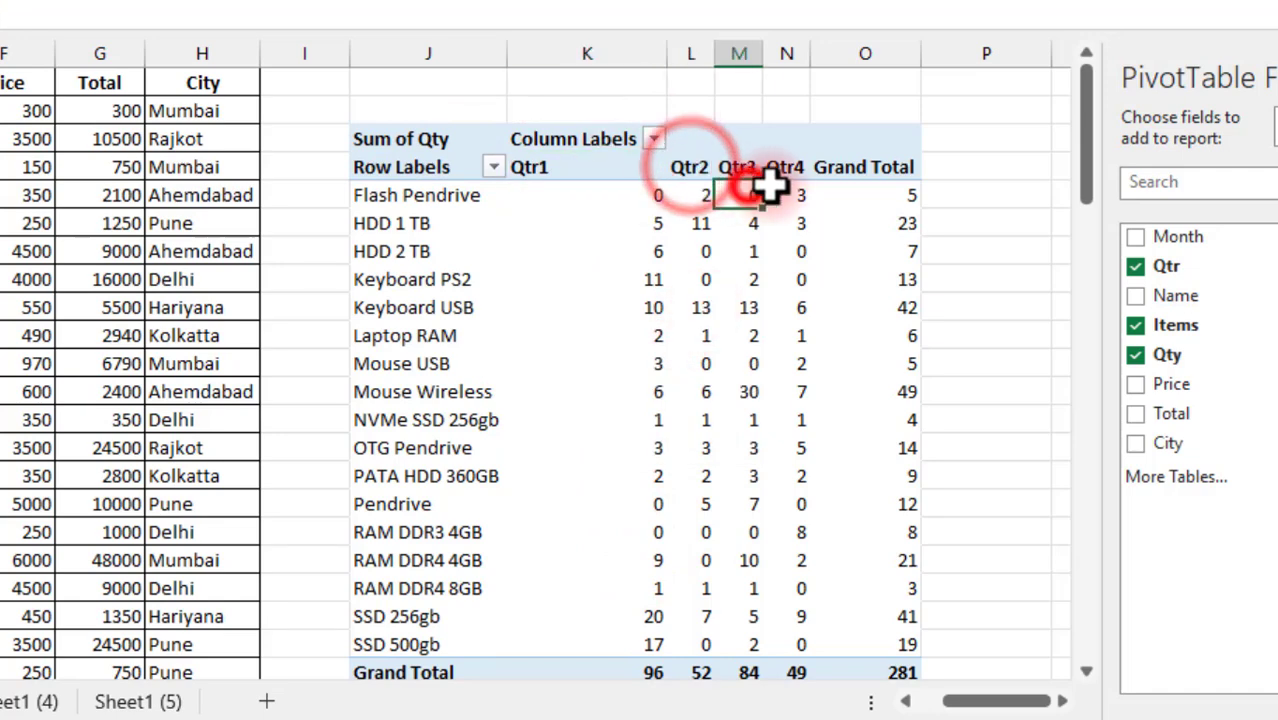
pyautogui.click(786, 167)
pyautogui.click(588, 168)
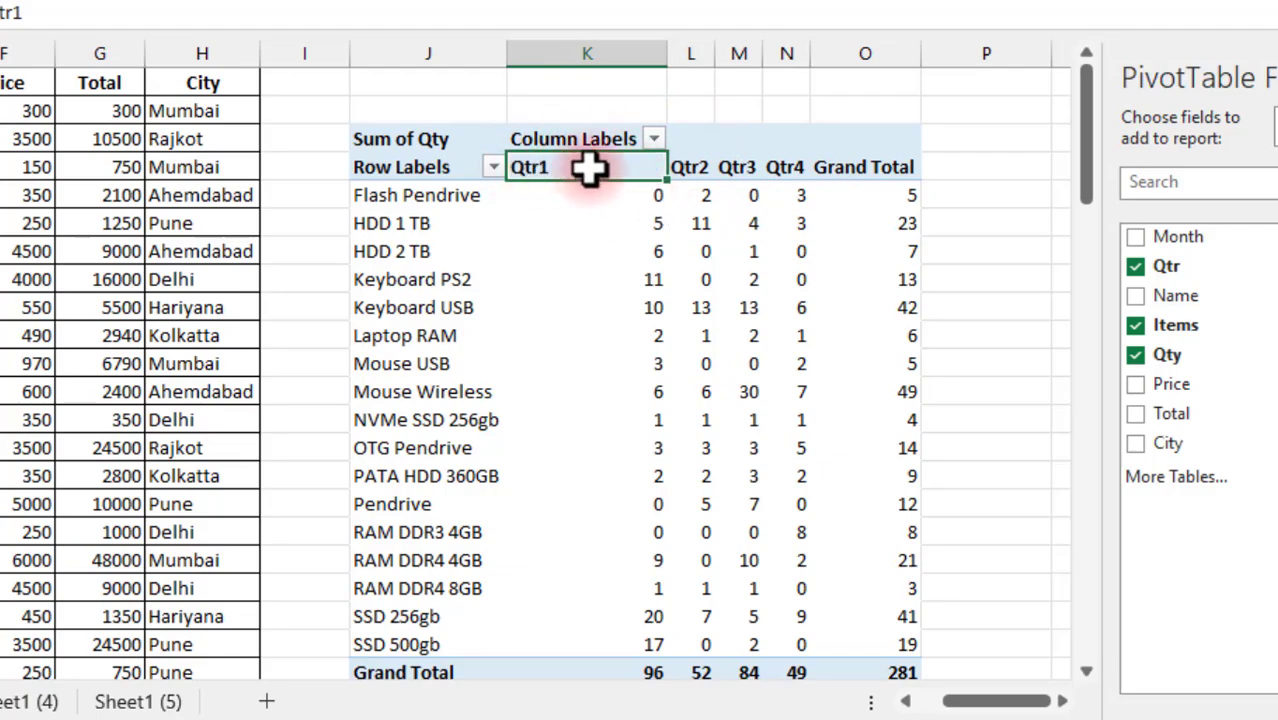
pyautogui.moveTo(594, 182); pyautogui.dragTo(967, 171)
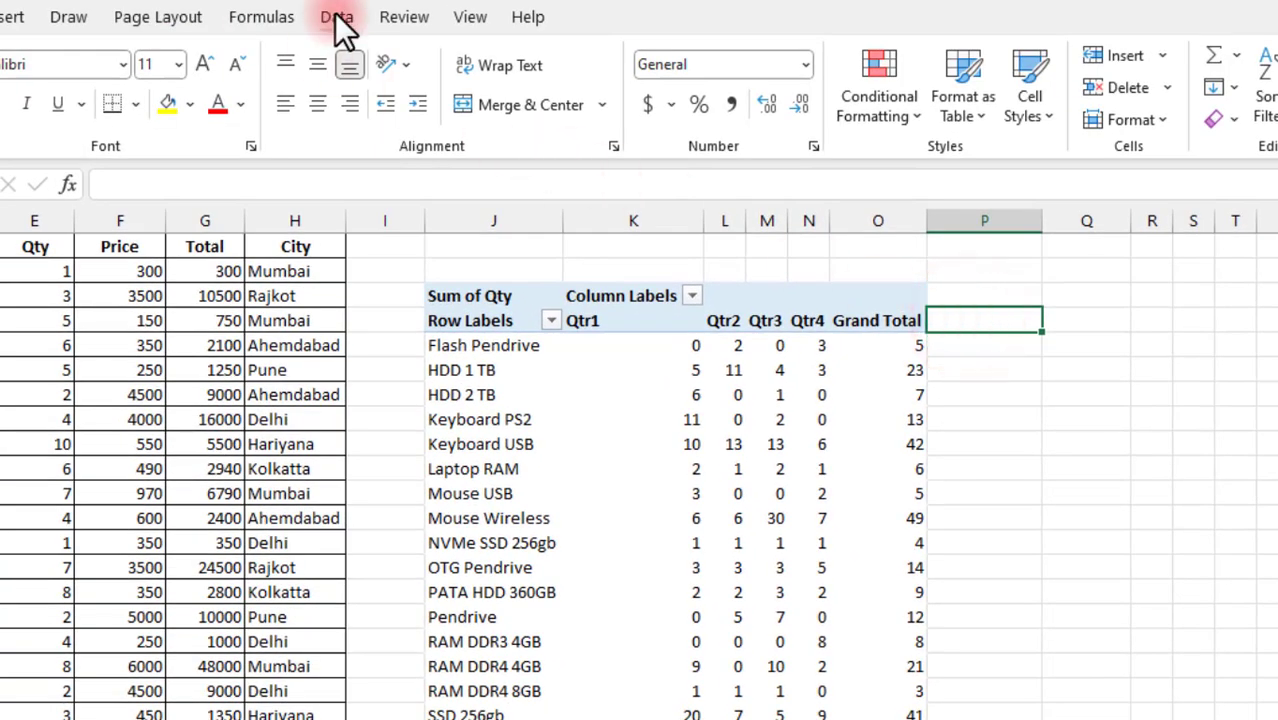
# - Turn on Data > Filter arrows for the pivot headers and AutoFit the quarter and Grand Total columns
pyautogui.click(335, 15)
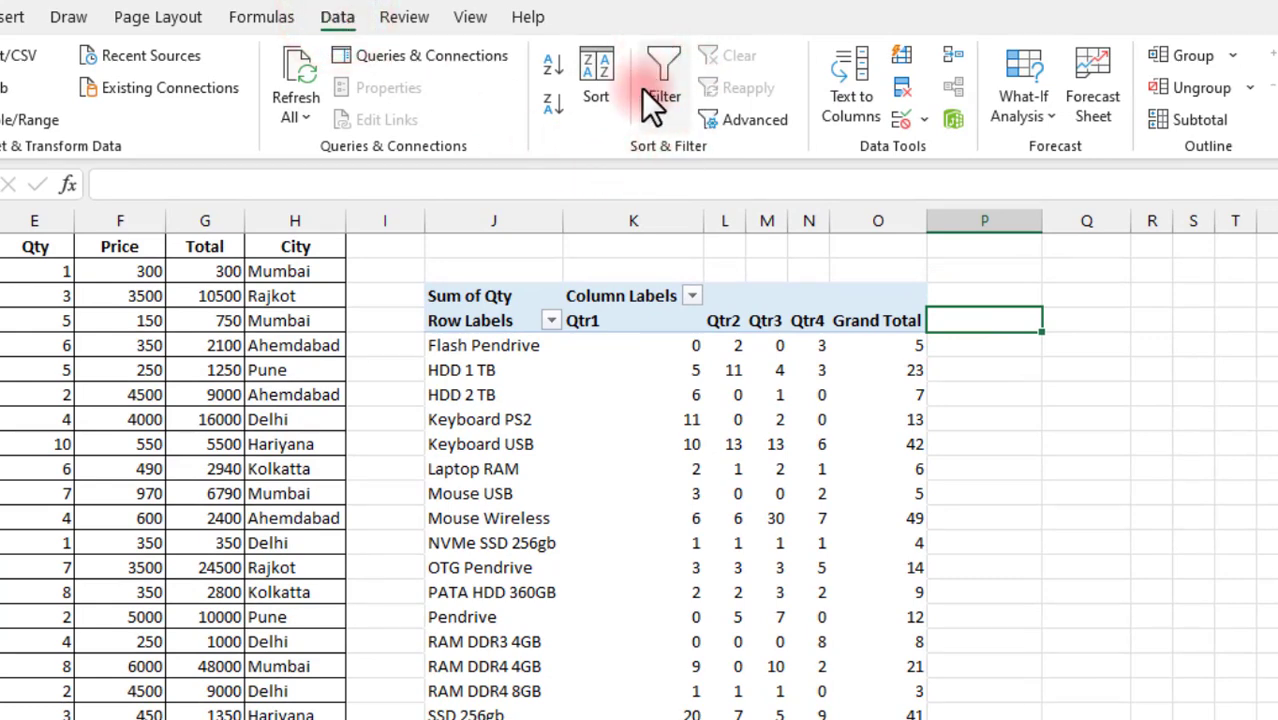
pyautogui.click(665, 60)
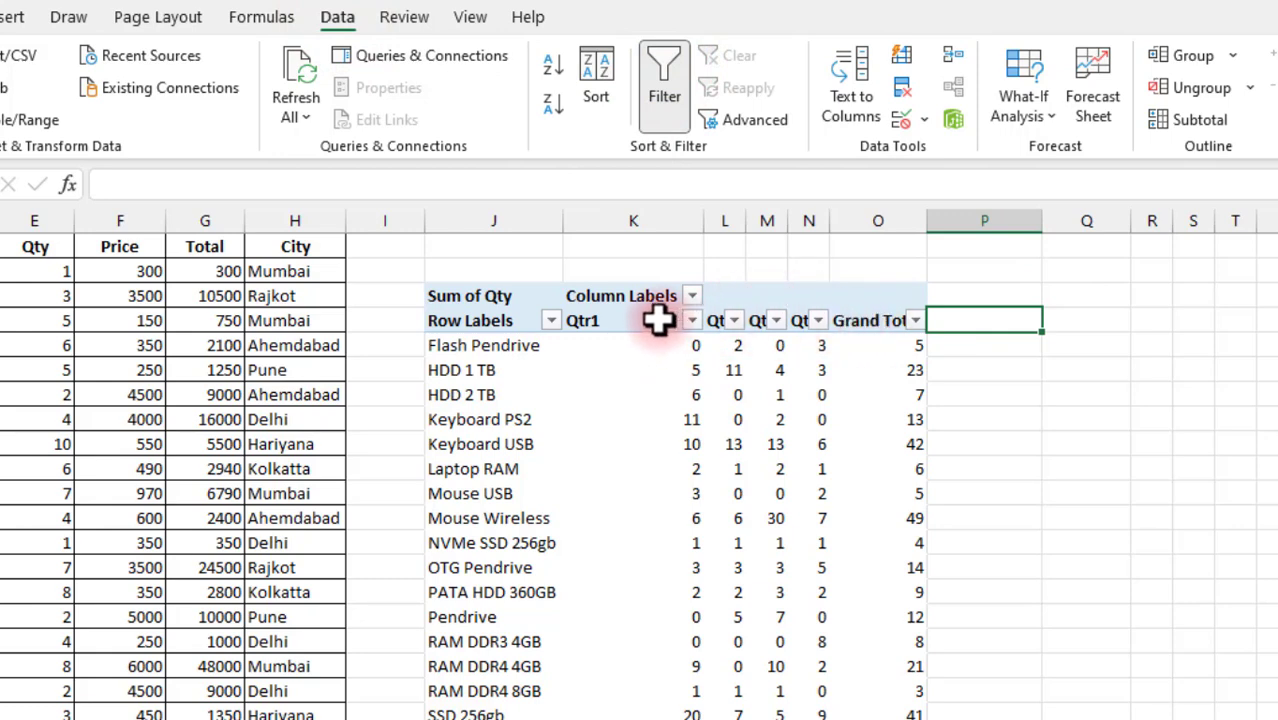
pyautogui.moveTo(676, 212); pyautogui.dragTo(835, 214)
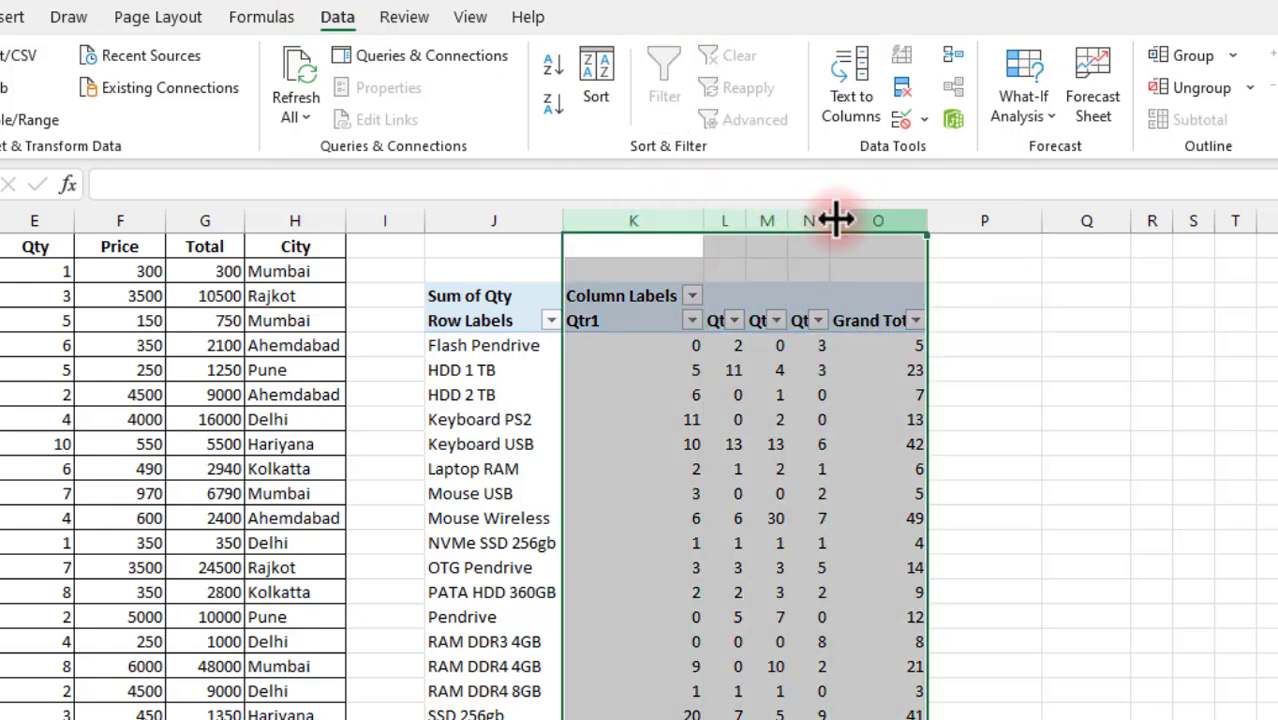
pyautogui.doubleClick(830, 220)
pyautogui.click(633, 345)
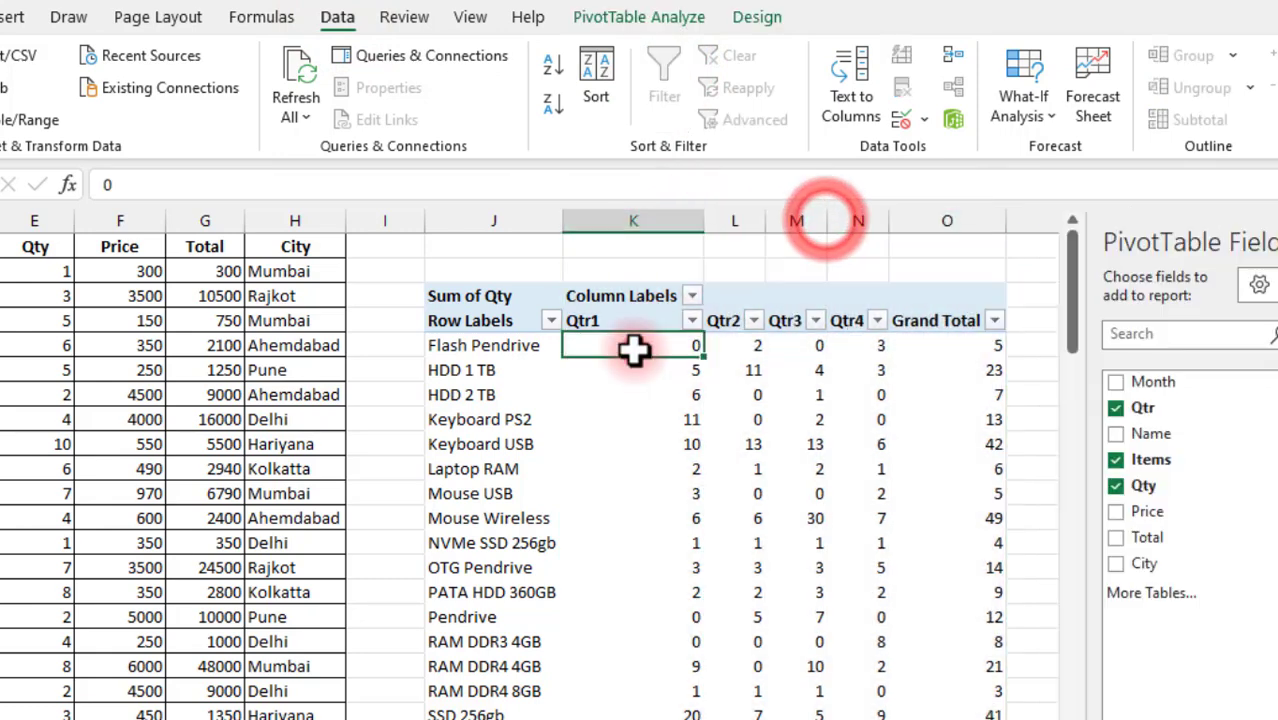
# - Apply a Qtr1 Equals 0 number filter, leaving Flash Pendrive, Pendrive and RAM DDR3 4GB
pyautogui.click(692, 320)
pyautogui.moveTo(445, 502)
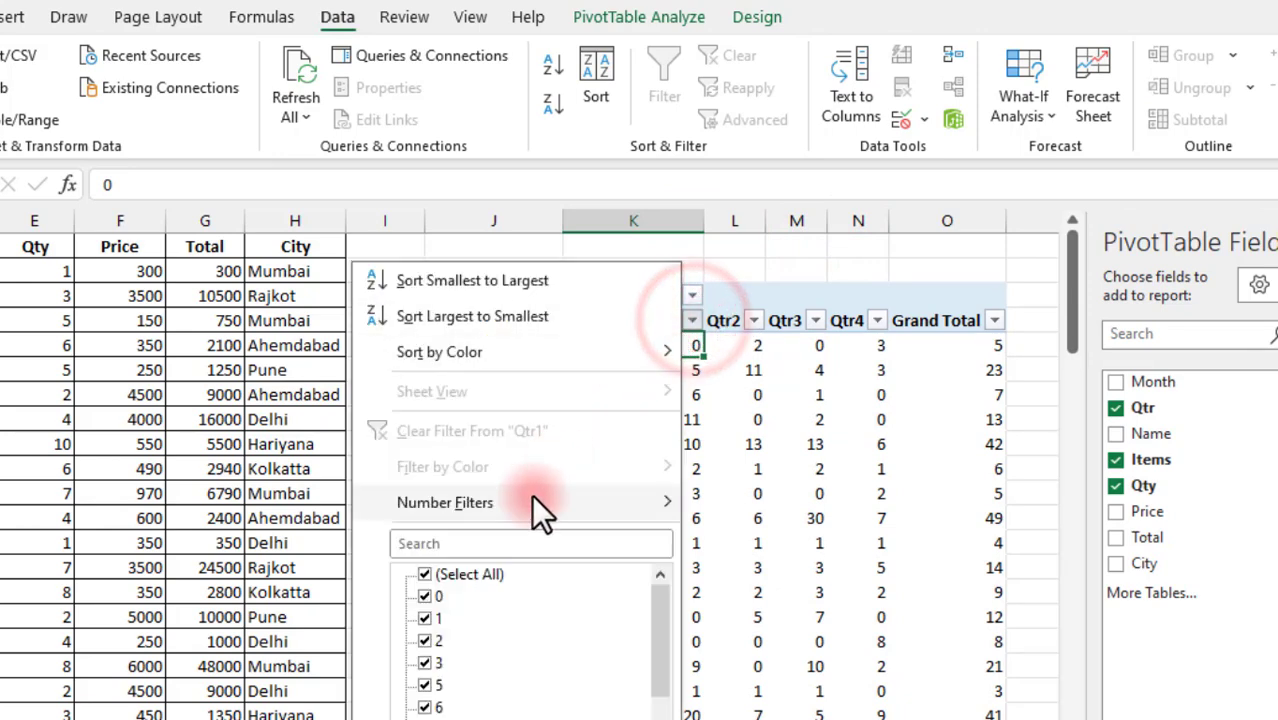
pyautogui.click(749, 442)
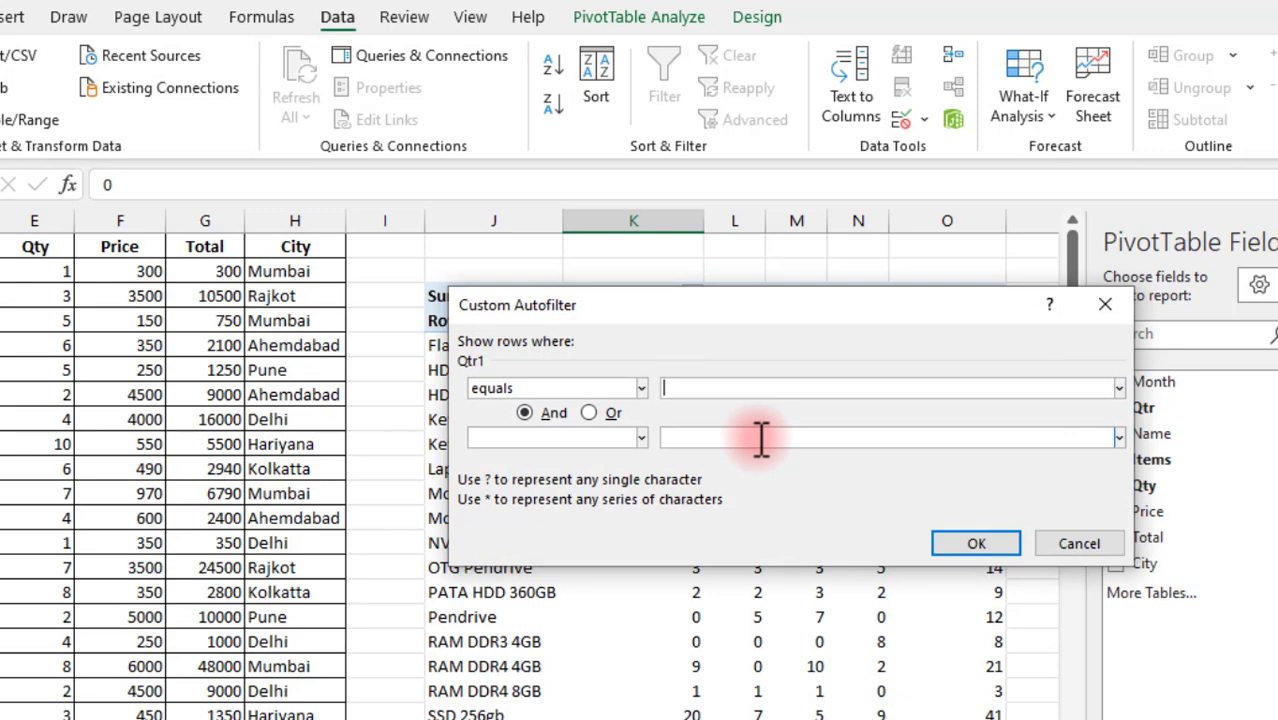
pyautogui.click(977, 543)
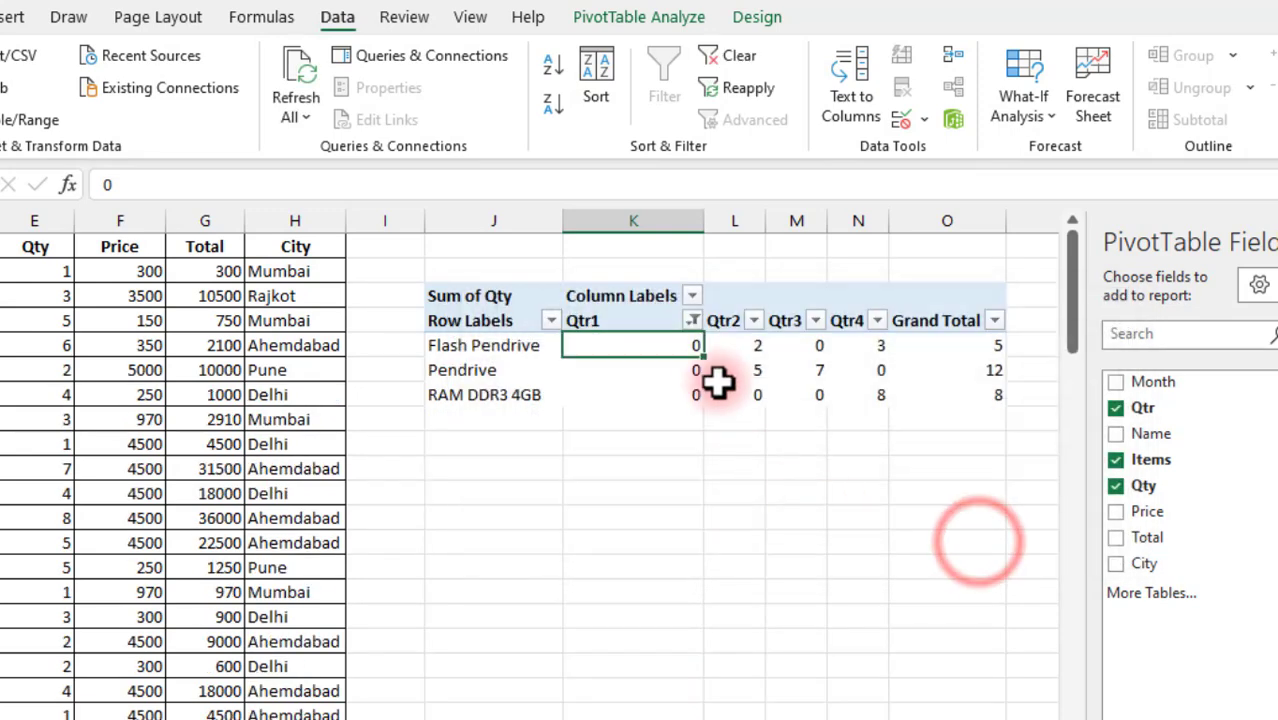
pyautogui.moveTo(662, 345); pyautogui.dragTo(662, 392)
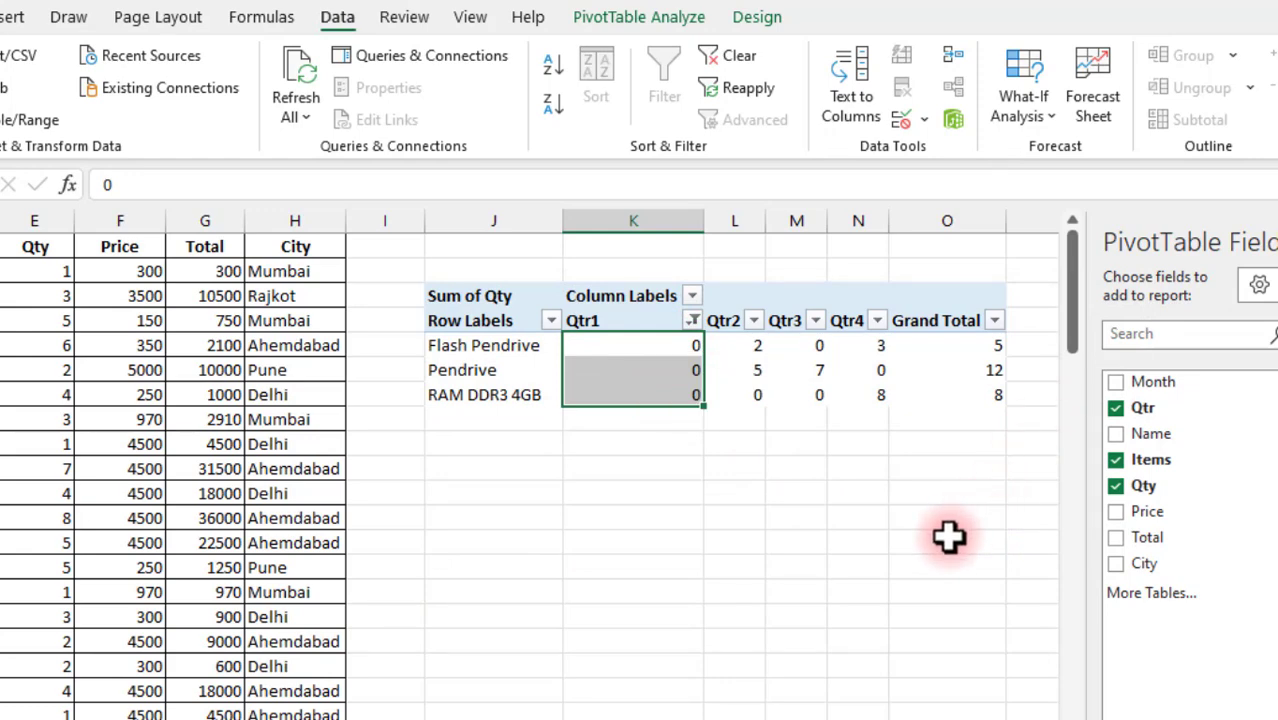
# - Clear the filter from Qtr1, then click an empty cell outside the pivot
pyautogui.click(692, 320)
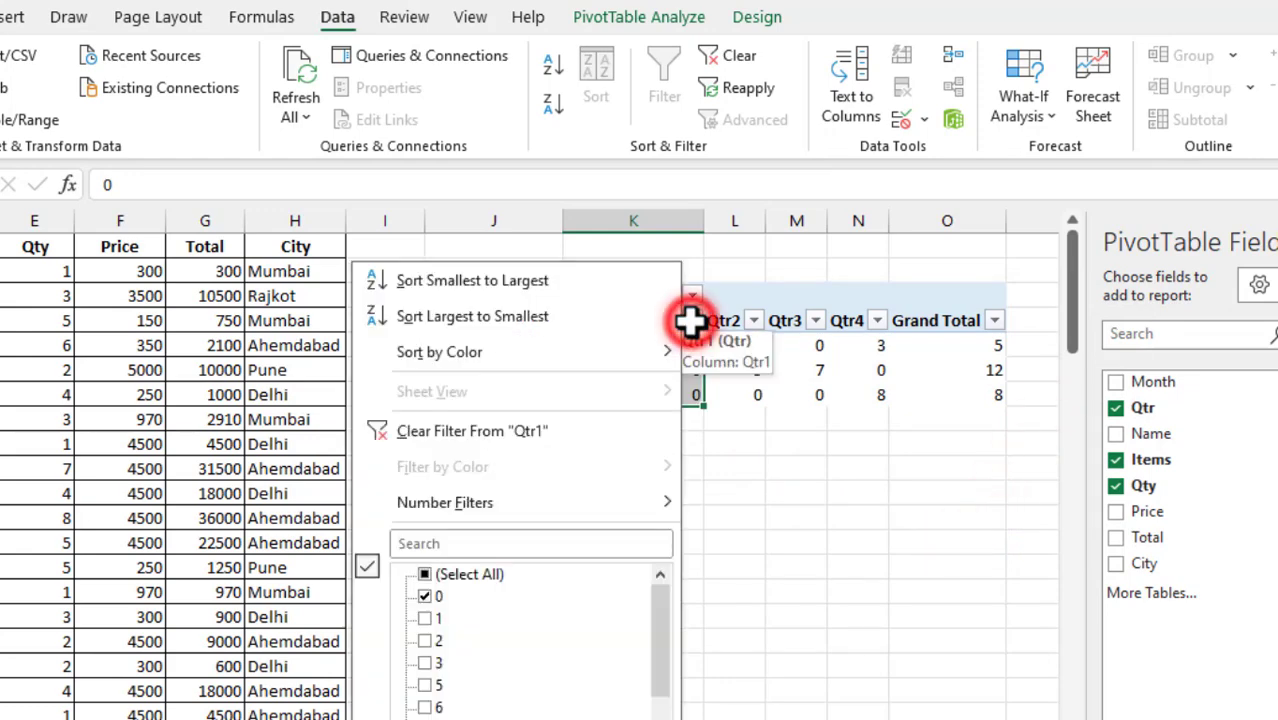
pyautogui.click(488, 430)
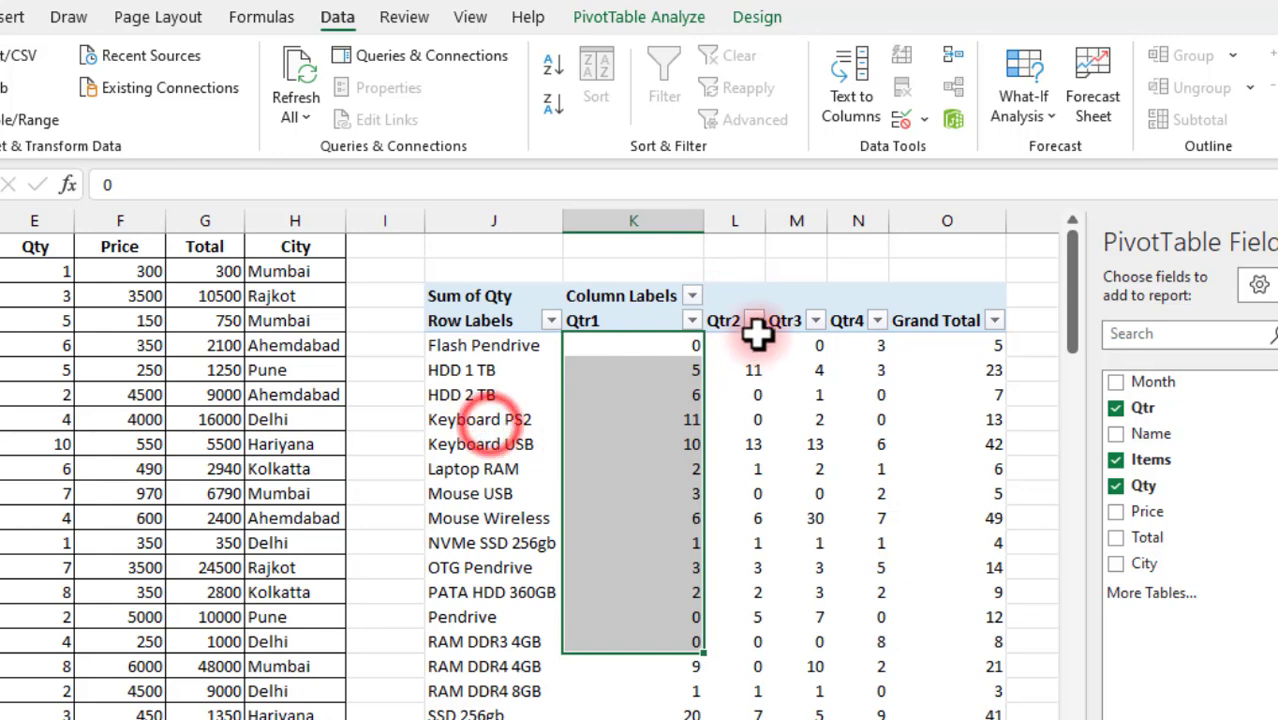
pyautogui.click(662, 321)
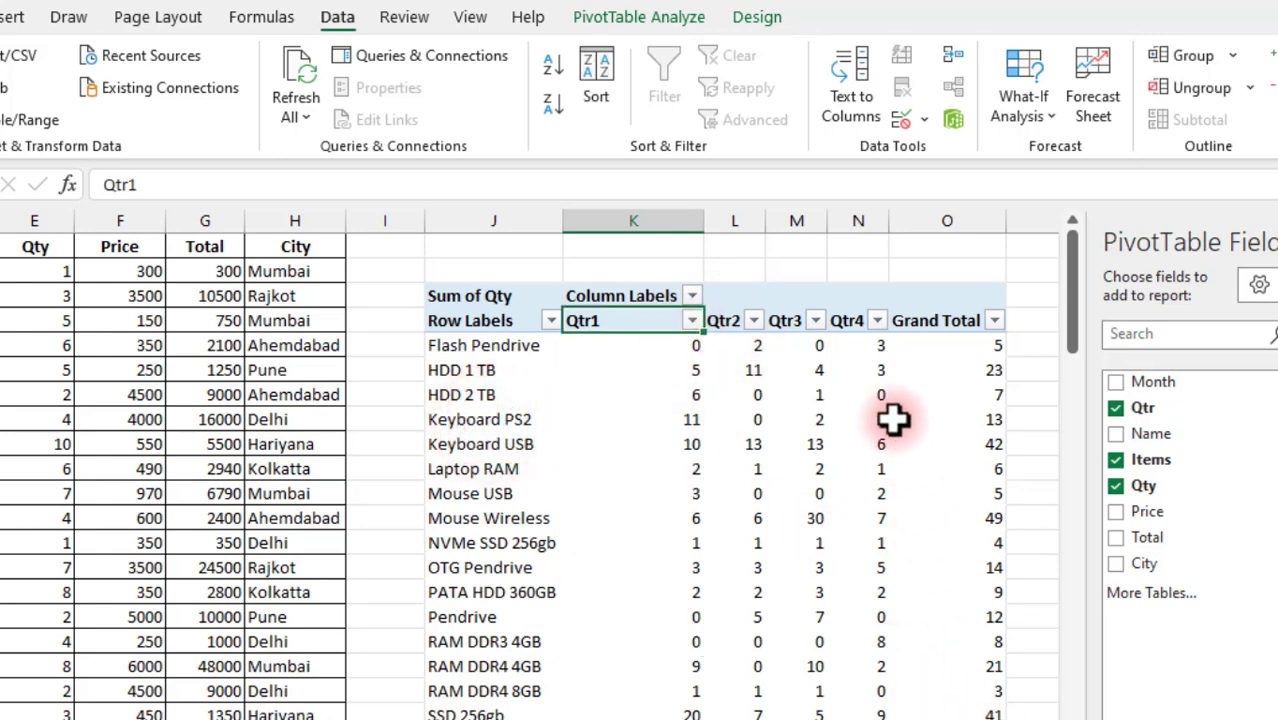
pyautogui.click(1027, 320)
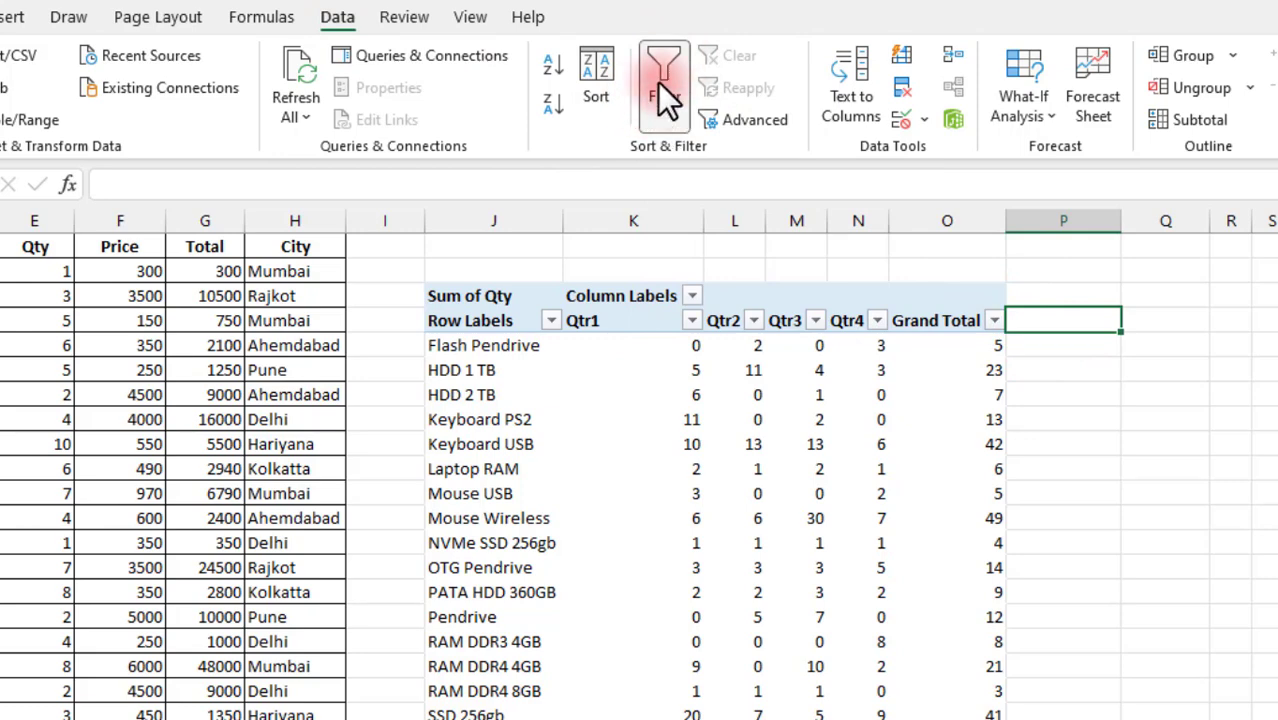
# - Check the Row Labels filter menu, dismiss it, and toggle Data > Filter off
pyautogui.click(548, 320)
pyautogui.moveTo(290, 502)
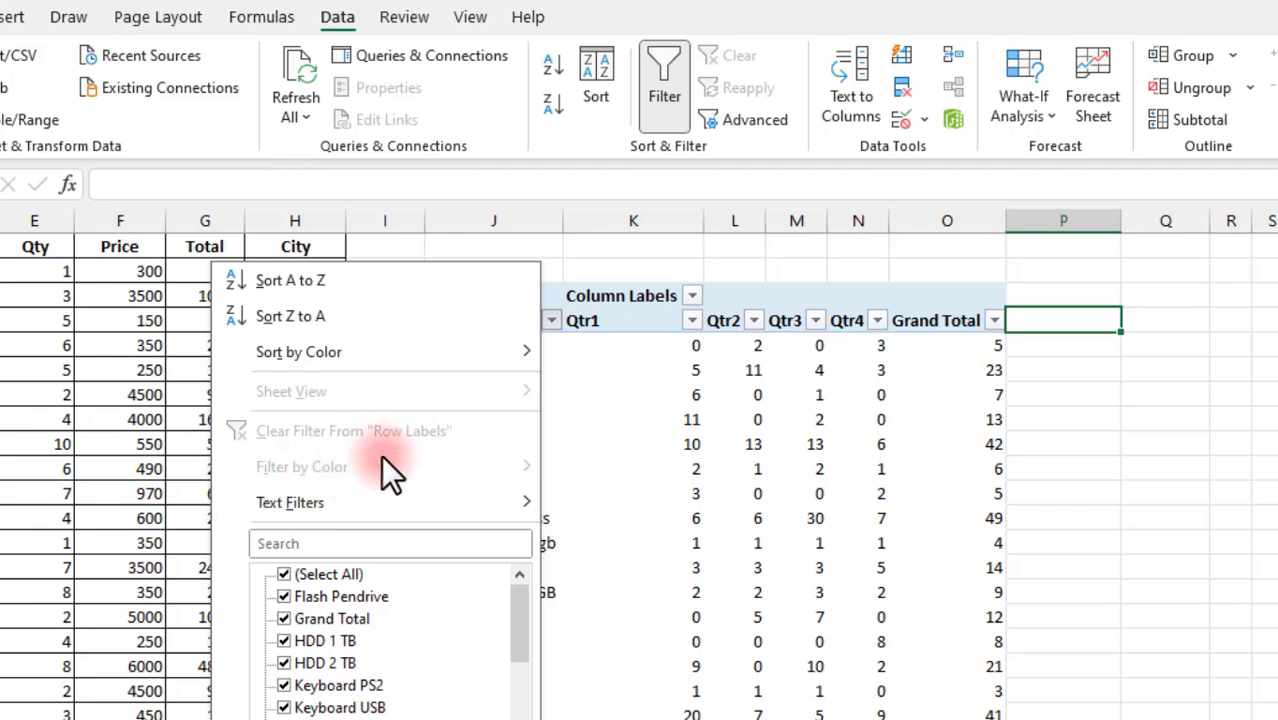
pyautogui.press('Escape')
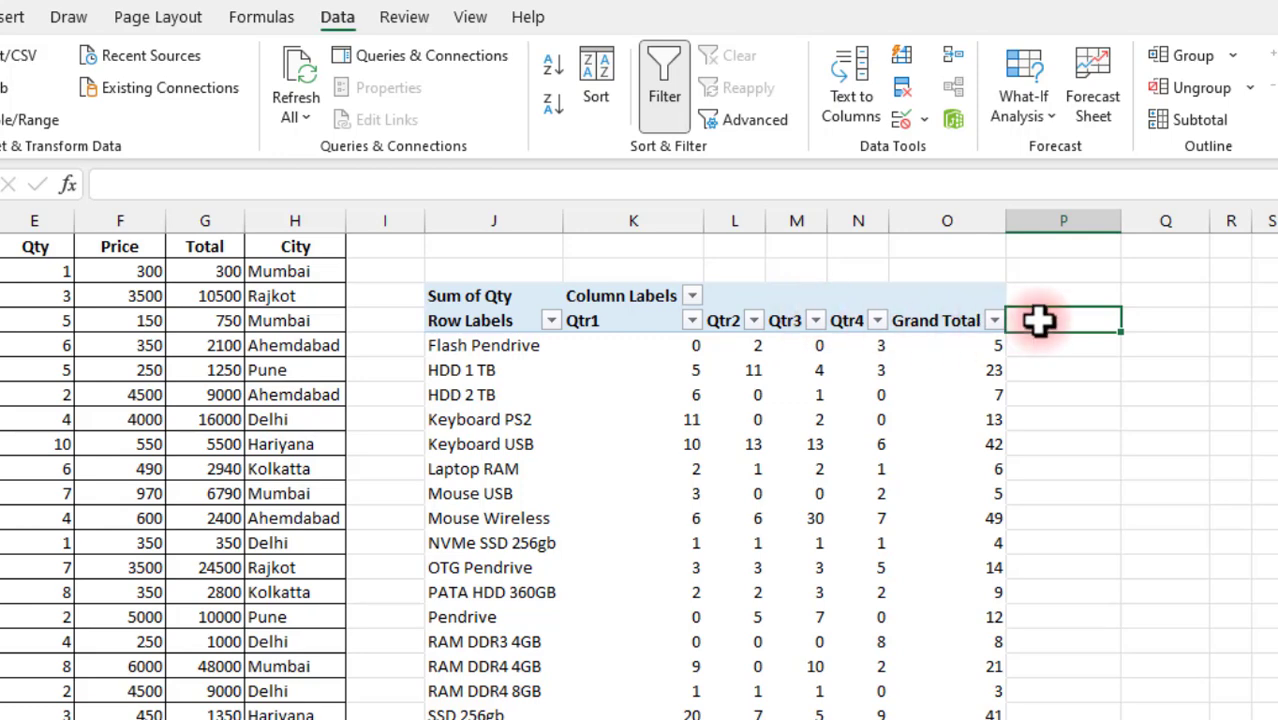
pyautogui.click(662, 88)
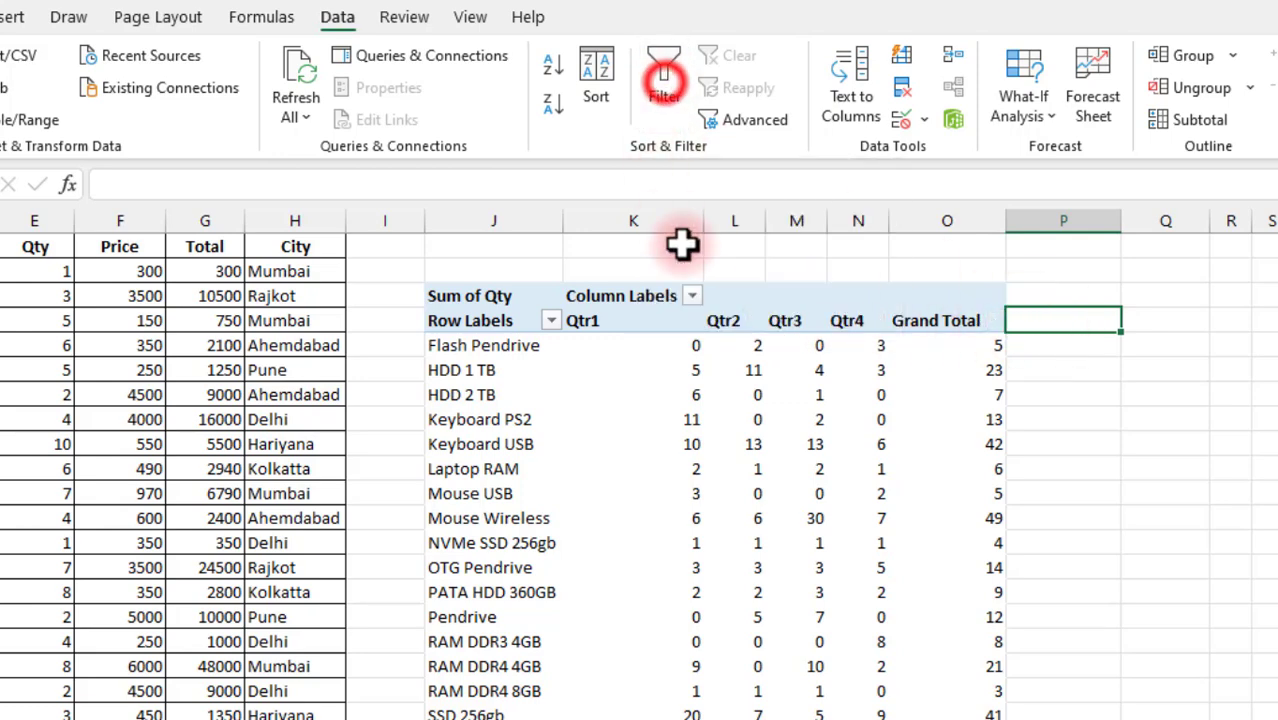
# - Select the Qtr1 to Qtr4 columns, recheck the Row Labels menu, then click an empty cell
pyautogui.moveTo(648, 306); pyautogui.dragTo(882, 297)
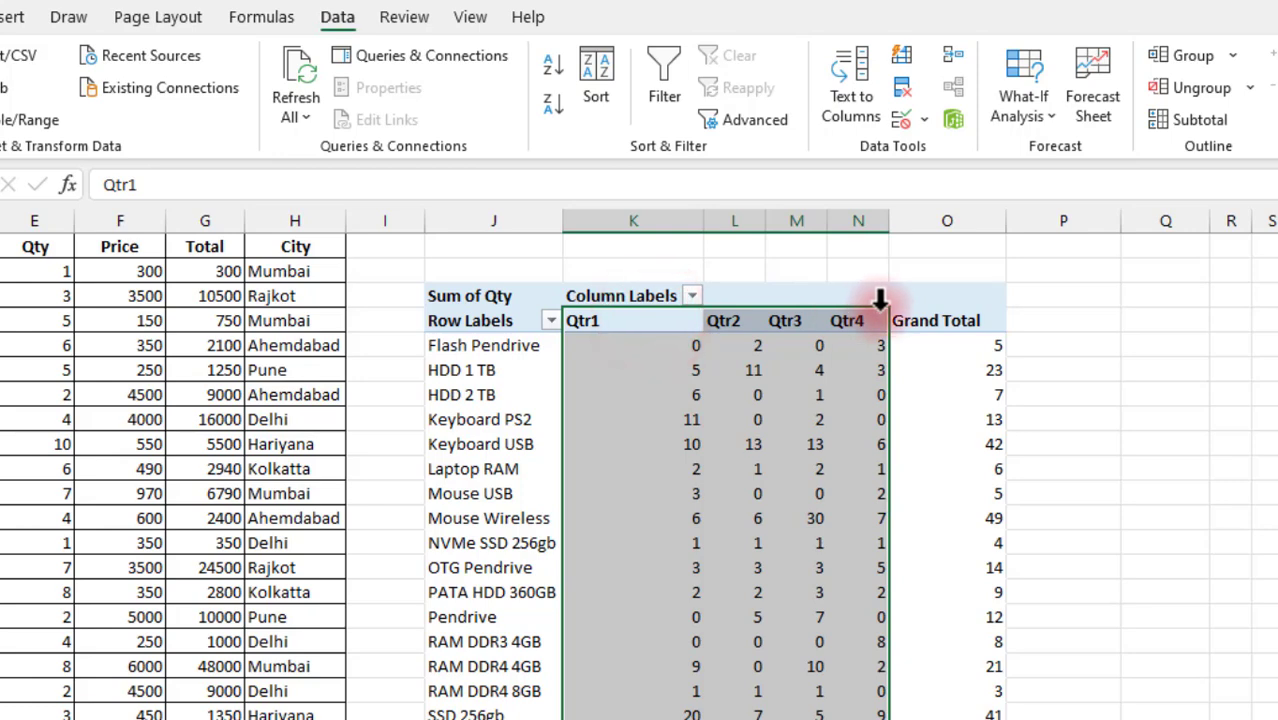
pyautogui.click(847, 343)
pyautogui.click(551, 320)
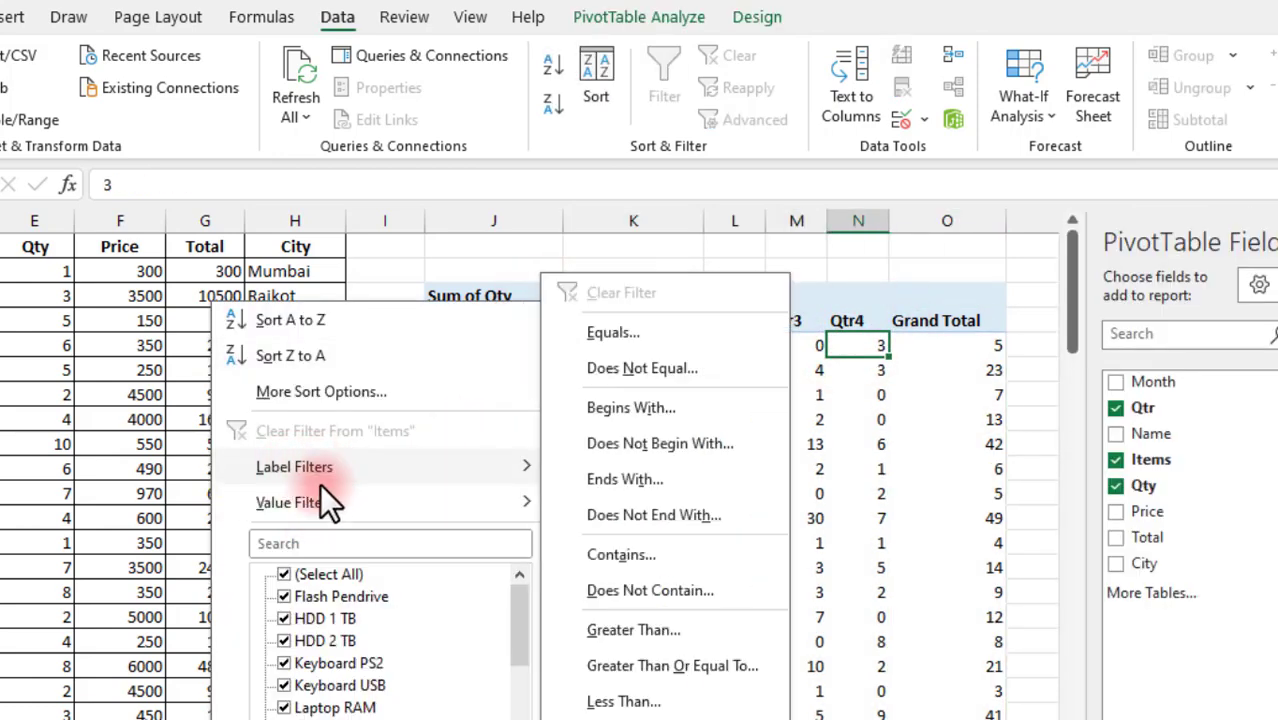
pyautogui.click(866, 326)
pyautogui.click(866, 322)
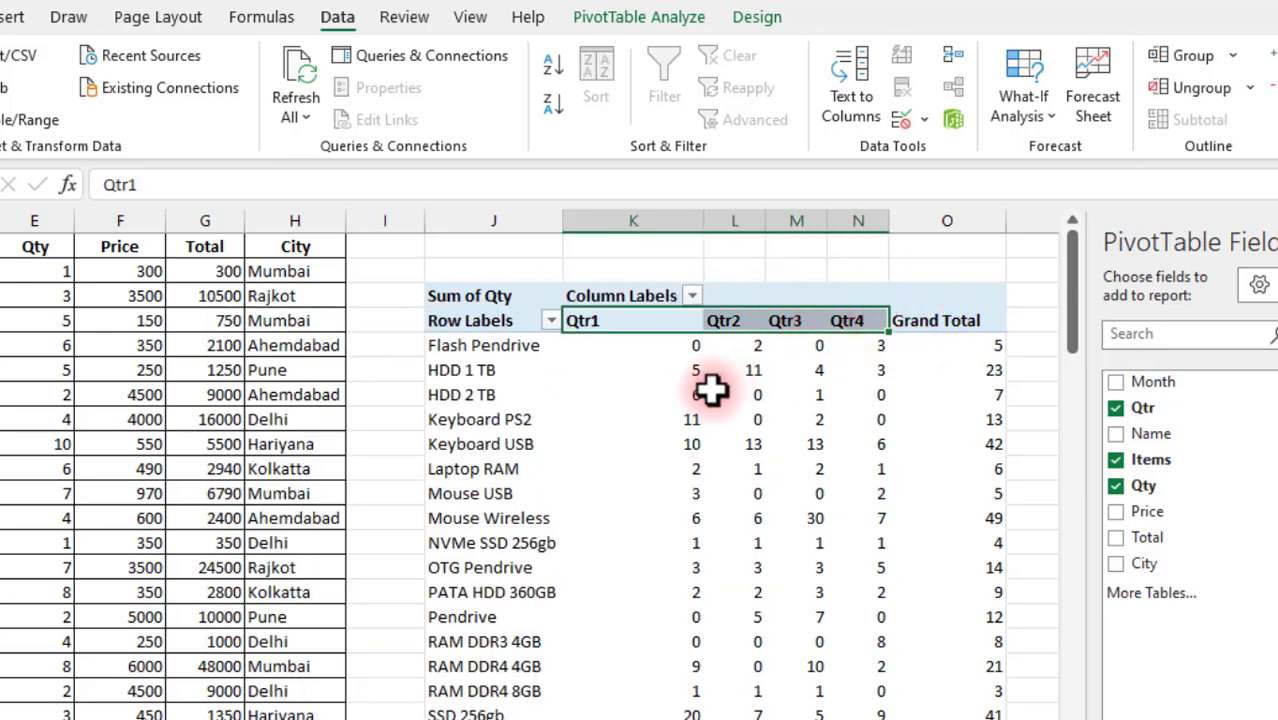
pyautogui.click(1025, 318)
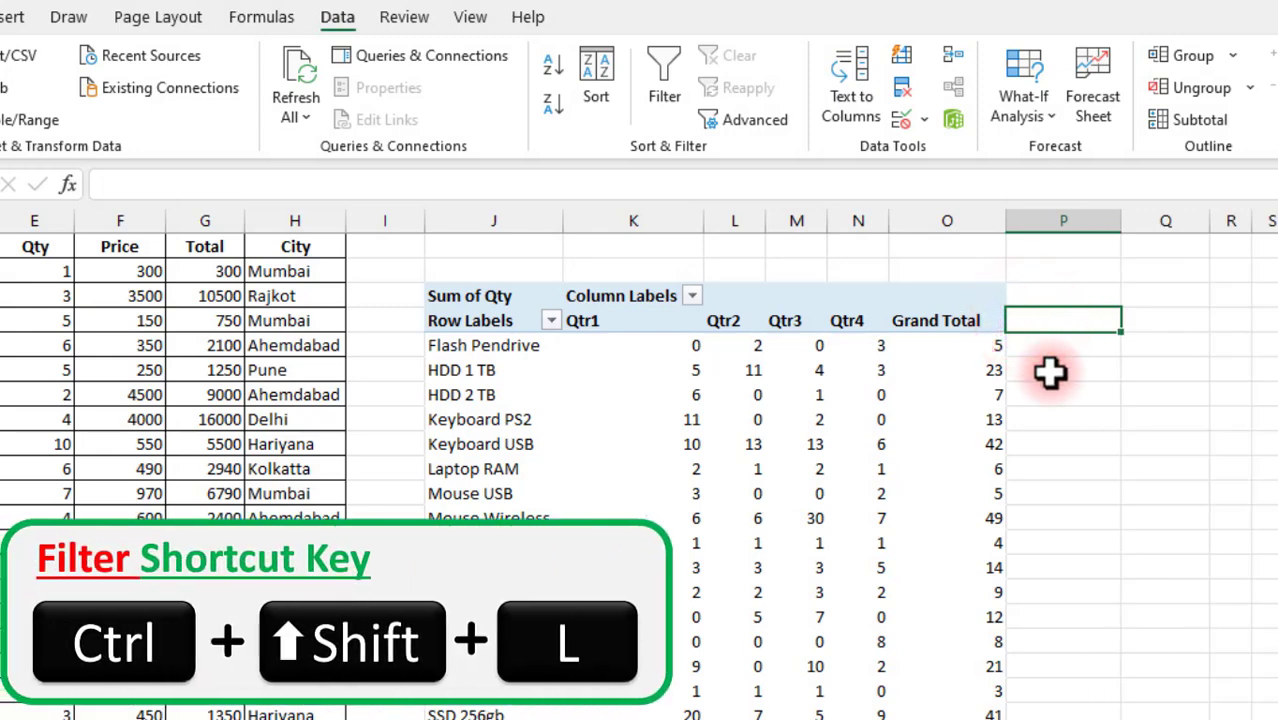
pyautogui.hotkey('ctrl', 'shift', 'l')
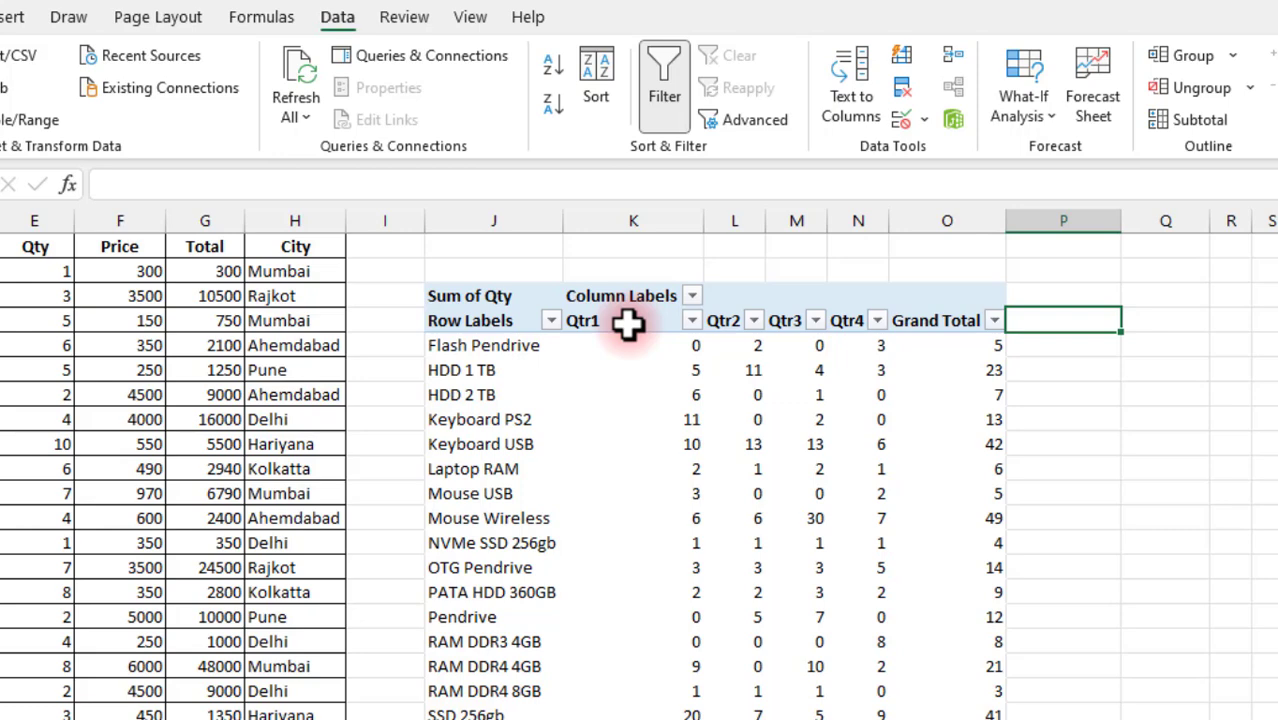
pyautogui.hotkey('ctrl', 'shift', 'l')
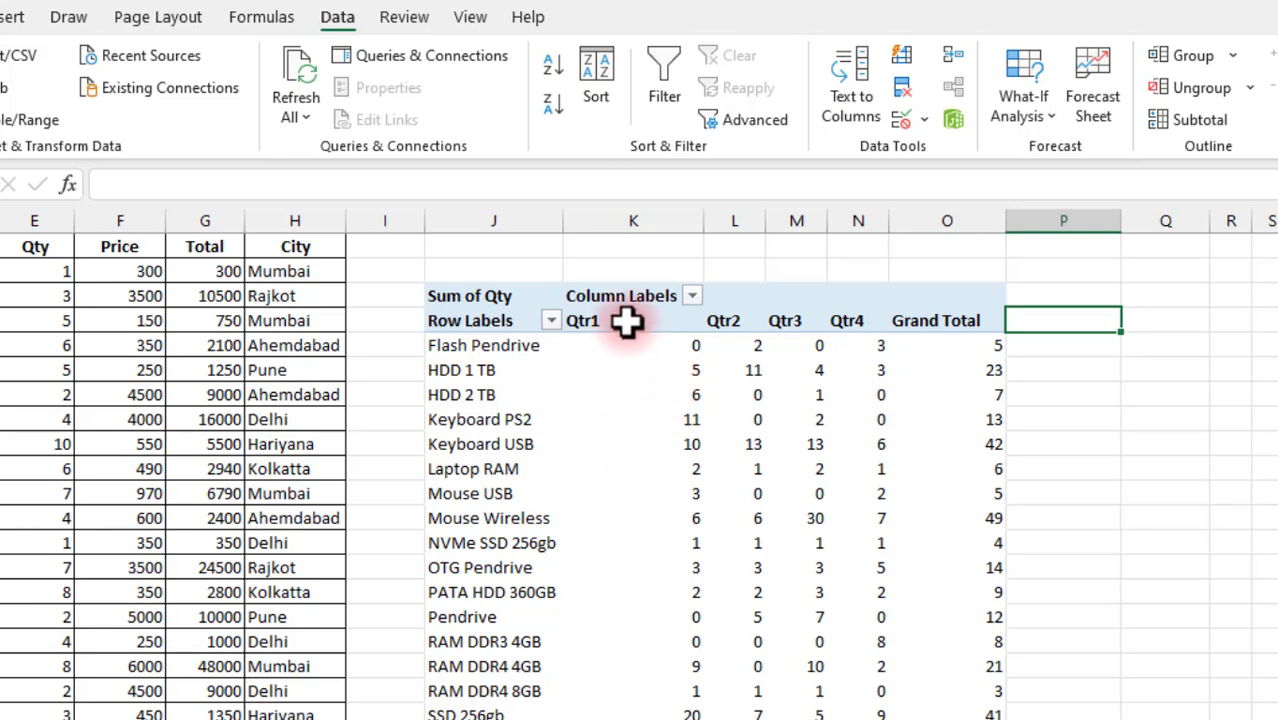
# - Select the pivot's Qtr1 to Qtr4 quantity values
pyautogui.moveTo(628, 322); pyautogui.dragTo(878, 532)
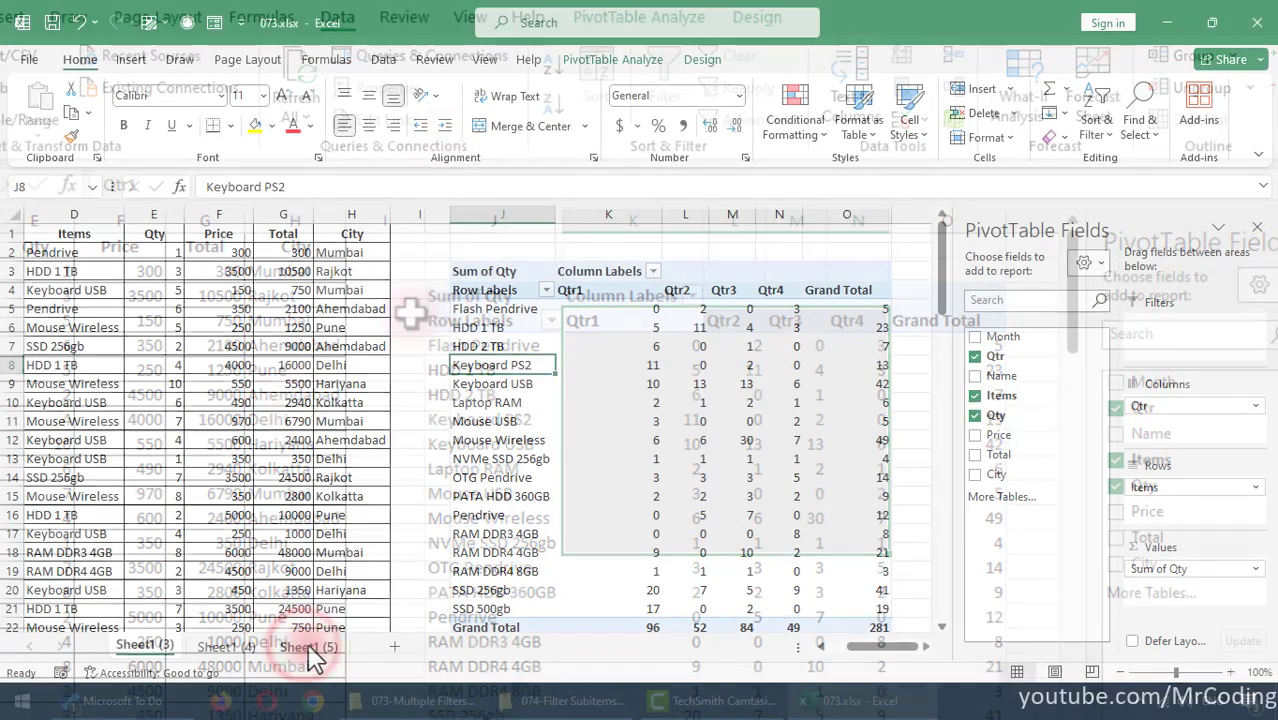
pyautogui.click(309, 645)
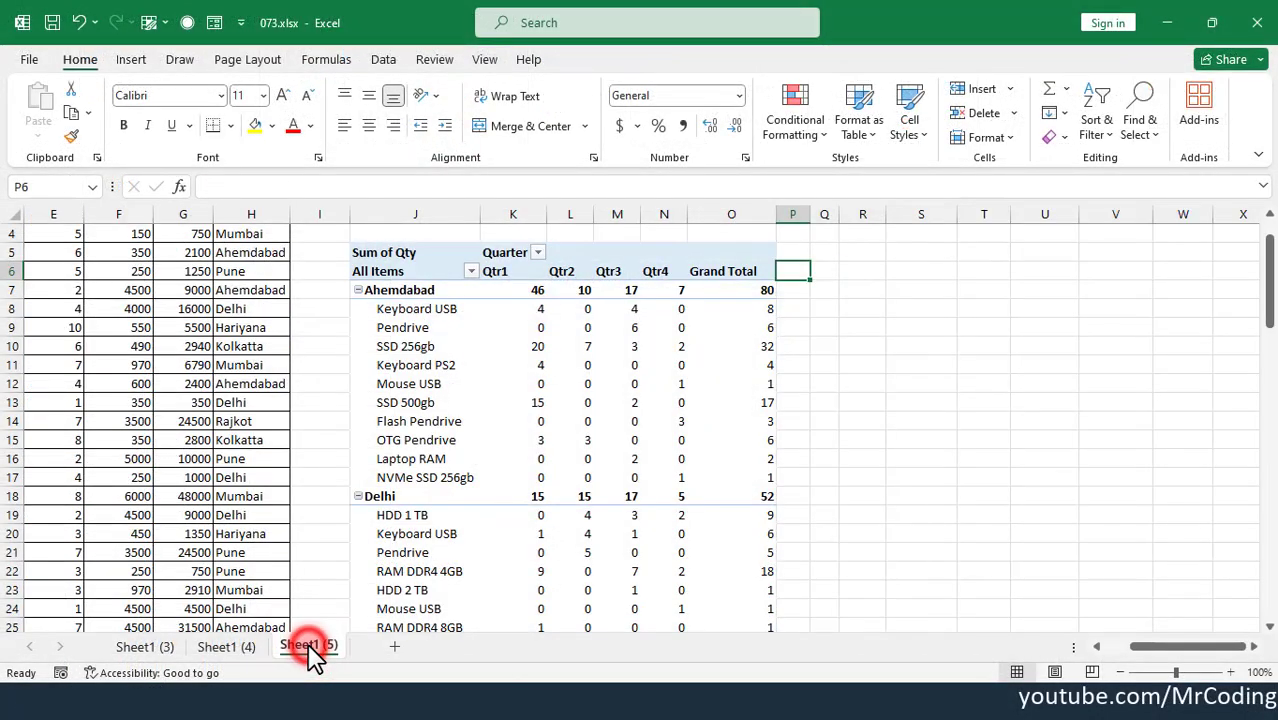
pyautogui.click(400, 290)
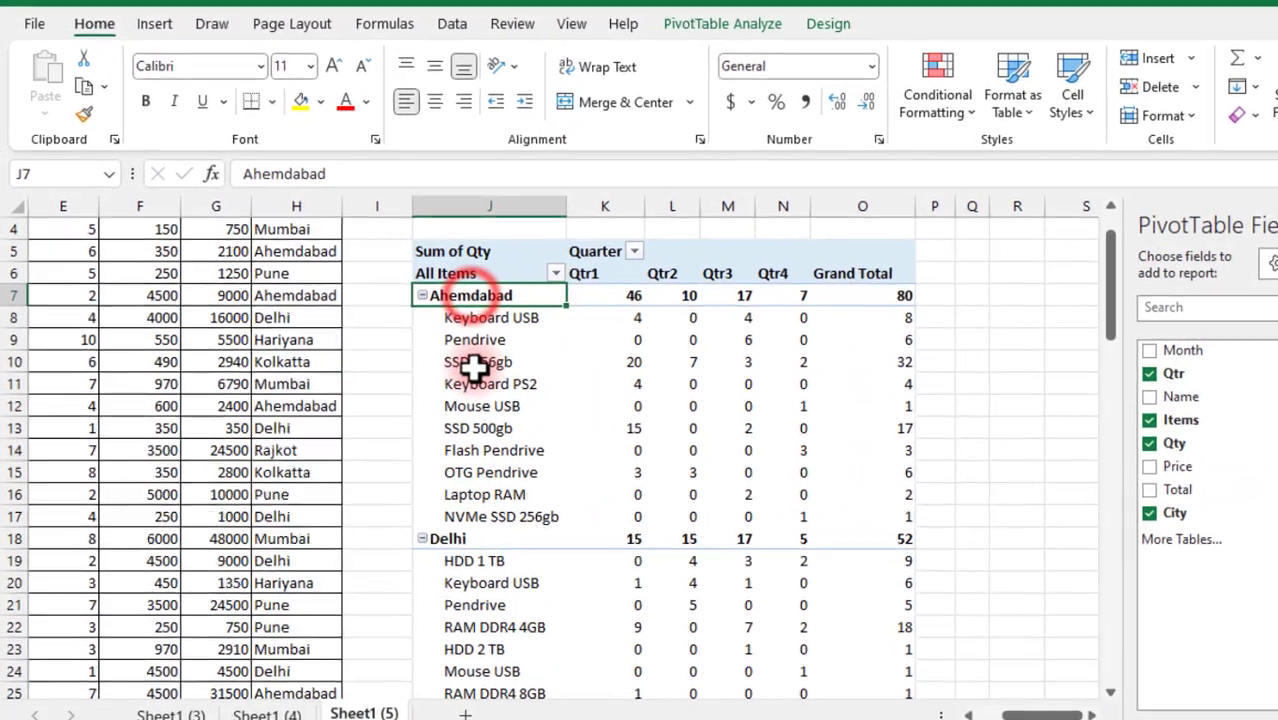
pyautogui.moveTo(405, 327); pyautogui.dragTo(403, 362)
pyautogui.moveTo(495, 380)
pyautogui.mouseDown()
pyautogui.moveTo(517, 330)
pyautogui.moveTo(513, 525)
pyautogui.mouseUp()
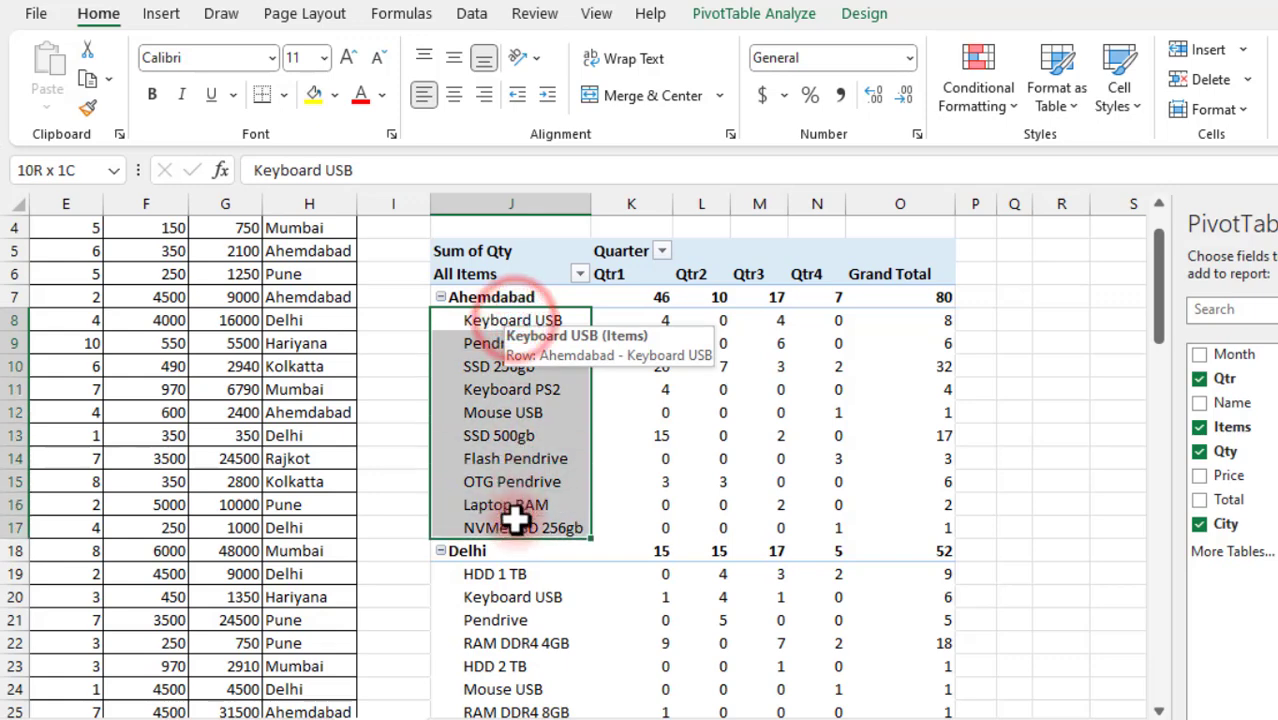